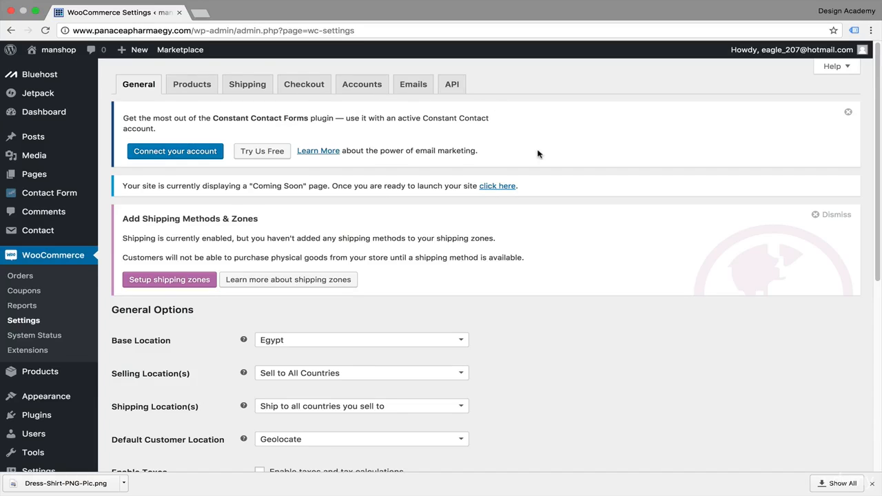
Restrict the store's selling locations to specific countries and add Egypt as the only country.
{"action": "scroll", "coordinate": [116, 205], "scroll_direction": "down", "scroll_amount": 4}
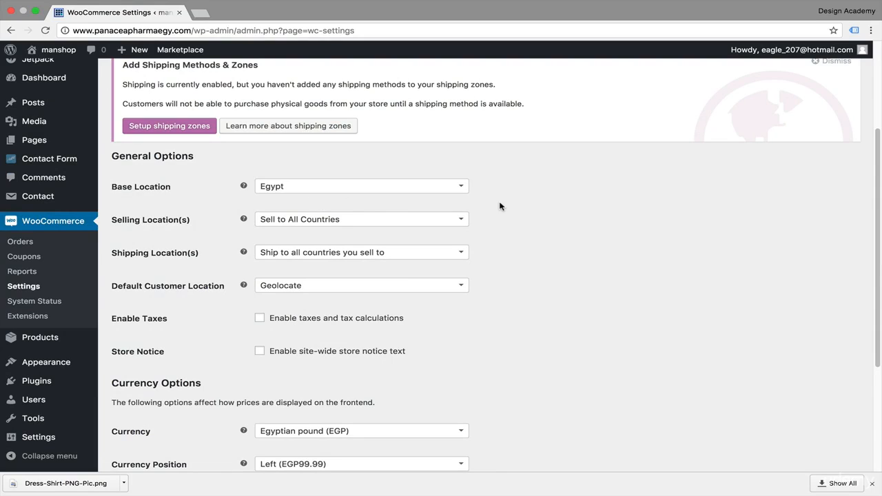
{"action": "left_click", "coordinate": [466, 189]}
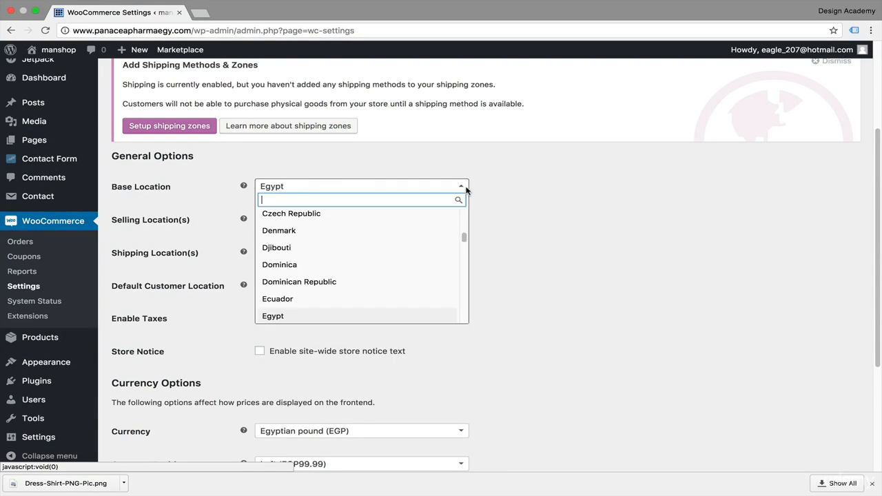
{"action": "scroll", "coordinate": [461, 184], "scroll_direction": "down", "scroll_amount": 1}
{"action": "left_click", "coordinate": [461, 184]}
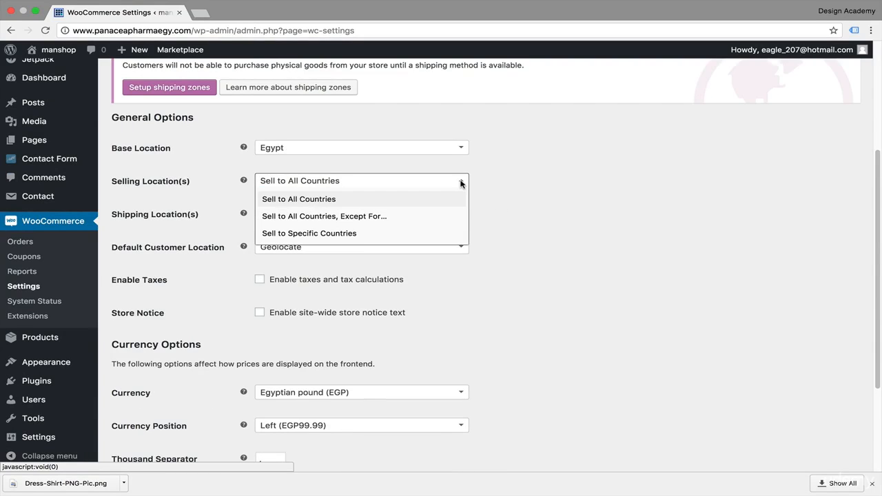
{"action": "left_click", "coordinate": [385, 234]}
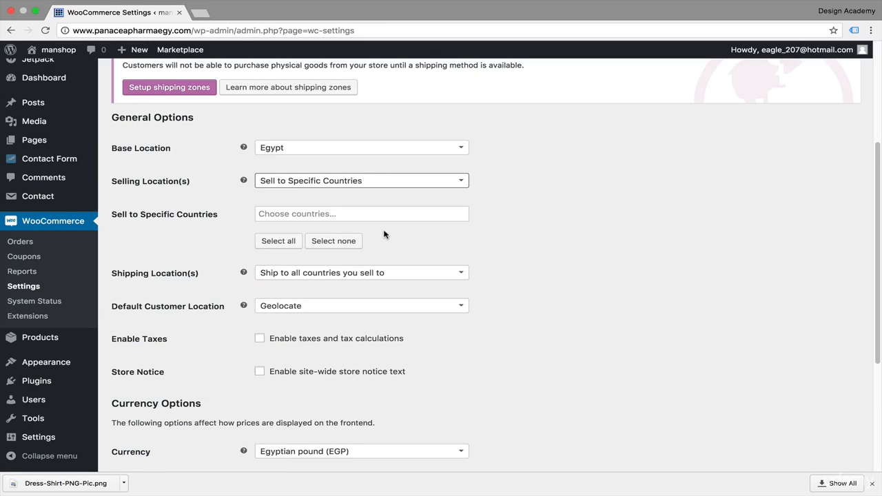
{"action": "left_click", "coordinate": [390, 213]}
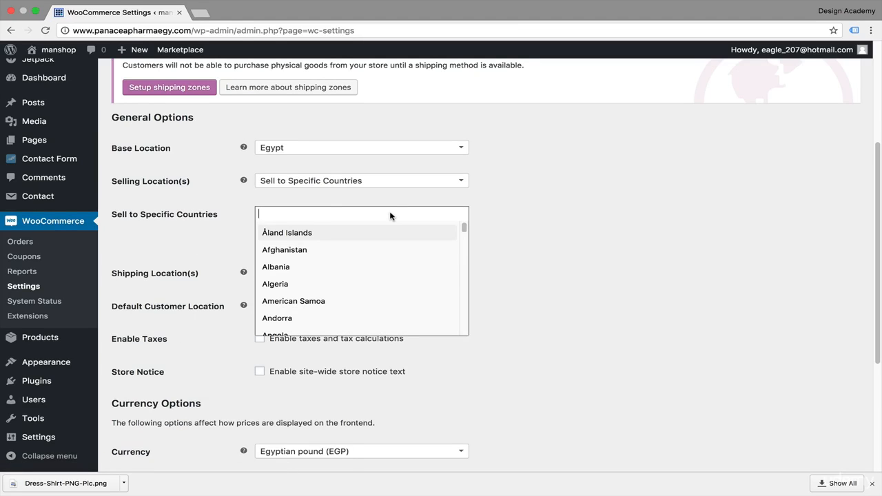
{"action": "type", "text": "egy"}
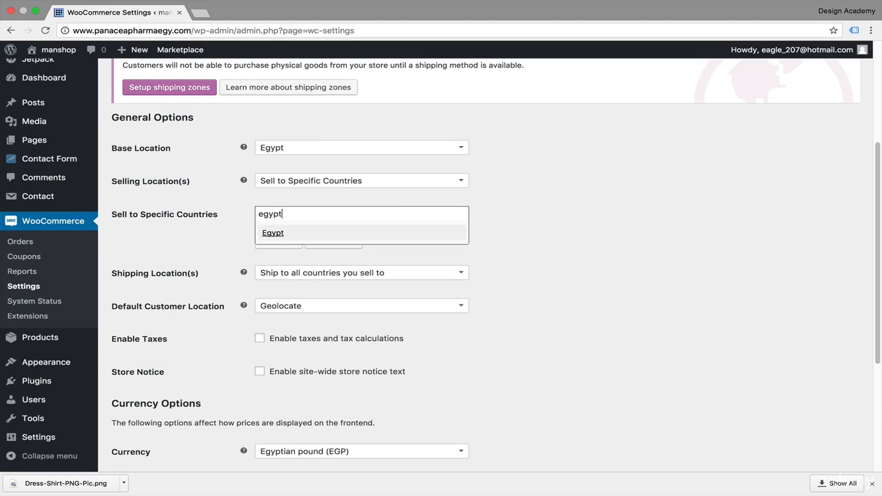
{"action": "type", "text": "pt"}
{"action": "key", "text": "Return"}
Review the Default Customer Location choices, keeping Geolocate, and enable taxes and tax calculations.
{"action": "scroll", "coordinate": [396, 264], "scroll_direction": "down", "scroll_amount": 1}
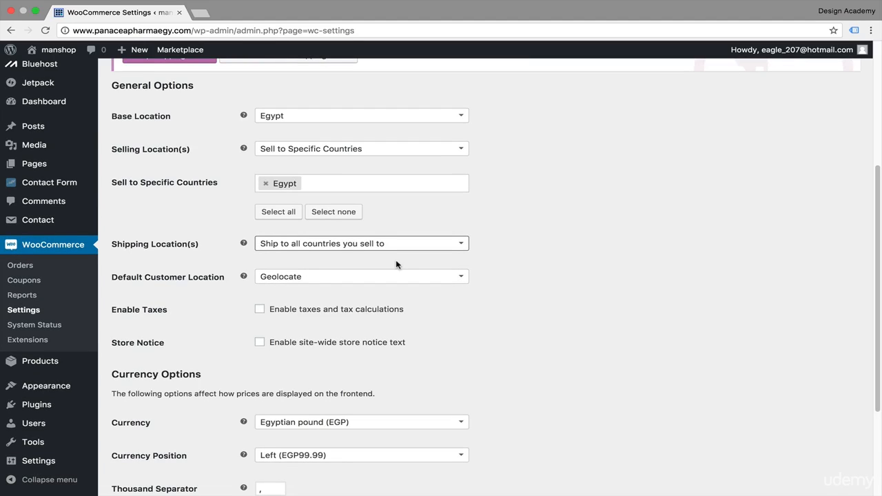
{"action": "scroll", "coordinate": [160, 312], "scroll_direction": "down", "scroll_amount": 3}
{"action": "left_click", "coordinate": [362, 182]}
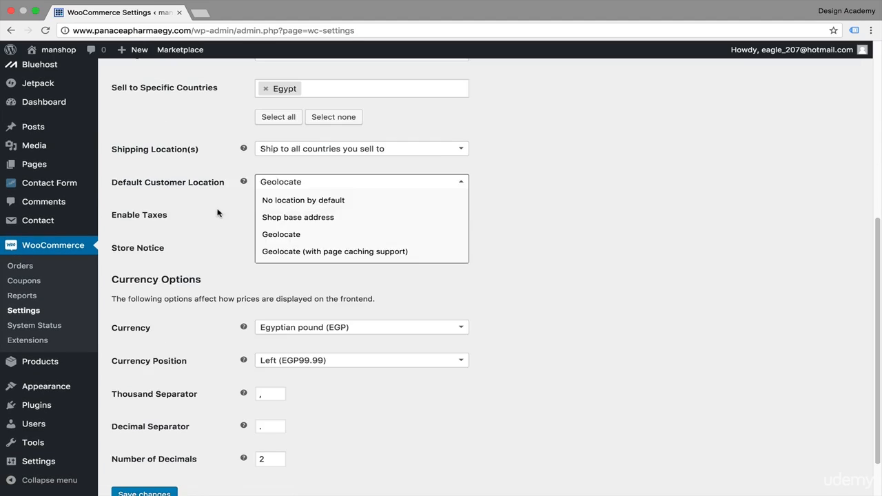
{"action": "left_click", "coordinate": [218, 211]}
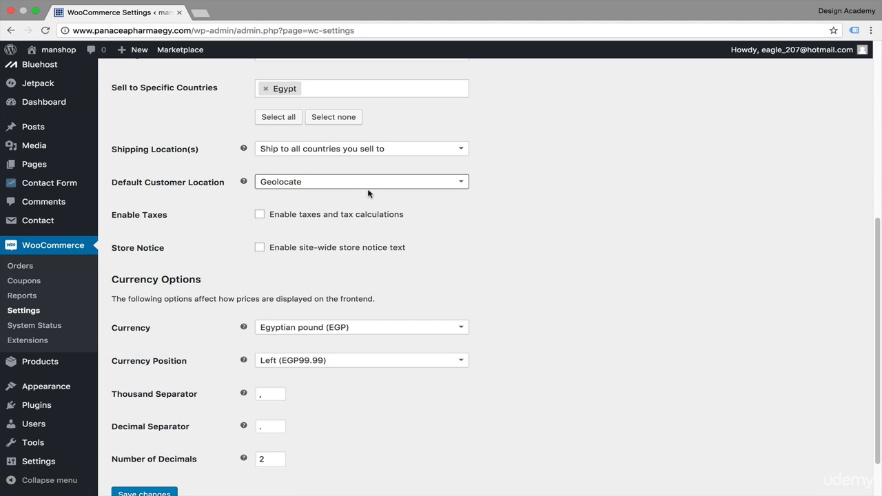
{"action": "left_click", "coordinate": [463, 183]}
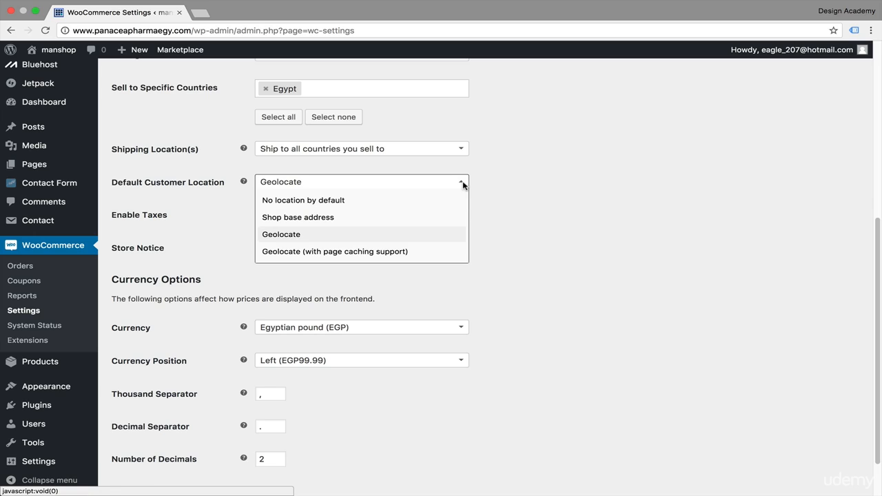
{"action": "left_click", "coordinate": [222, 242]}
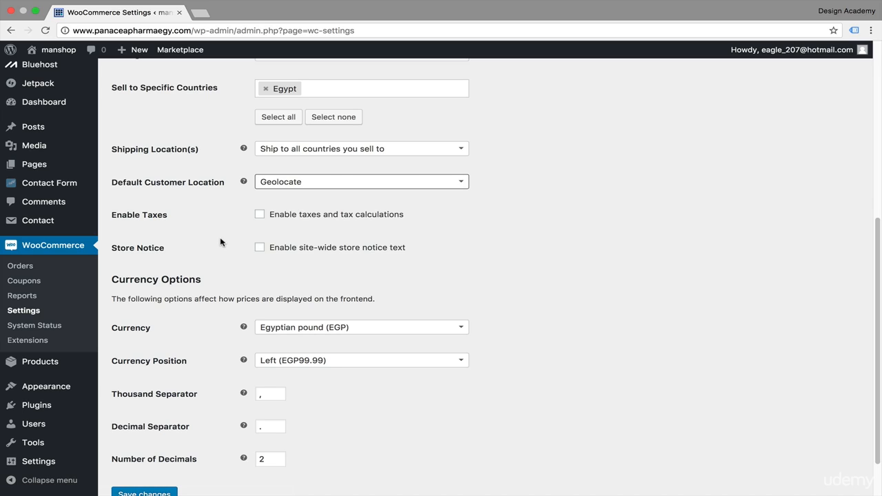
{"action": "left_click", "coordinate": [259, 216]}
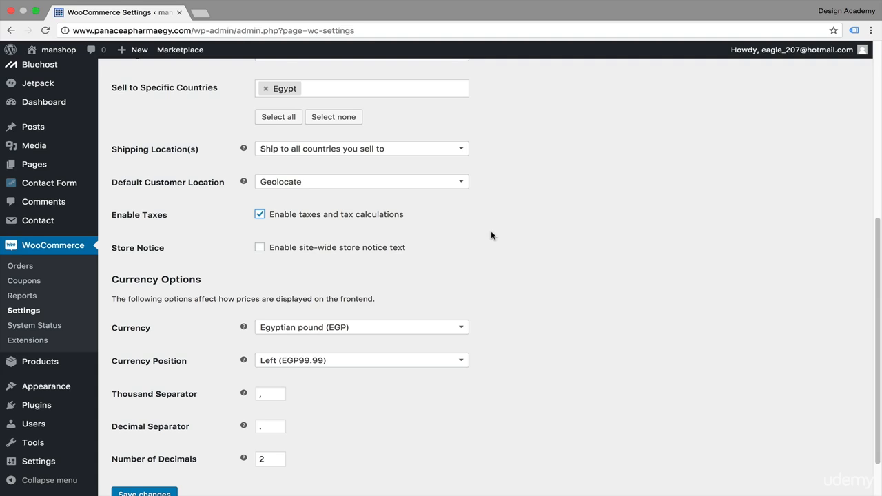
Enable the site-wide store notice to view its text, and disable it again.
{"action": "scroll", "coordinate": [491, 236], "scroll_direction": "down", "scroll_amount": 2}
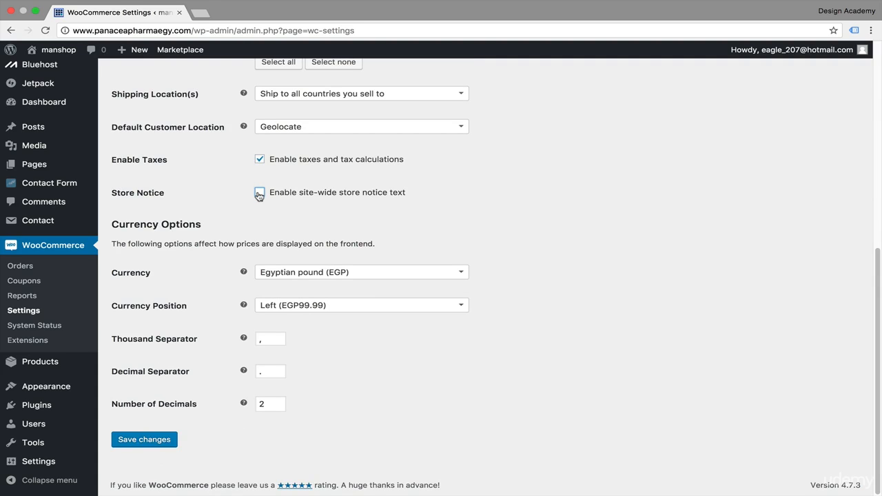
{"action": "left_click", "coordinate": [259, 193]}
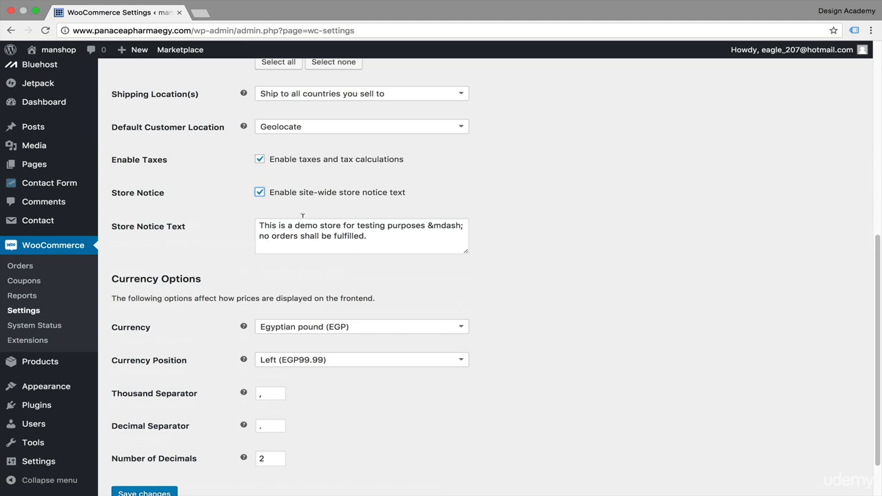
{"action": "left_click", "coordinate": [259, 193]}
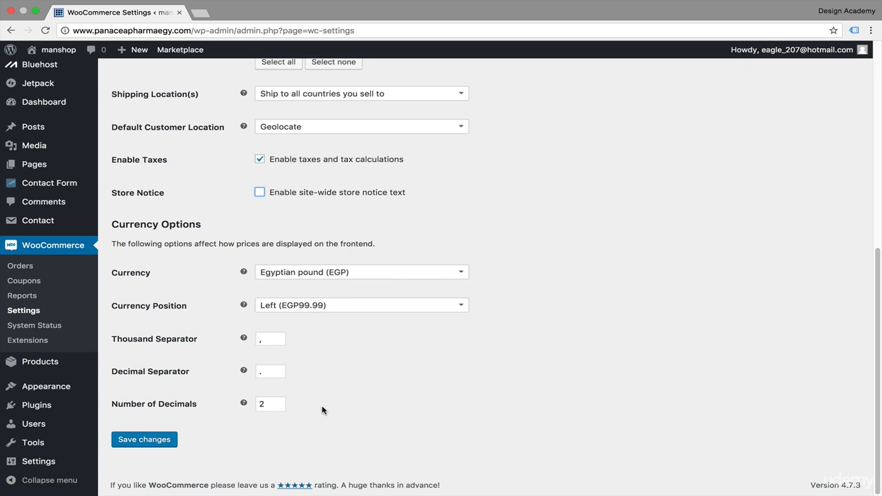
Check the currency position choices, keep the left position, and save the general settings.
{"action": "left_click", "coordinate": [461, 306]}
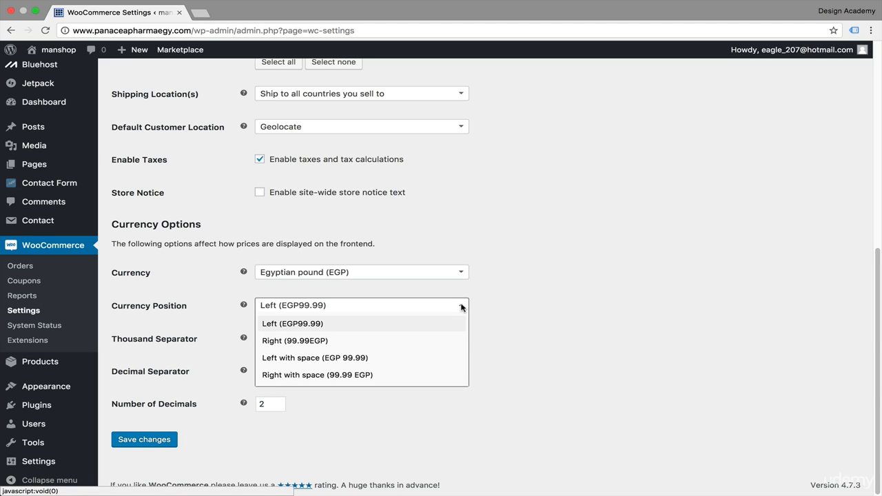
{"action": "left_click", "coordinate": [461, 307]}
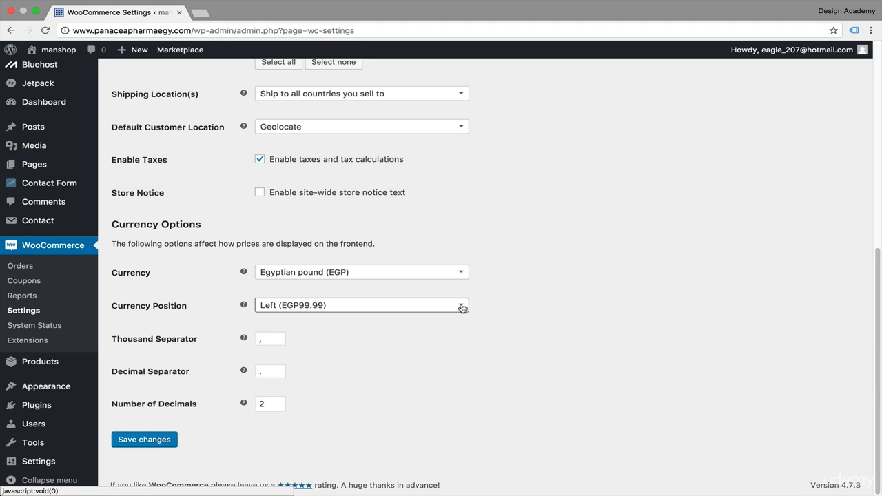
{"action": "left_click", "coordinate": [156, 445]}
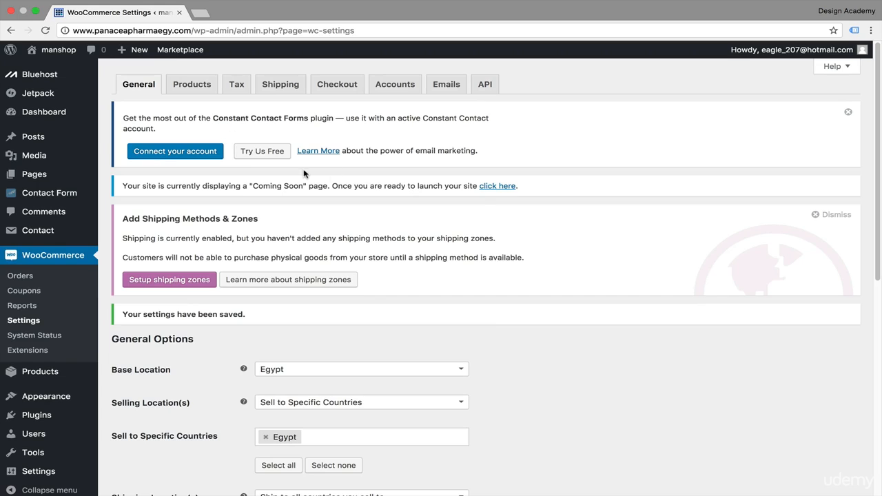
In the general product settings, keep the weight unit in g, disable ratings on reviews and save the changes.
{"action": "left_click", "coordinate": [188, 84]}
{"action": "scroll", "coordinate": [494, 244], "scroll_direction": "down", "scroll_amount": 2}
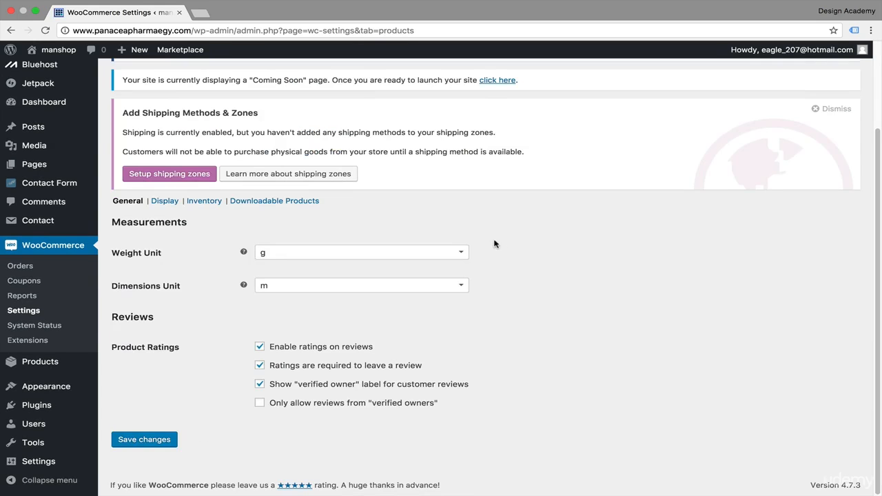
{"action": "left_click", "coordinate": [463, 254]}
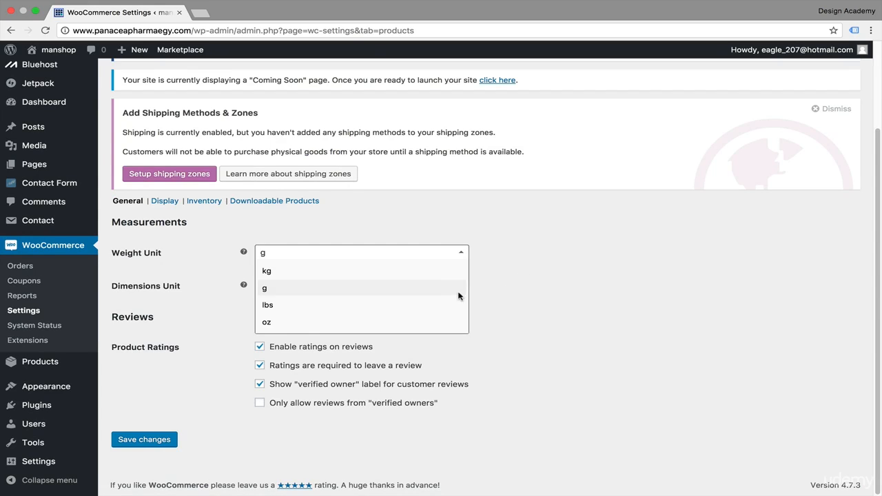
{"action": "left_click", "coordinate": [556, 350]}
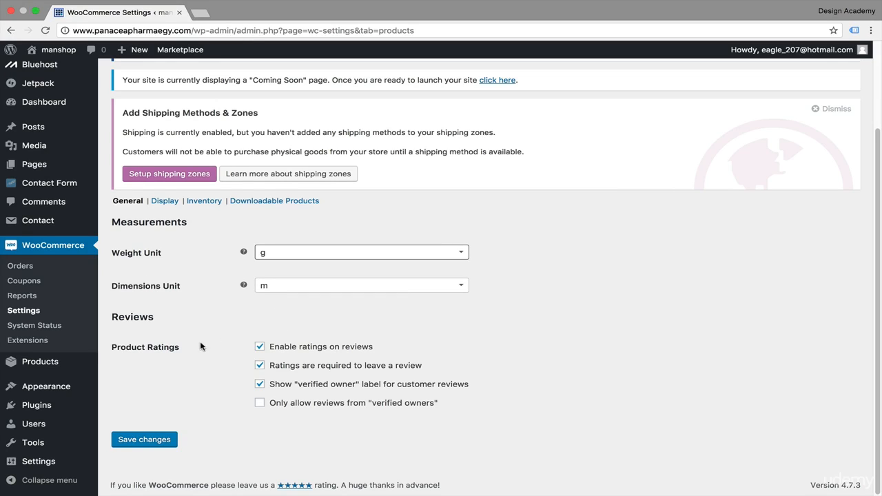
{"action": "left_click", "coordinate": [260, 346]}
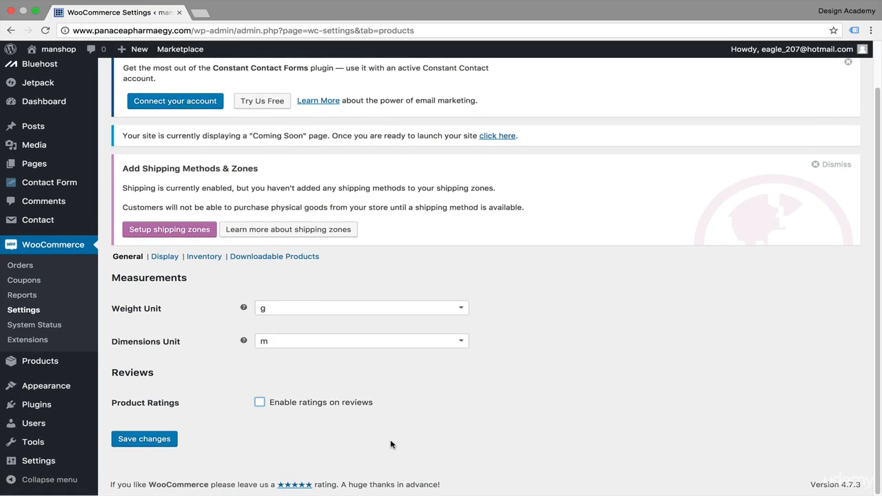
{"action": "left_click", "coordinate": [143, 446]}
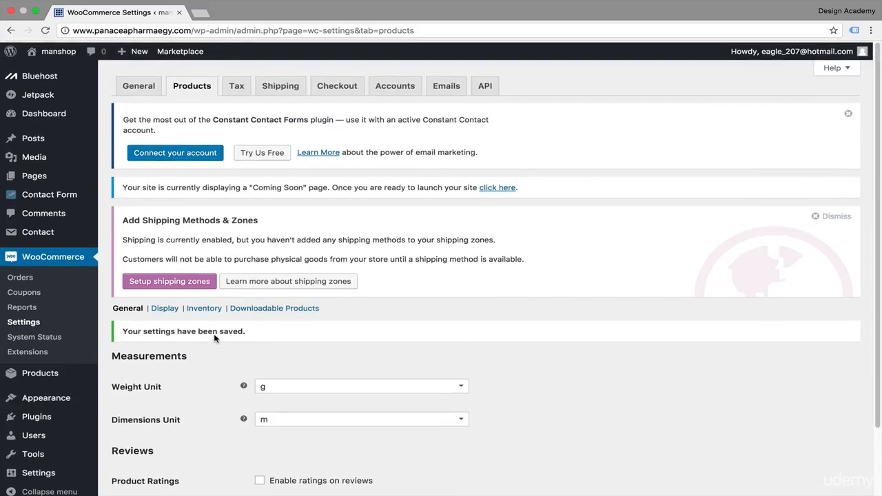
Open the product display settings and review the choices for the shop page and the Shop Page Display.
{"action": "scroll", "coordinate": [206, 207], "scroll_direction": "down", "scroll_amount": 2}
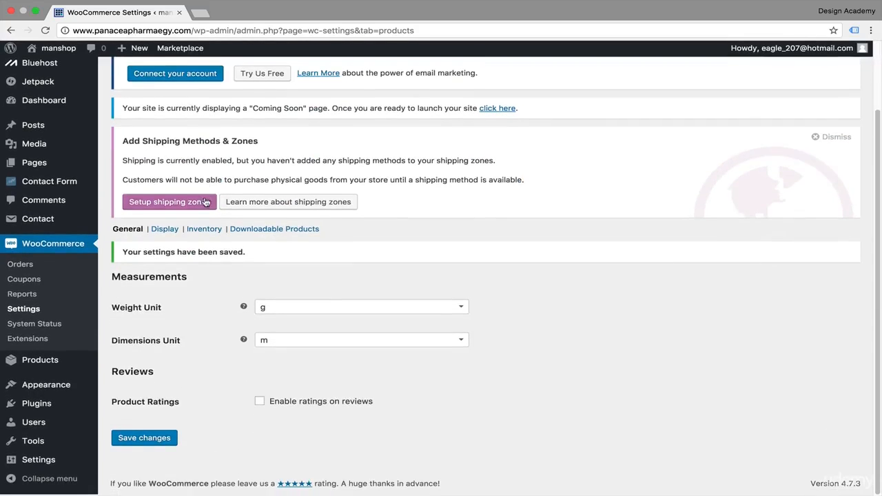
{"action": "left_click", "coordinate": [159, 235]}
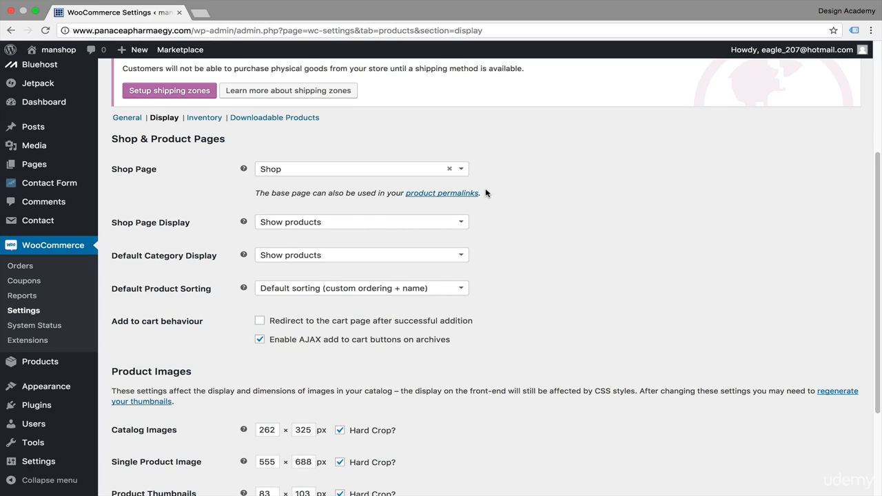
{"action": "left_click", "coordinate": [461, 169]}
{"action": "left_click", "coordinate": [508, 164]}
{"action": "scroll", "coordinate": [482, 169], "scroll_direction": "down", "scroll_amount": 2}
{"action": "left_click", "coordinate": [464, 174]}
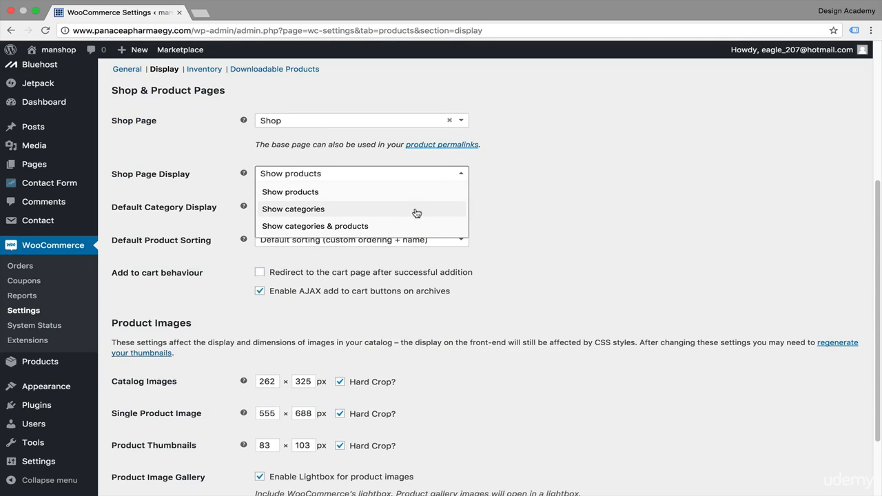
{"action": "left_click", "coordinate": [524, 194]}
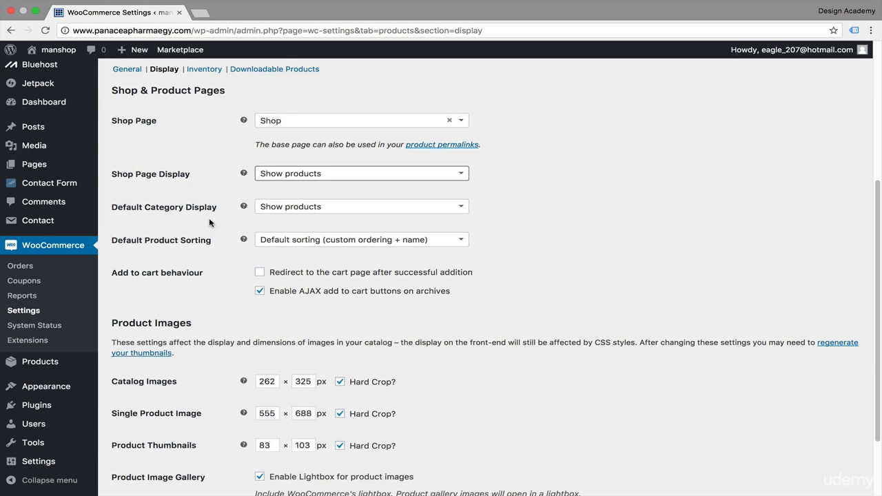
Review the available choices for Default Category Display and Default Product Sorting.
{"action": "left_click", "coordinate": [463, 211]}
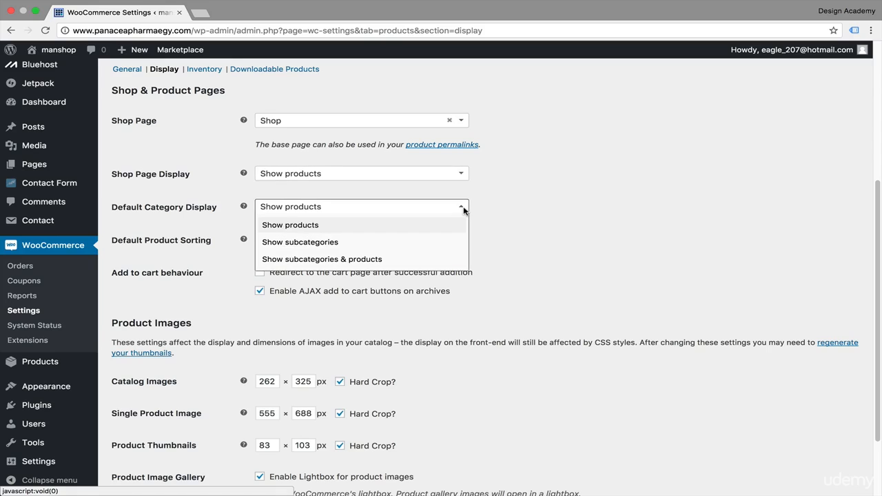
{"action": "left_click", "coordinate": [510, 219]}
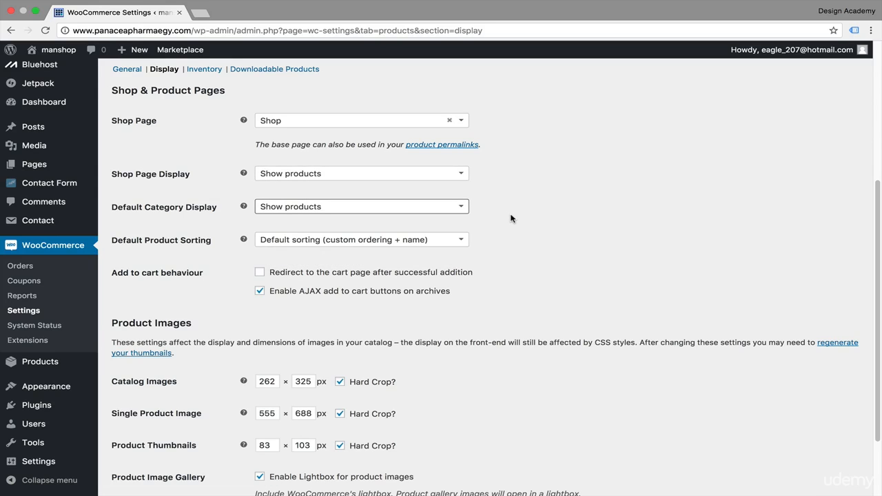
{"action": "scroll", "coordinate": [511, 219], "scroll_direction": "down", "scroll_amount": 2}
{"action": "left_click", "coordinate": [461, 199]}
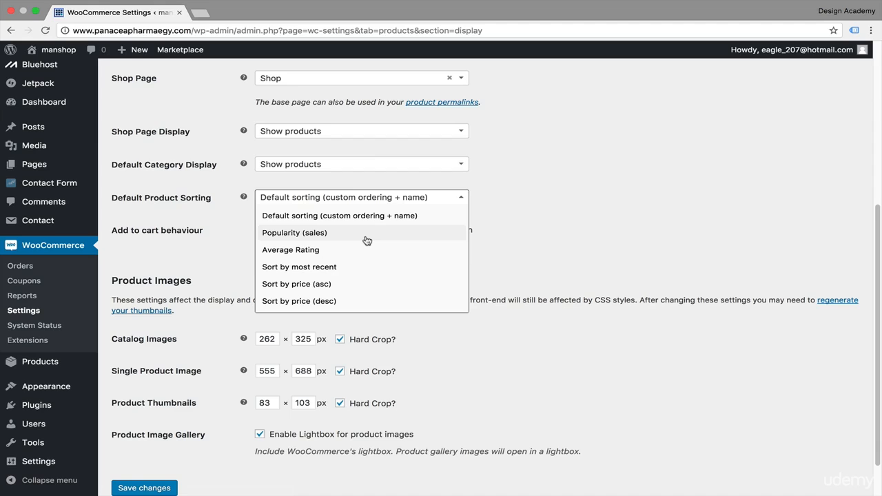
{"action": "left_click", "coordinate": [524, 230]}
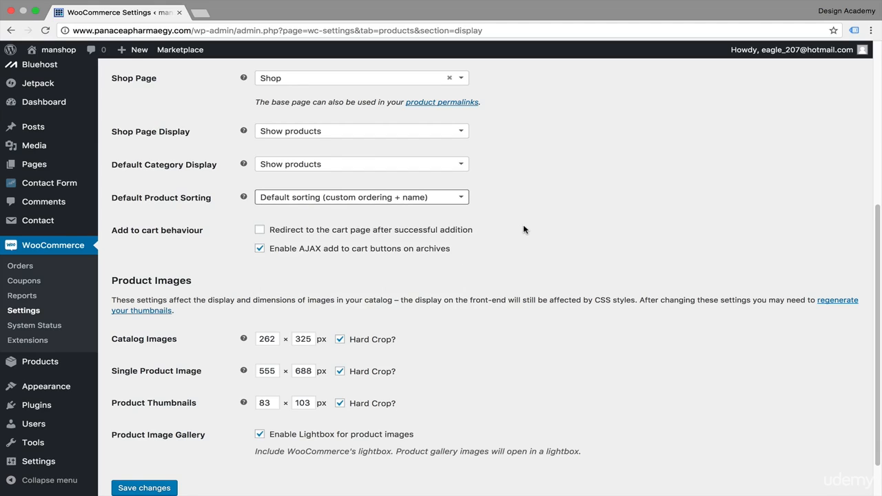
Look over the add to cart and product image settings, and open the inventory settings for products.
{"action": "scroll", "coordinate": [235, 187], "scroll_direction": "down", "scroll_amount": 2}
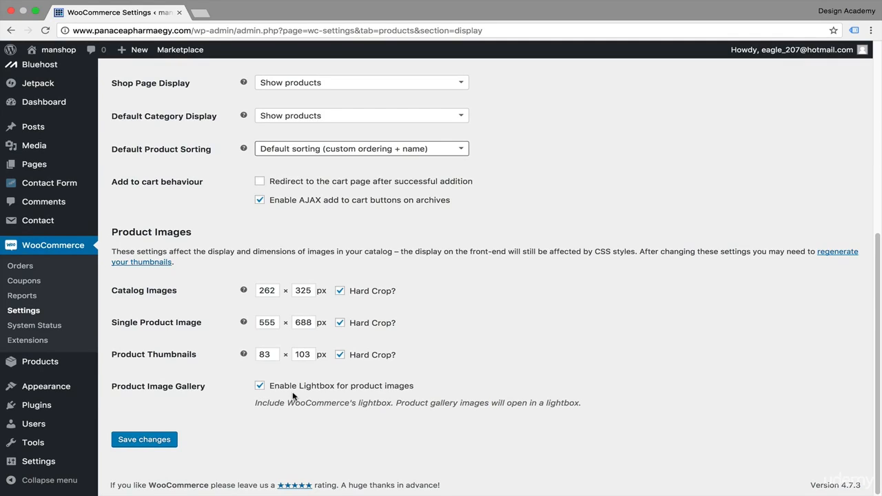
{"action": "scroll", "coordinate": [203, 425], "scroll_direction": "up", "scroll_amount": 3}
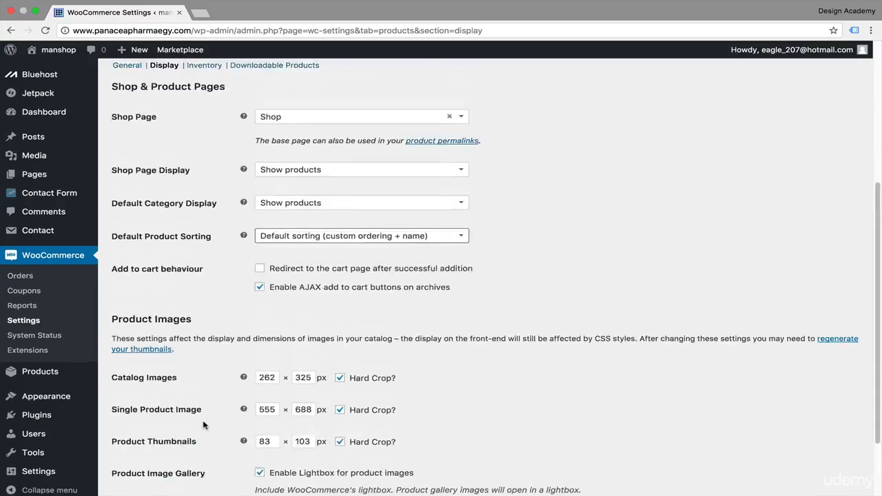
{"action": "scroll", "coordinate": [203, 425], "scroll_direction": "up", "scroll_amount": 5}
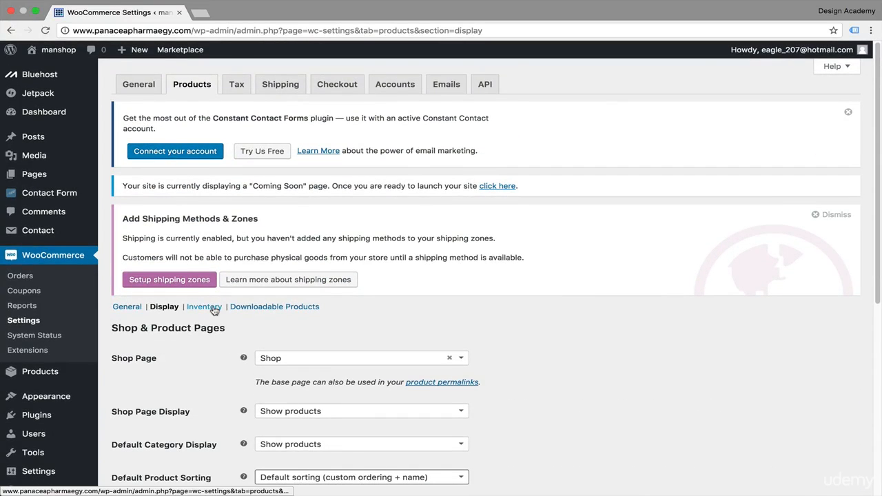
{"action": "left_click", "coordinate": [210, 308]}
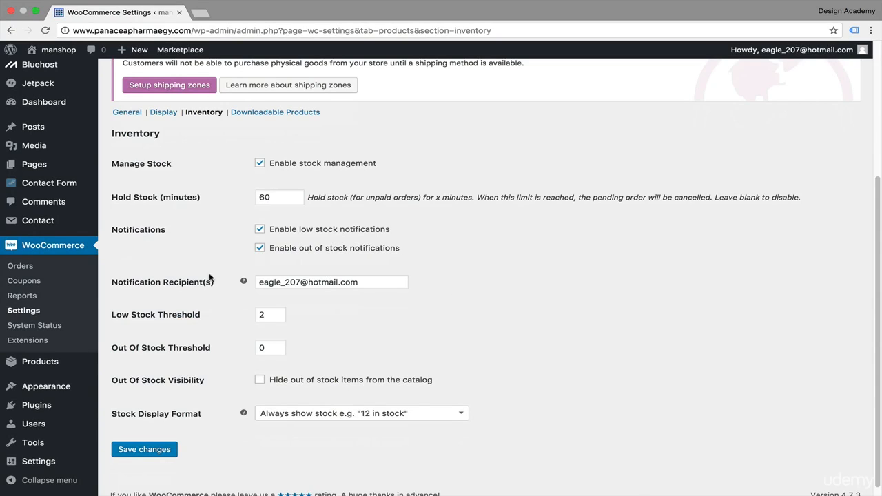
Review the product inventory settings and the available choices for Stock Display Format.
{"action": "scroll", "coordinate": [190, 303], "scroll_direction": "down", "scroll_amount": 1}
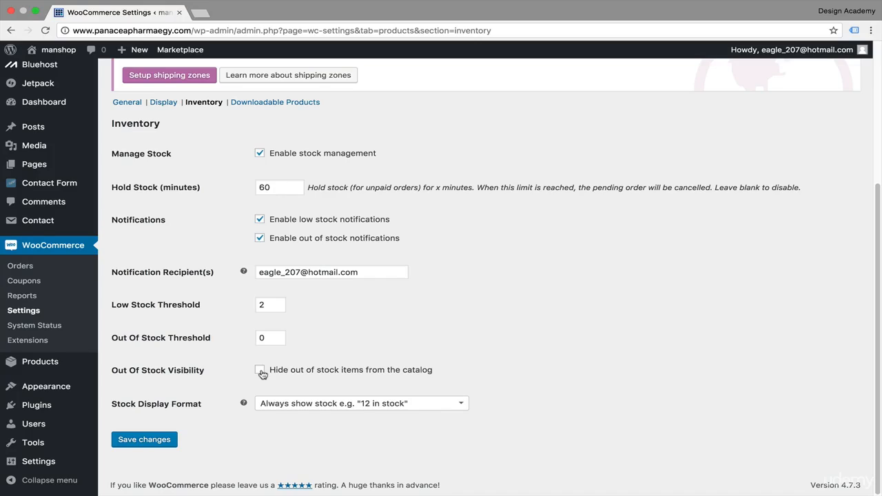
{"action": "left_click", "coordinate": [464, 408]}
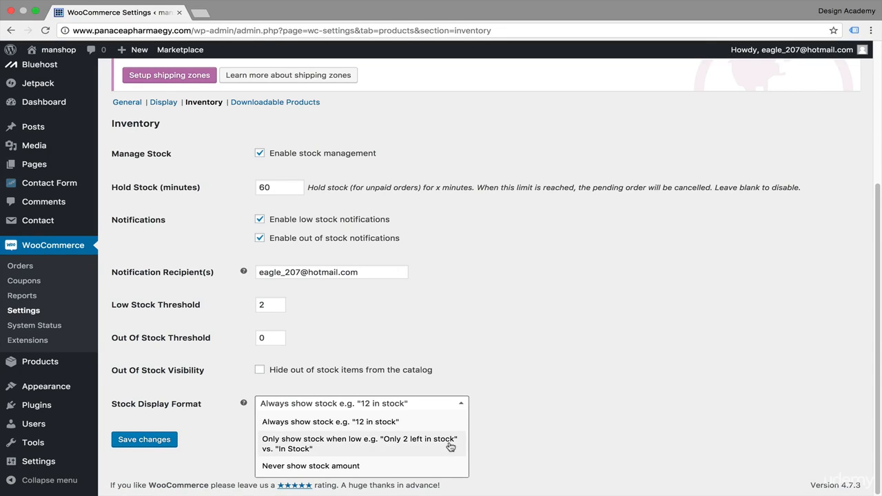
{"action": "scroll", "coordinate": [508, 400], "scroll_direction": "up", "scroll_amount": 1}
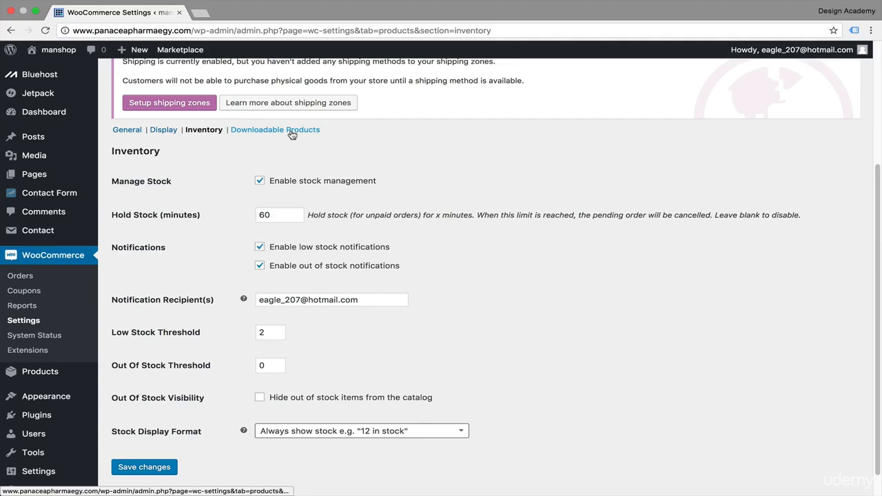
Open the downloadable products settings and review the choices for File Download Method.
{"action": "left_click", "coordinate": [292, 135]}
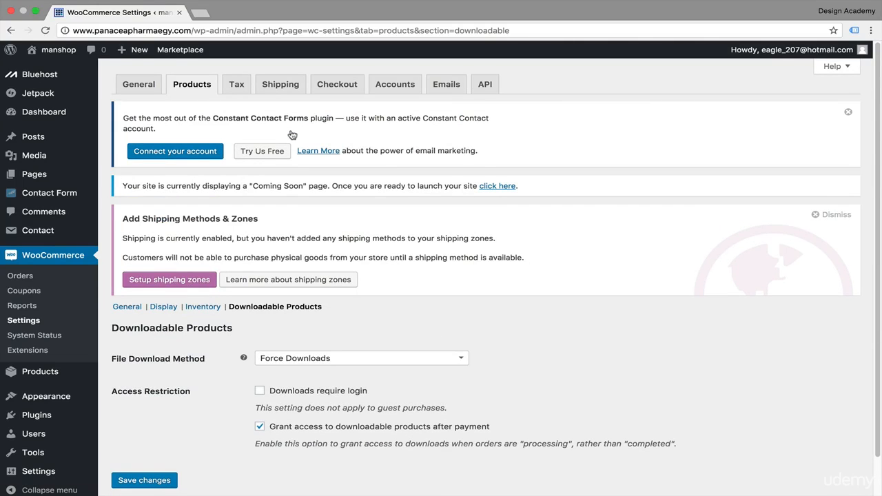
{"action": "scroll", "coordinate": [511, 354], "scroll_direction": "down", "scroll_amount": 1}
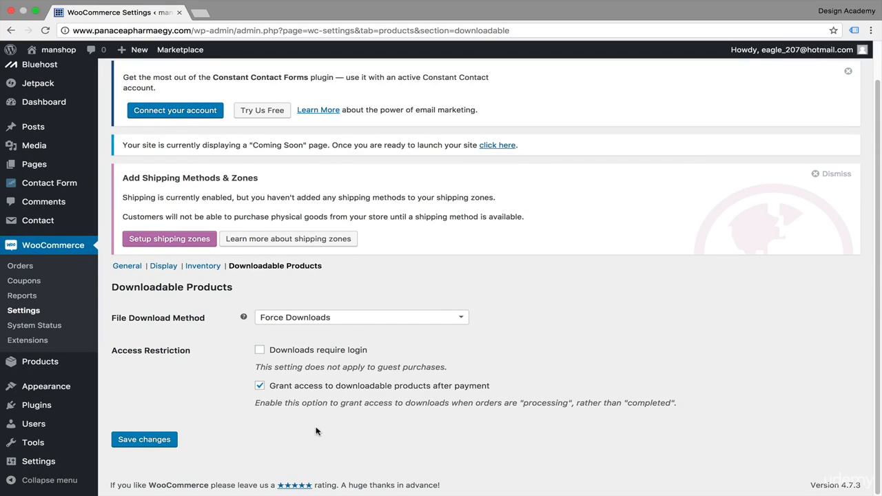
{"action": "left_click", "coordinate": [464, 318]}
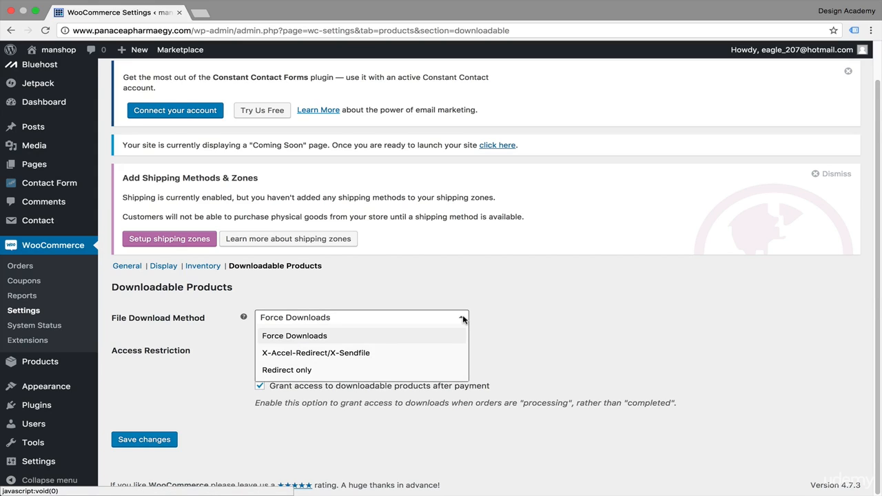
{"action": "left_click", "coordinate": [463, 320]}
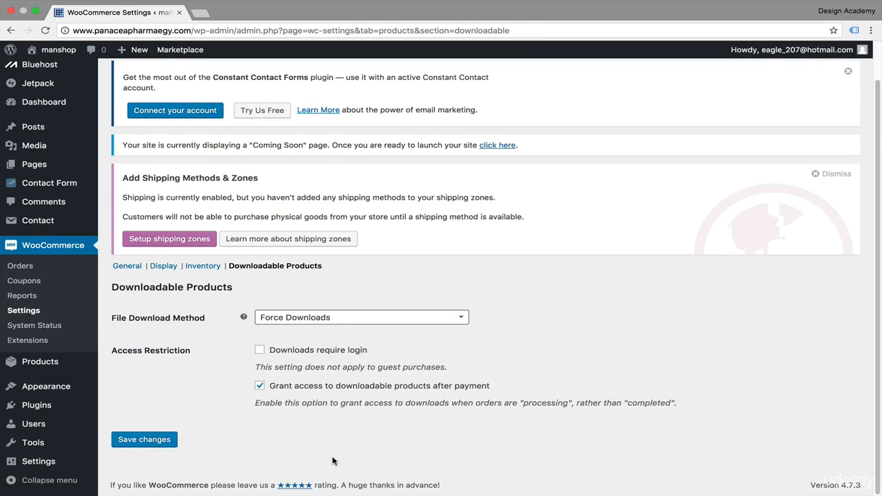
{"action": "scroll", "coordinate": [333, 461], "scroll_direction": "up", "scroll_amount": 2}
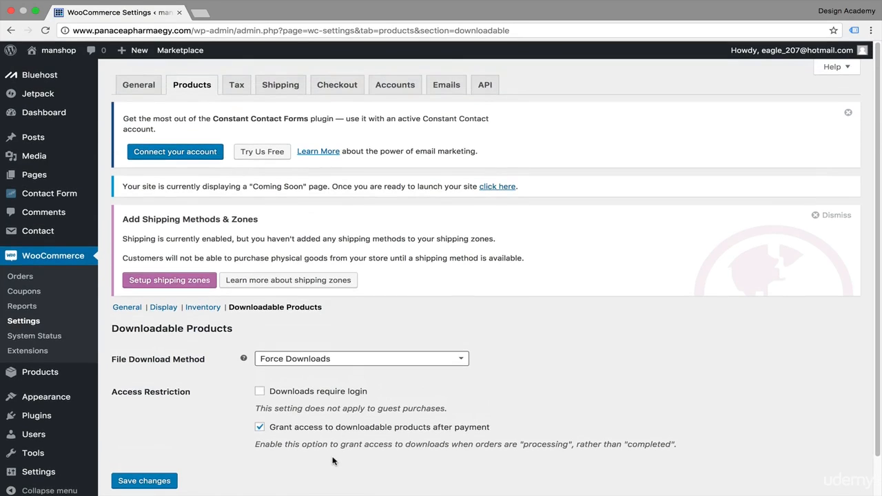
Open the tax settings and set Calculate Tax Based On to Shop base address.
{"action": "left_click", "coordinate": [236, 86]}
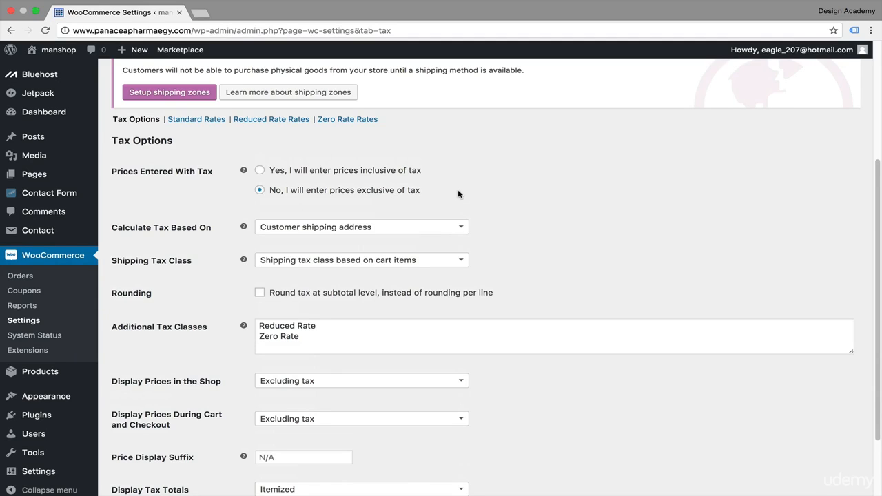
{"action": "scroll", "coordinate": [458, 194], "scroll_direction": "down", "scroll_amount": 1}
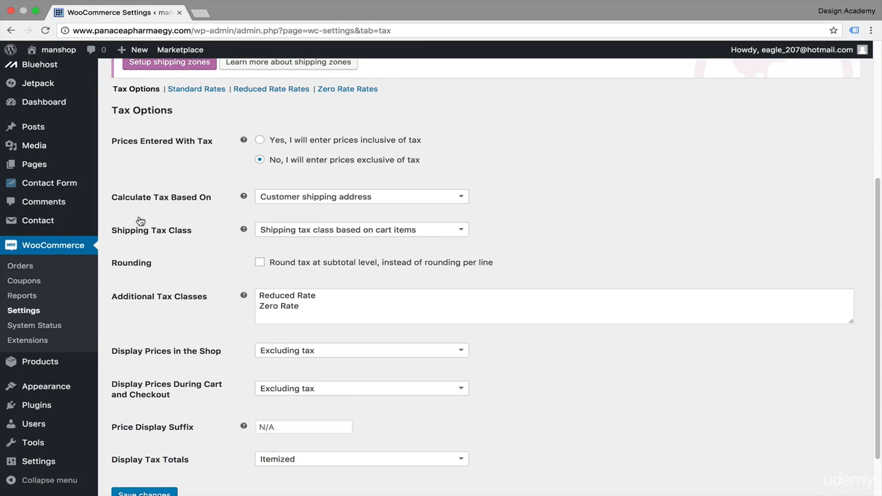
{"action": "scroll", "coordinate": [510, 221], "scroll_direction": "down", "scroll_amount": 1}
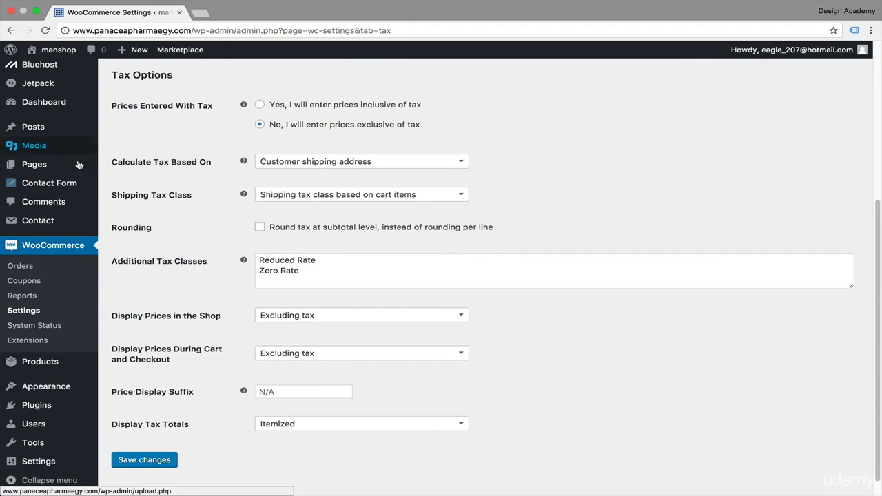
{"action": "left_click", "coordinate": [462, 163]}
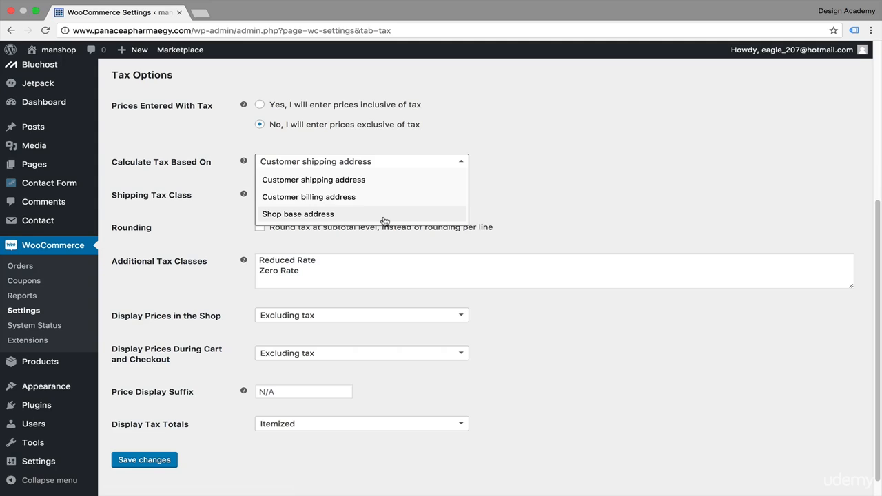
{"action": "left_click", "coordinate": [385, 221]}
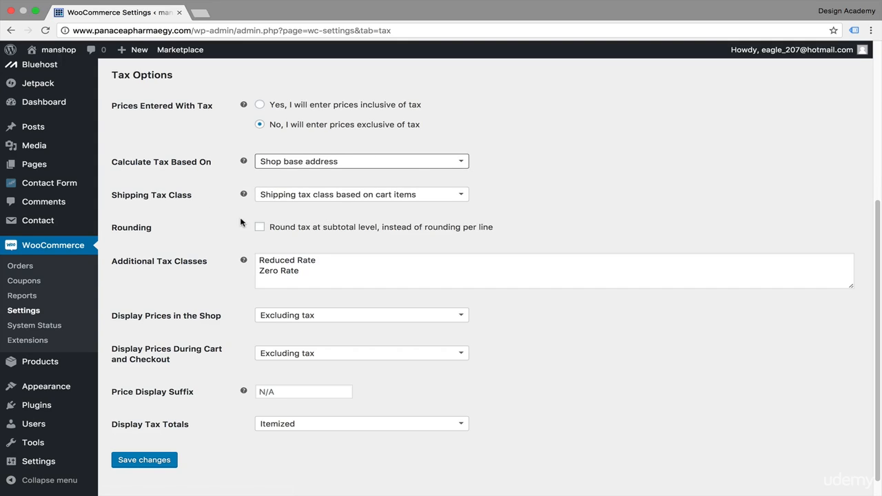
{"action": "key", "text": "Tab"}
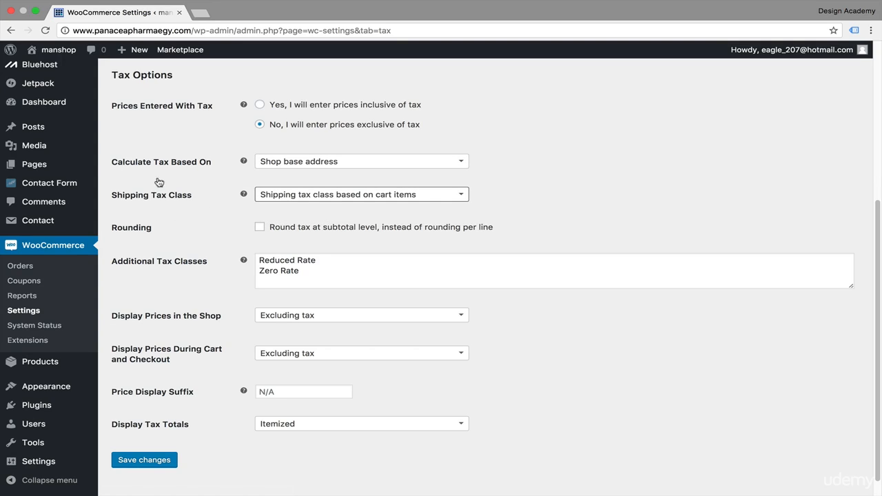
Review the Shipping Tax Class choices and set it to Zero Rate.
{"action": "left_click", "coordinate": [466, 198]}
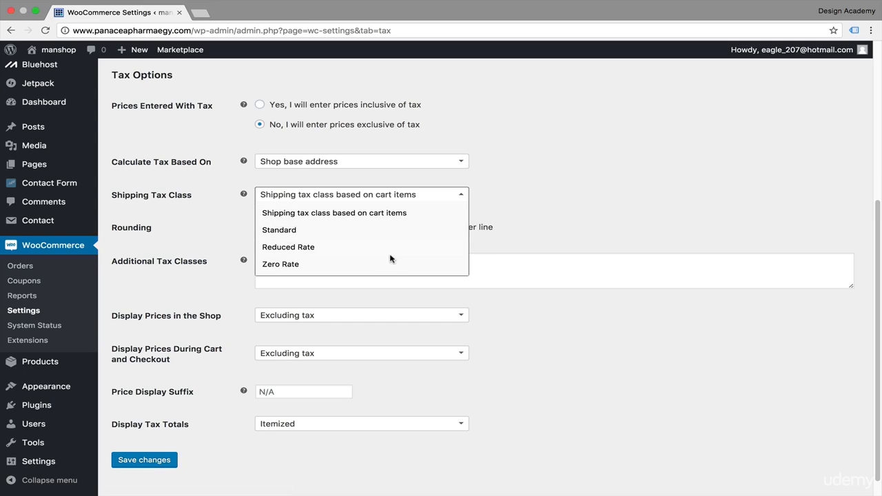
{"action": "left_click", "coordinate": [462, 196]}
{"action": "scroll", "coordinate": [524, 201], "scroll_direction": "down", "scroll_amount": 1}
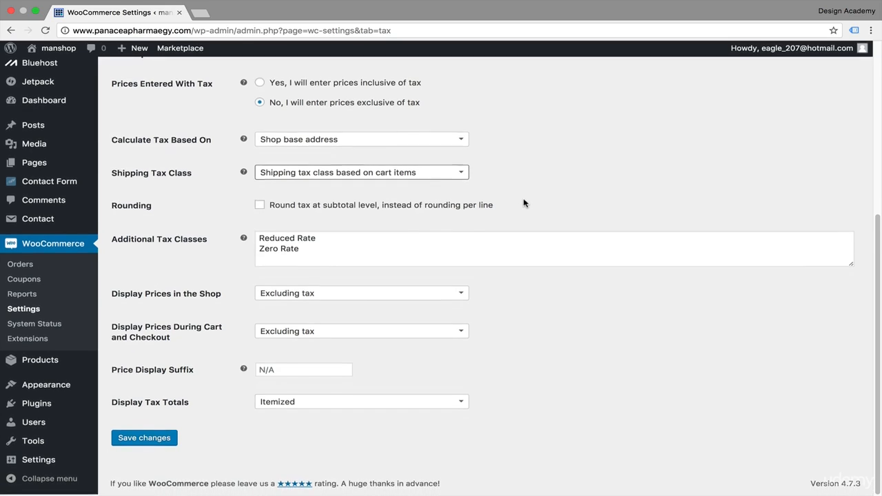
{"action": "left_click", "coordinate": [407, 174]}
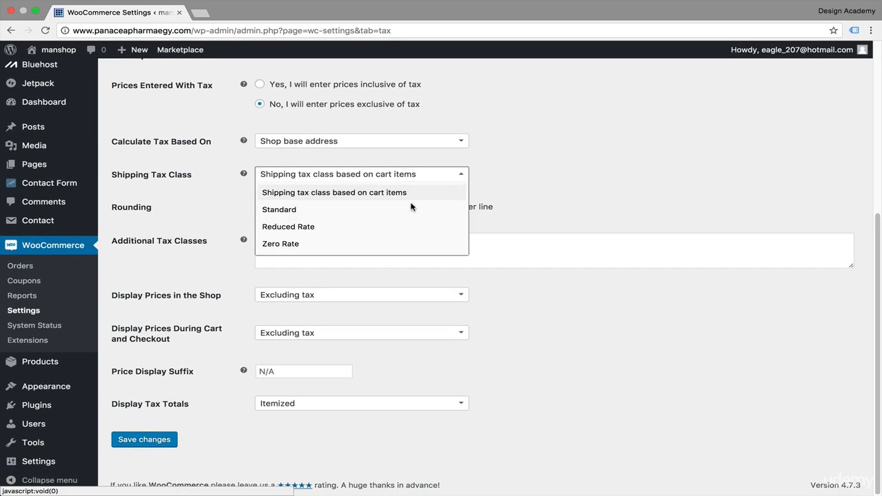
{"action": "left_click", "coordinate": [359, 244]}
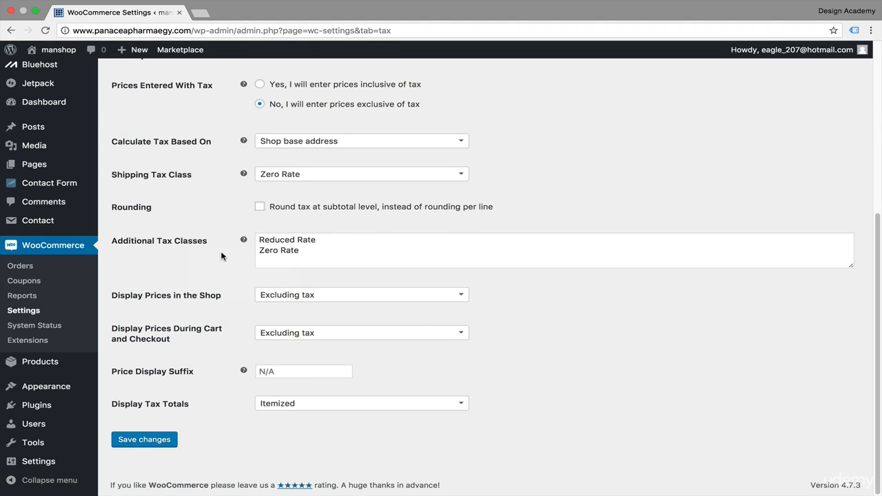
{"action": "left_click", "coordinate": [460, 175]}
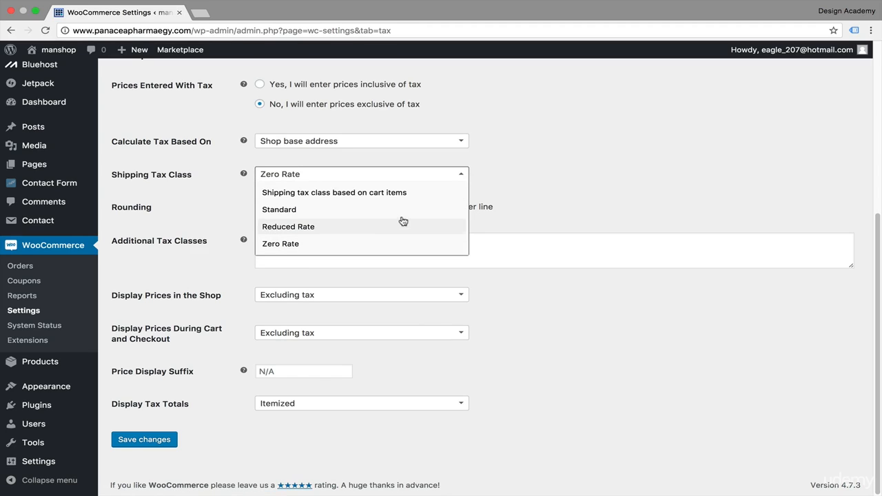
{"action": "left_click", "coordinate": [531, 175]}
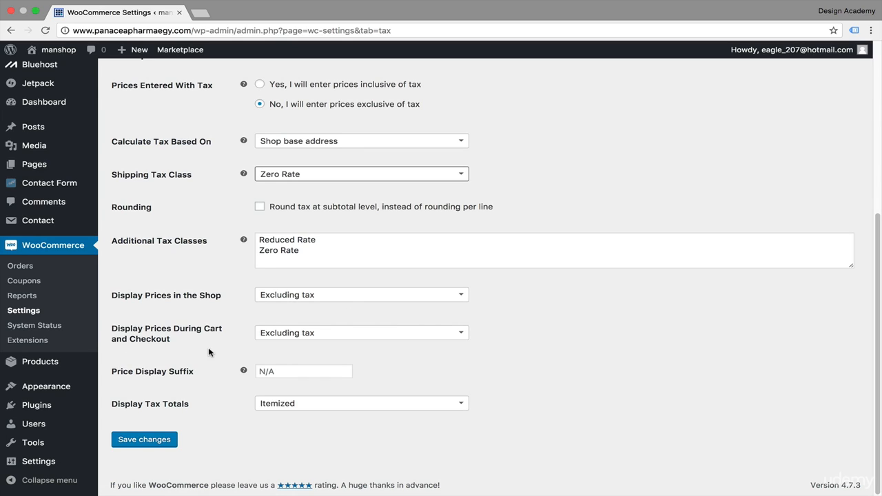
Review the choices for Display Prices in the Shop and Display Tax Totals, keep Excluding tax and Itemized, and save the tax settings.
{"action": "left_click", "coordinate": [461, 296]}
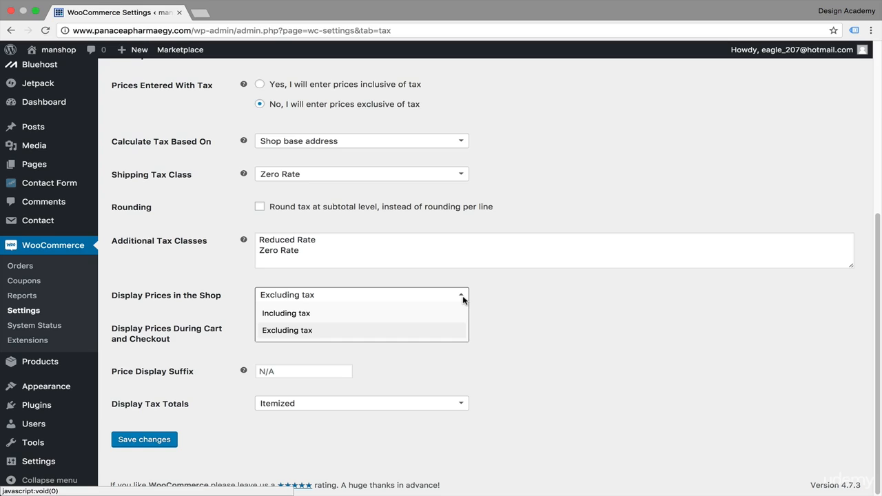
{"action": "left_click", "coordinate": [514, 313]}
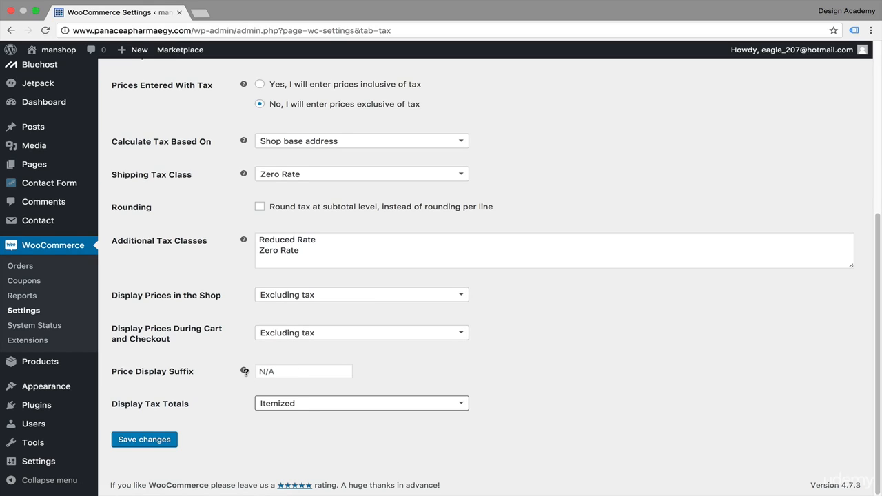
{"action": "mouse_move", "coordinate": [246, 373]}
{"action": "left_click", "coordinate": [466, 407]}
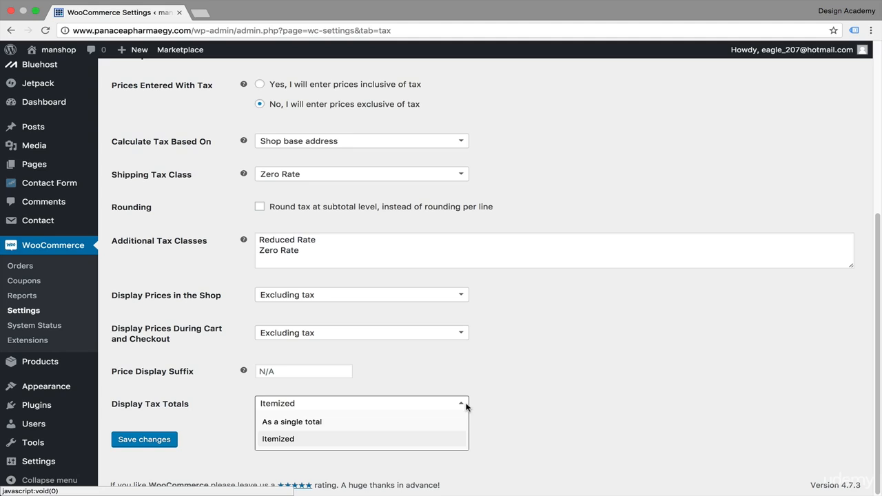
{"action": "left_click", "coordinate": [466, 407]}
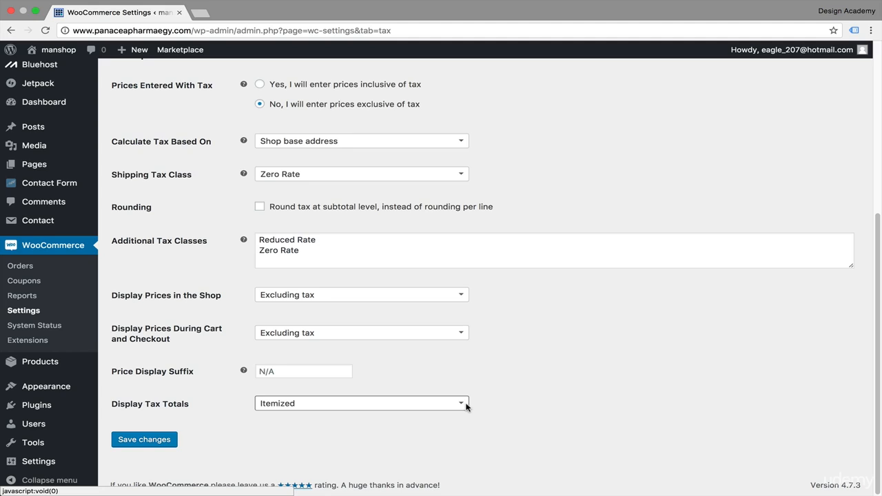
{"action": "left_click", "coordinate": [161, 442]}
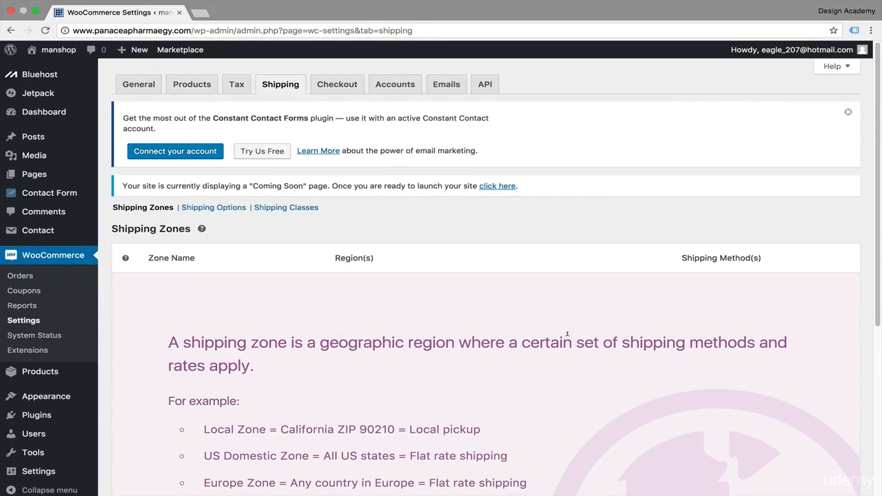
In the shipping settings, add a shipping zone named Egypt with Egypt as its region.
{"action": "scroll", "coordinate": [567, 335], "scroll_direction": "down", "scroll_amount": 4}
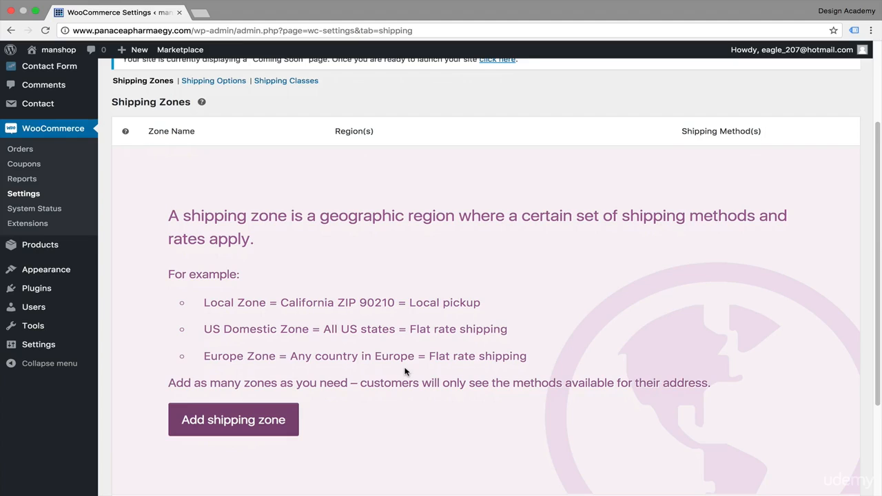
{"action": "left_click", "coordinate": [226, 430]}
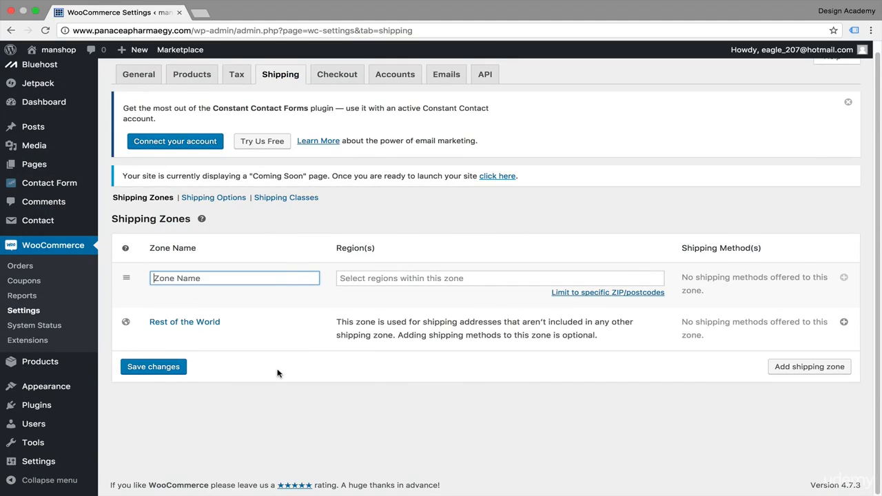
{"action": "type", "text": "Egypt"}
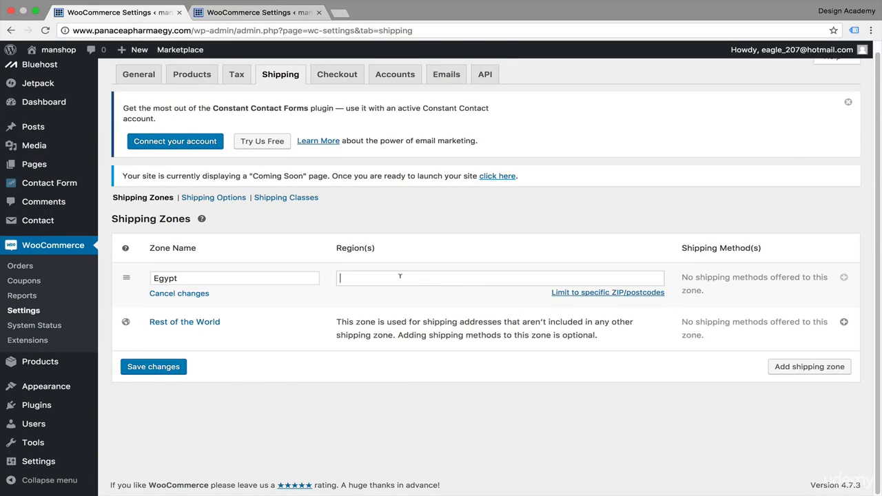
{"action": "left_click", "coordinate": [400, 277]}
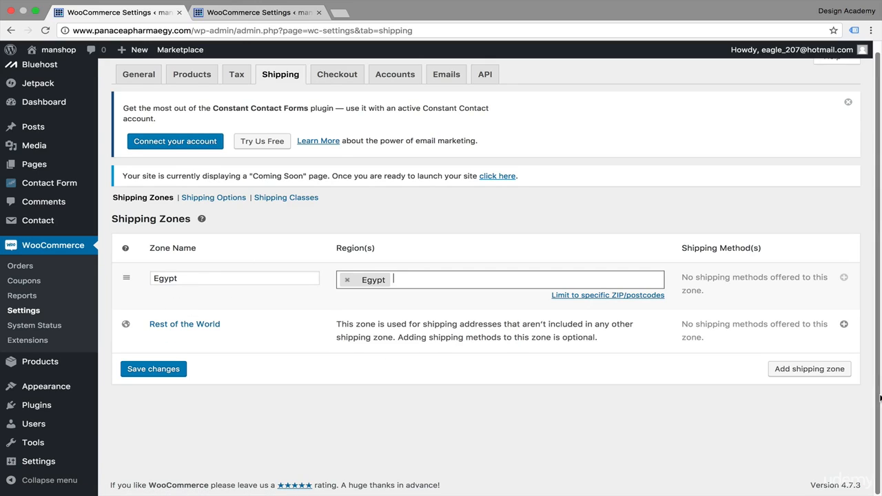
Add a second shipping zone named saudi Arabia with Asia as its region.
{"action": "left_click", "coordinate": [816, 369]}
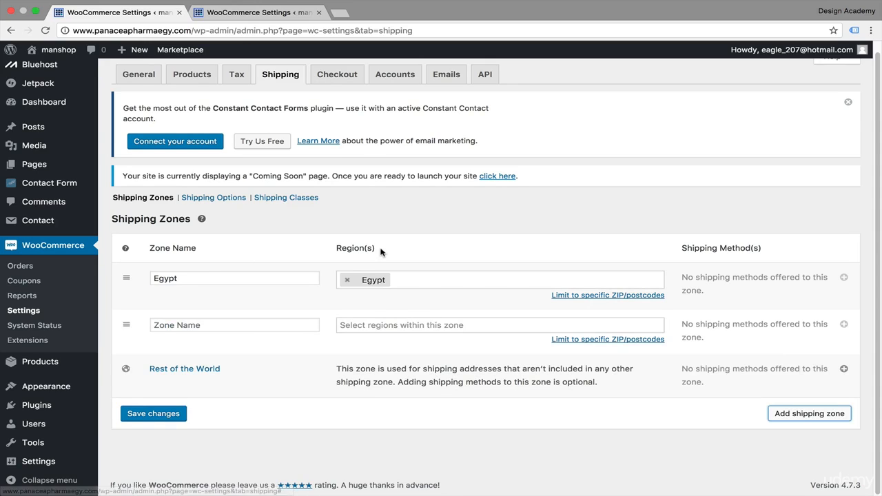
{"action": "left_click", "coordinate": [257, 319]}
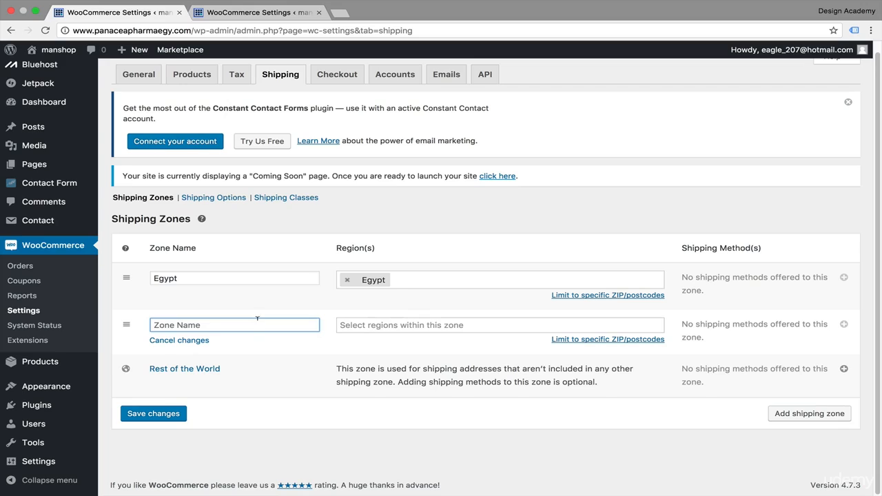
{"action": "type", "text": "s"}
{"action": "type", "text": "ia"}
{"action": "left_click", "coordinate": [510, 325]}
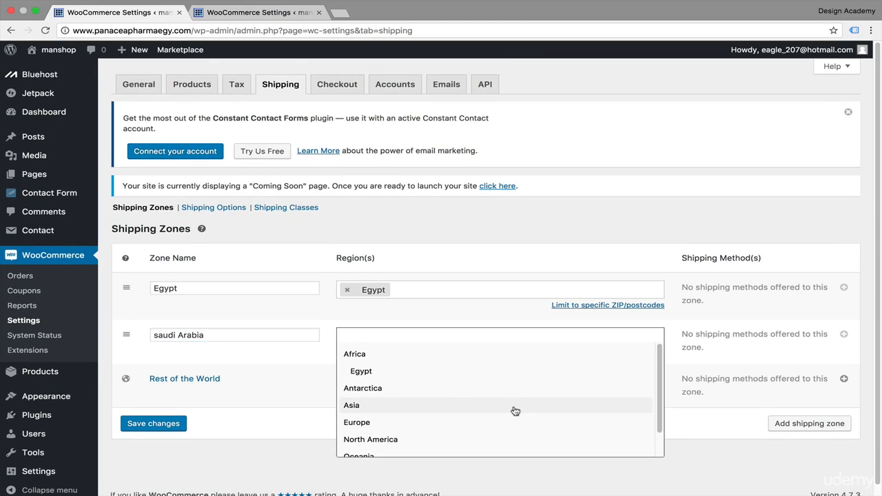
{"action": "left_click", "coordinate": [515, 406]}
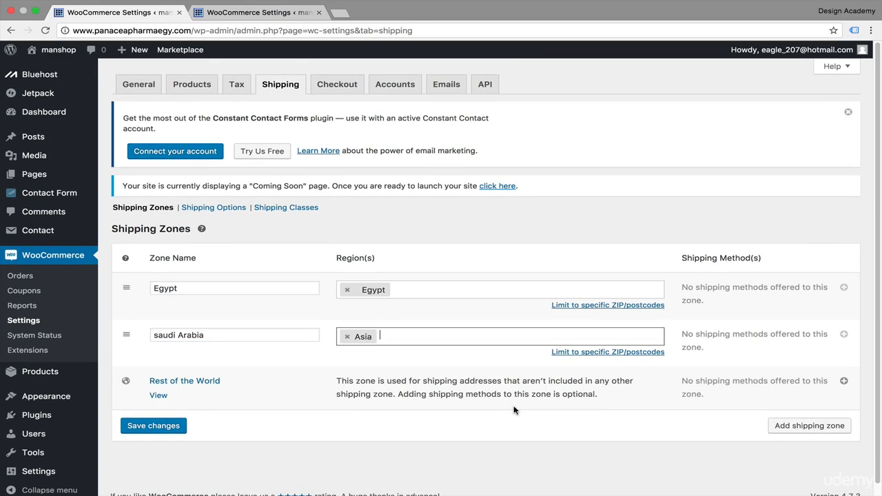
Open the Rest of the World shipping zone and add the Flat Rate shipping method to it.
{"action": "left_click", "coordinate": [159, 396]}
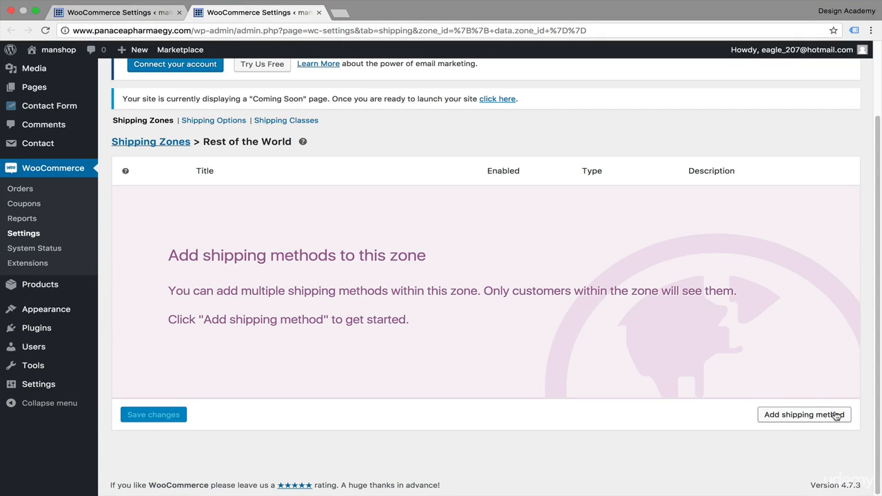
{"action": "left_click", "coordinate": [799, 419]}
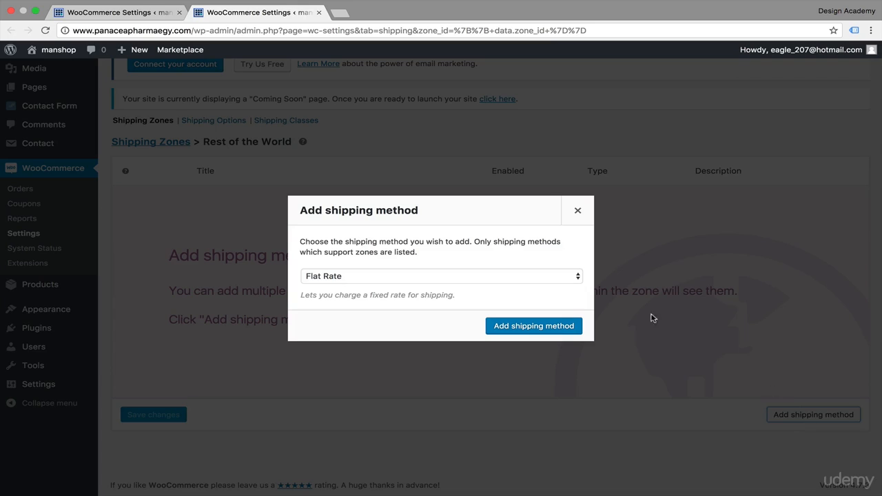
{"action": "left_click", "coordinate": [577, 277]}
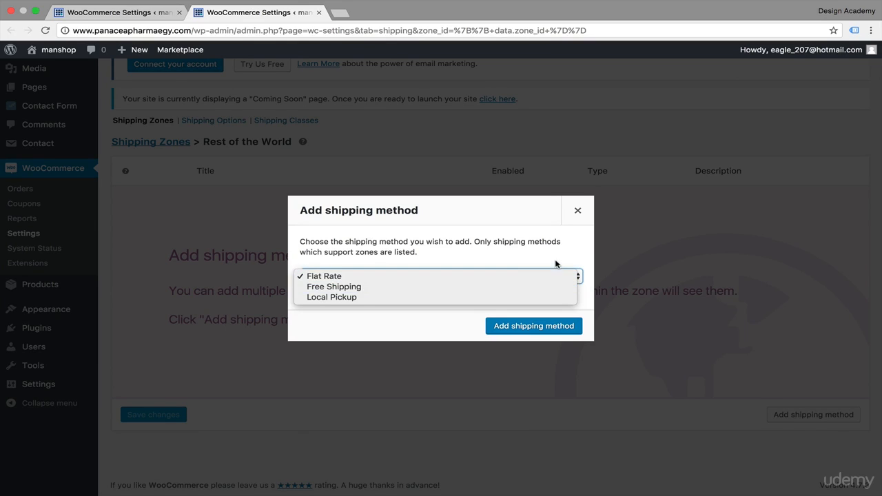
{"action": "left_click", "coordinate": [558, 276]}
{"action": "left_click", "coordinate": [555, 327]}
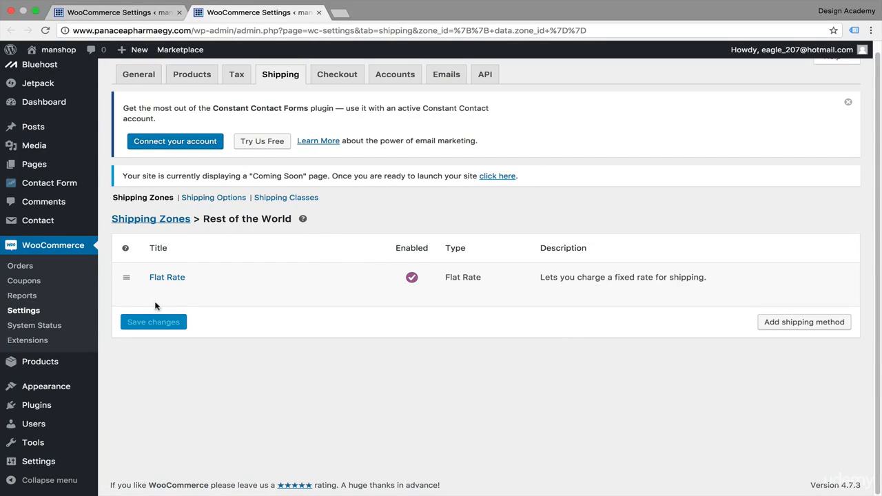
Add Free Shipping as a second shipping method in the Rest of the World zone.
{"action": "mouse_move", "coordinate": [174, 291]}
{"action": "left_click", "coordinate": [802, 327]}
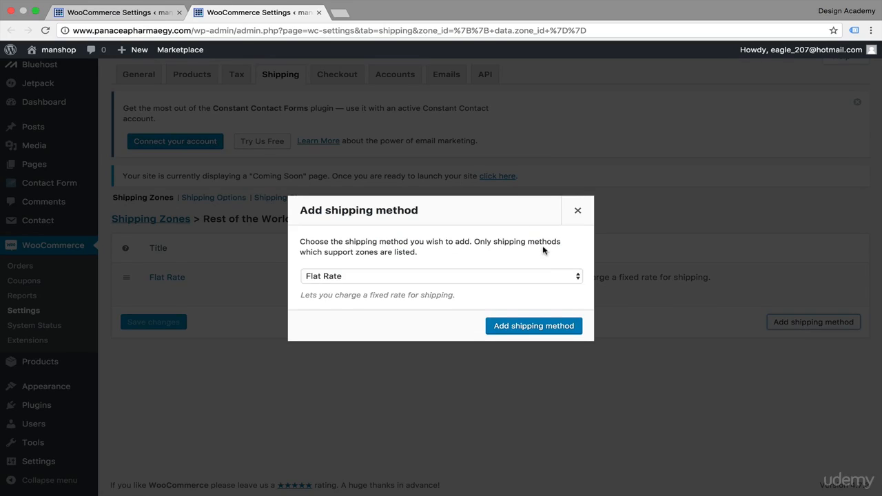
{"action": "left_click", "coordinate": [578, 278]}
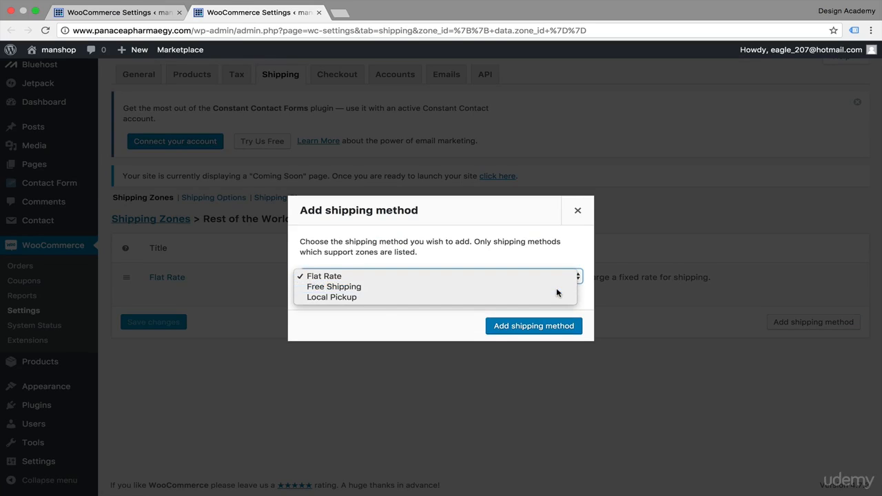
{"action": "left_click", "coordinate": [555, 287]}
{"action": "left_click", "coordinate": [538, 326]}
Make the zone's Free Shipping require a minimum order amount OR a coupon, set the minimum to 1000, and save.
{"action": "mouse_move", "coordinate": [169, 336]}
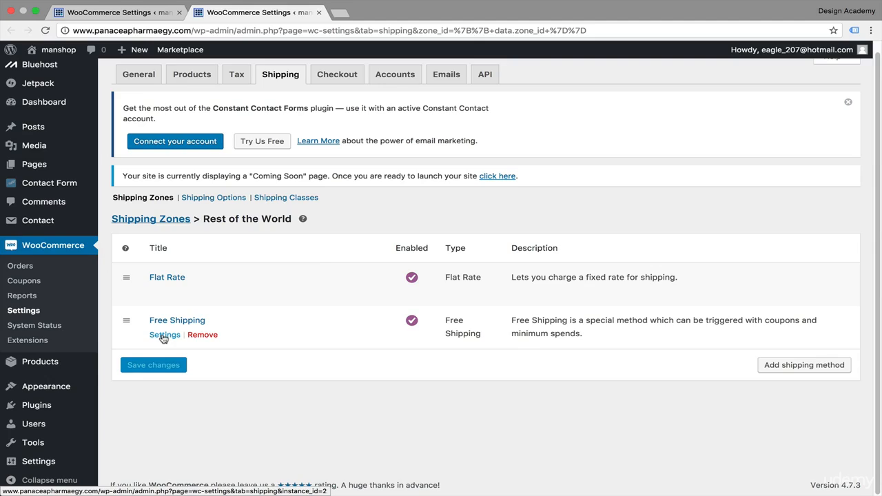
{"action": "left_click", "coordinate": [163, 335]}
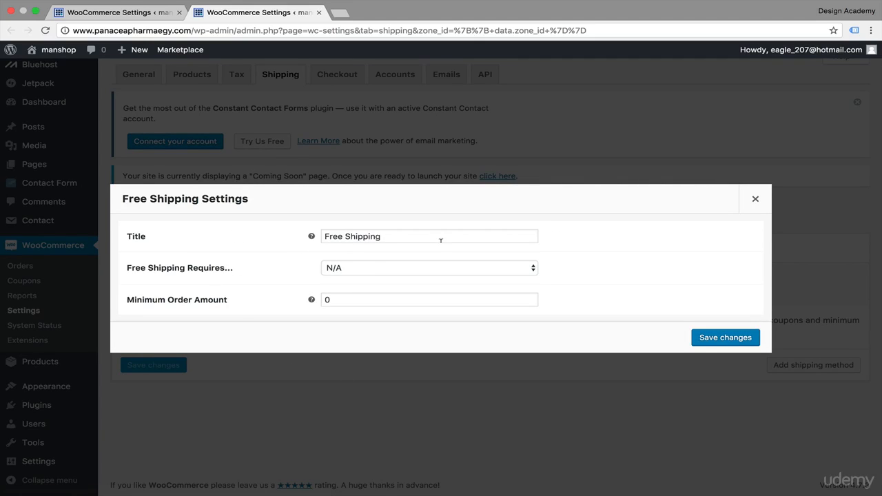
{"action": "left_click", "coordinate": [535, 270]}
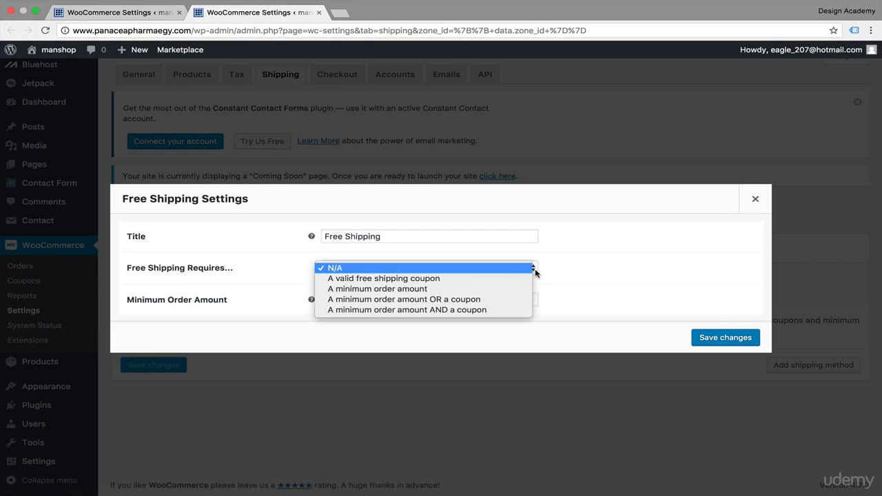
{"action": "left_click", "coordinate": [518, 300]}
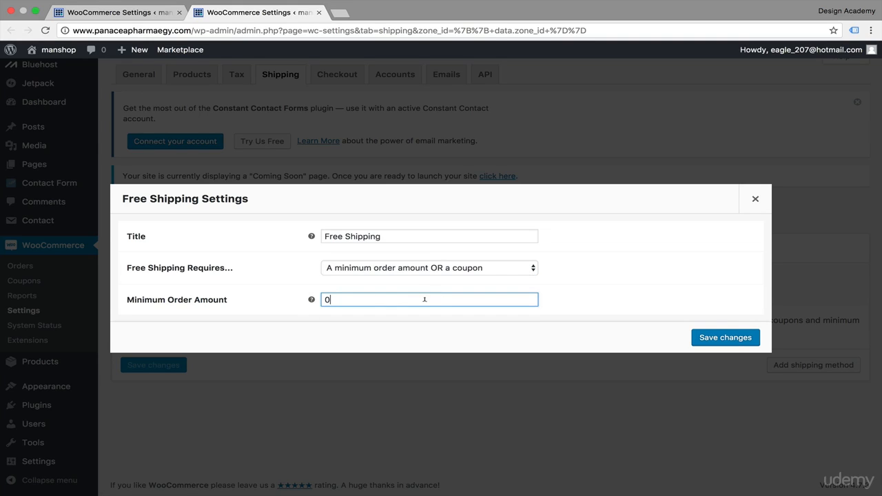
{"action": "mouse_move", "coordinate": [310, 298]}
{"action": "type", "text": "1000"}
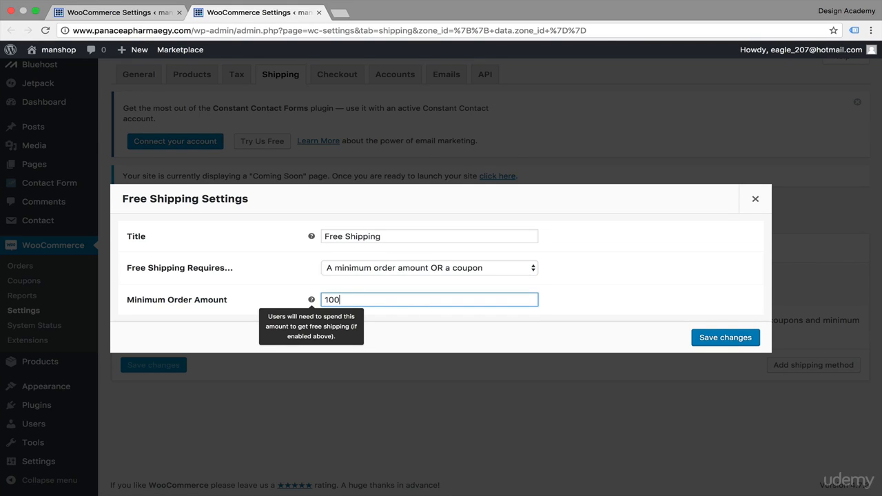
{"action": "left_click", "coordinate": [734, 339]}
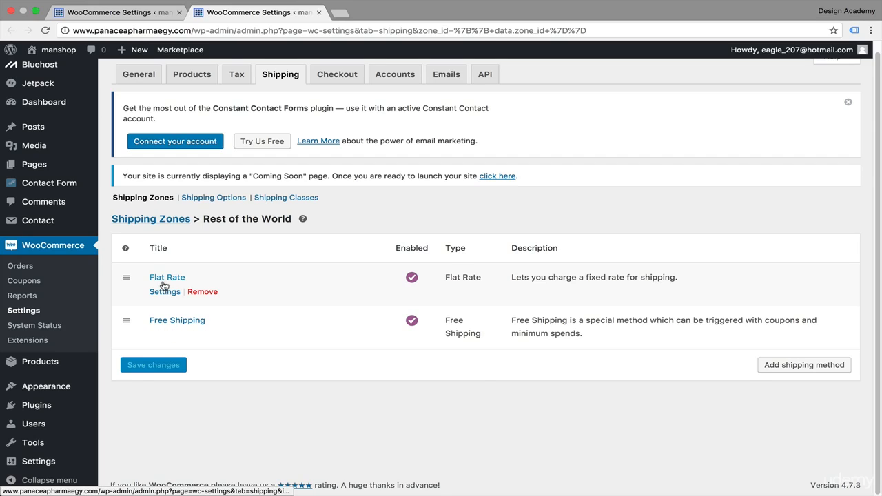
In the zone's Flat Rate settings, set the tax status to None, clear the existing cost, and save.
{"action": "left_click", "coordinate": [165, 292]}
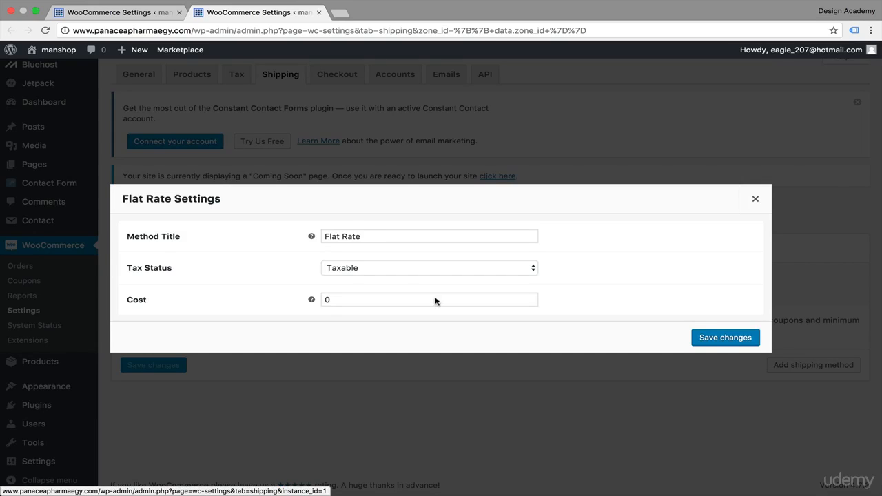
{"action": "left_click", "coordinate": [532, 268]}
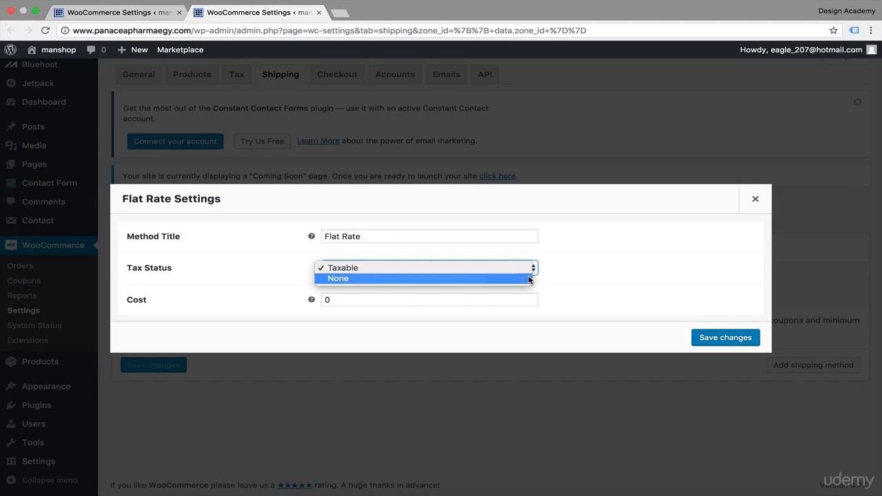
{"action": "left_click", "coordinate": [530, 278]}
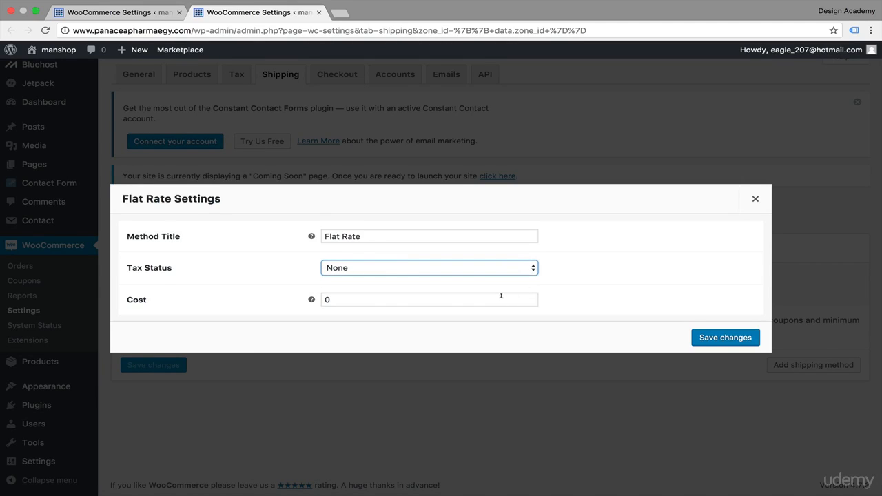
{"action": "left_click", "coordinate": [501, 296]}
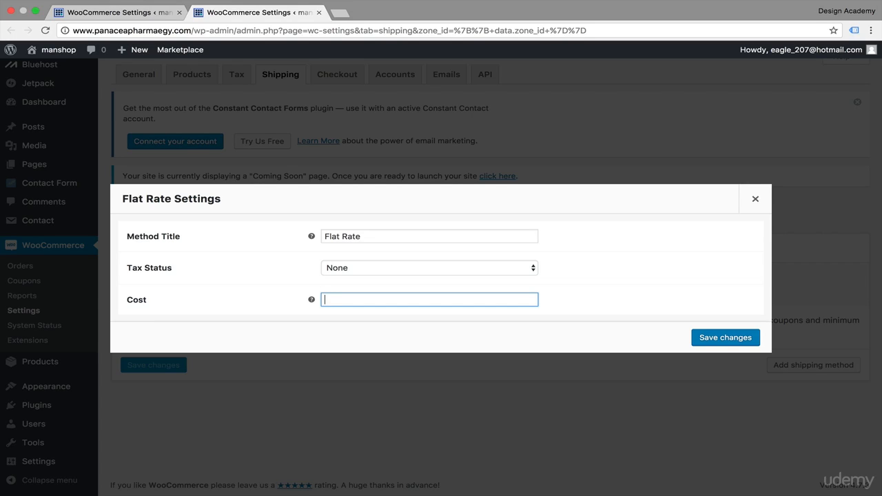
{"action": "left_click", "coordinate": [743, 341]}
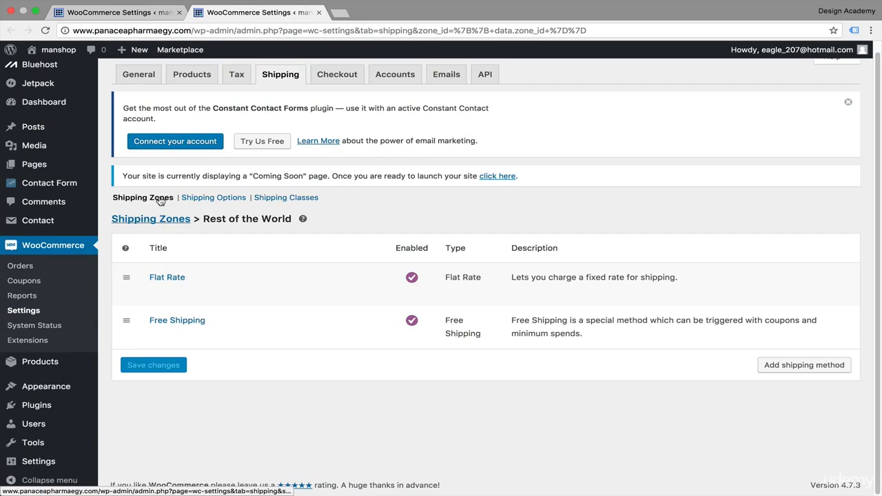
Review the Shipping Options, keep the cart page shipping calculator and Default to customer shipping address, and save.
{"action": "left_click", "coordinate": [215, 201]}
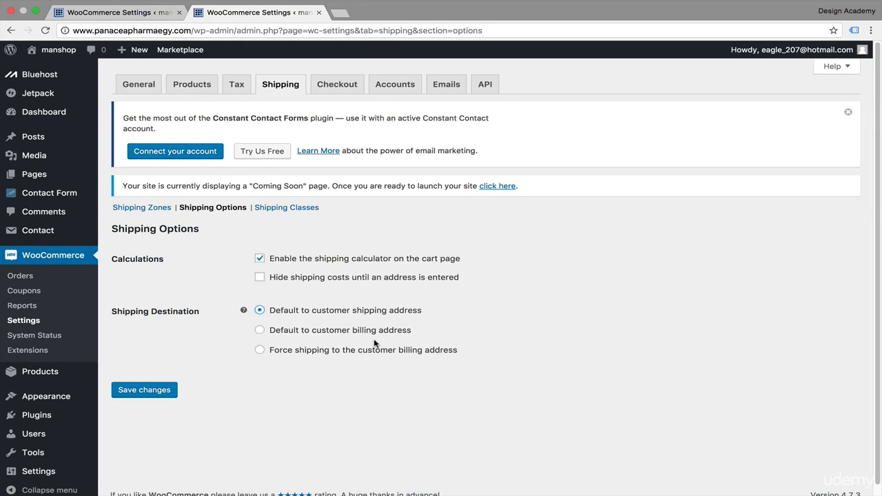
{"action": "scroll", "coordinate": [374, 343], "scroll_direction": "down", "scroll_amount": 1}
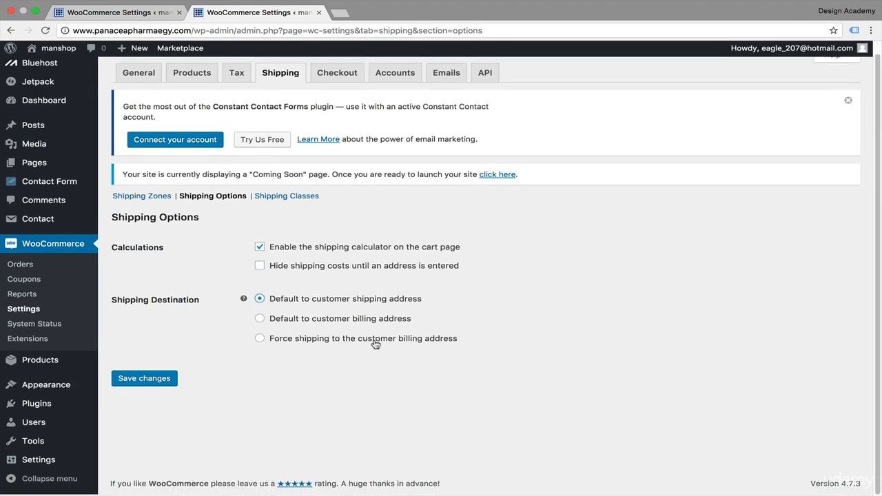
{"action": "left_click", "coordinate": [161, 382]}
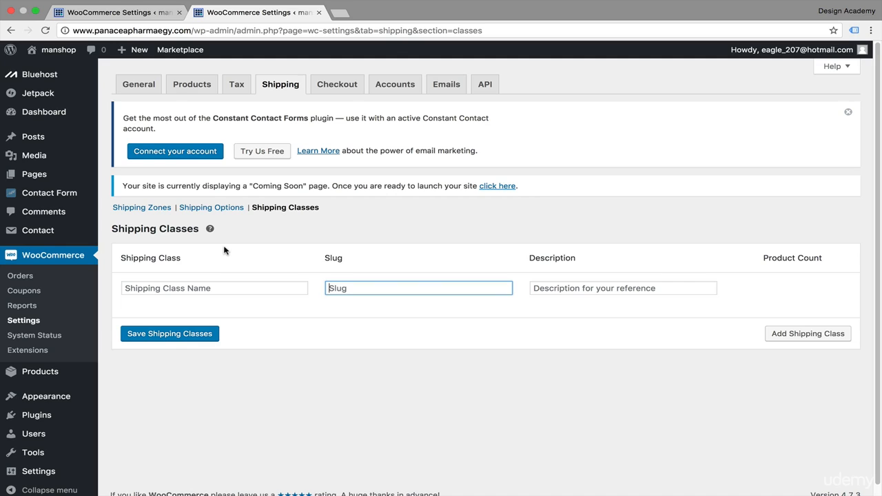
Close the extra browser tab, return to the shipping zones, and add Free Shipping to the Egypt zone.
{"action": "mouse_move", "coordinate": [216, 301]}
{"action": "key", "text": "super+w"}
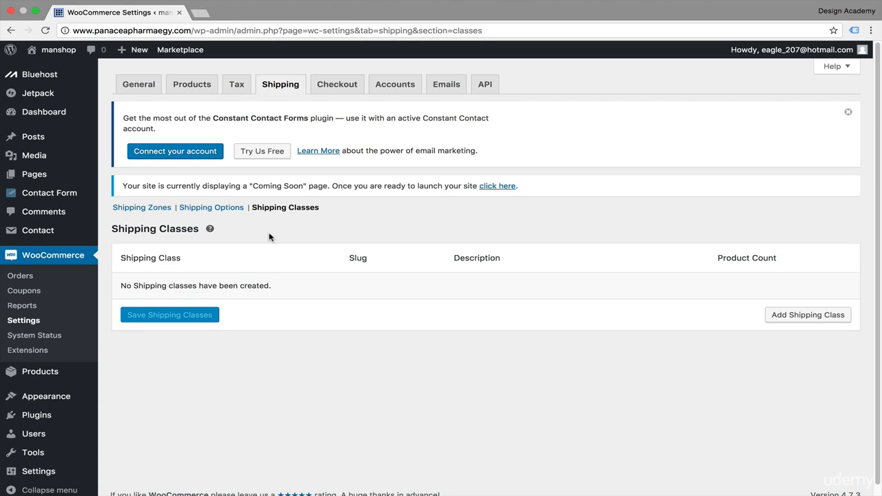
{"action": "left_click", "coordinate": [155, 209]}
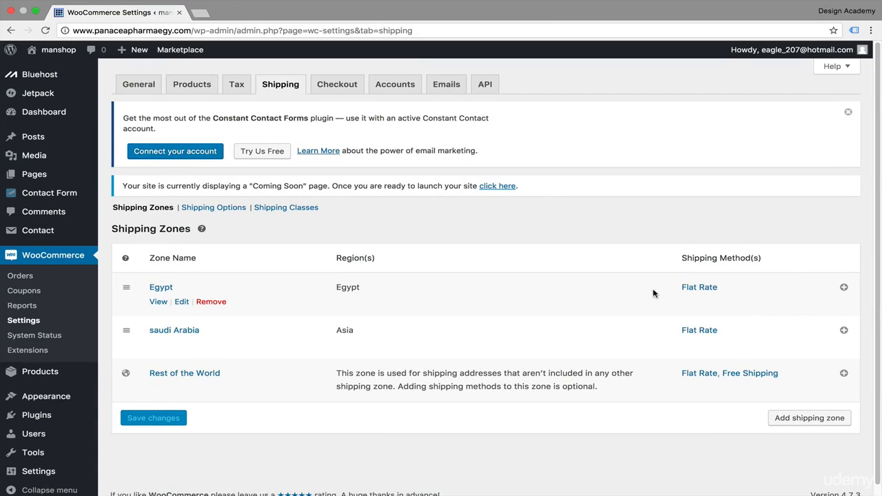
{"action": "left_click", "coordinate": [845, 289]}
{"action": "left_click", "coordinate": [579, 277]}
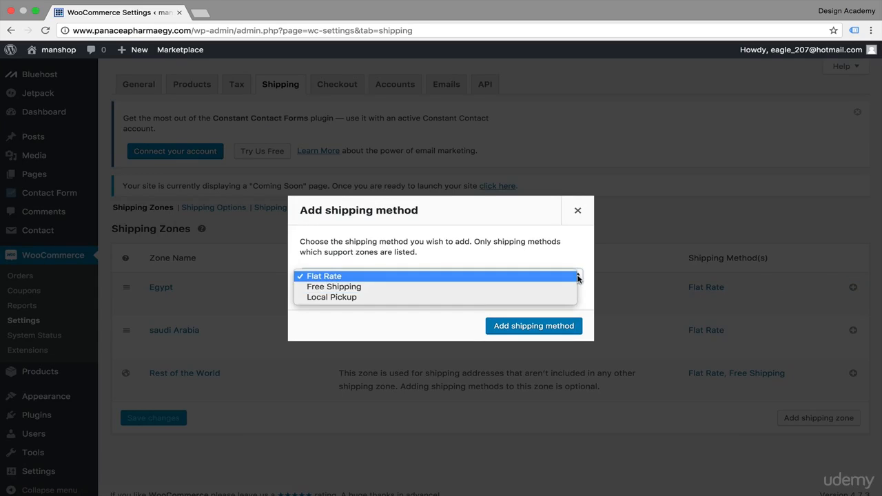
{"action": "left_click", "coordinate": [439, 287]}
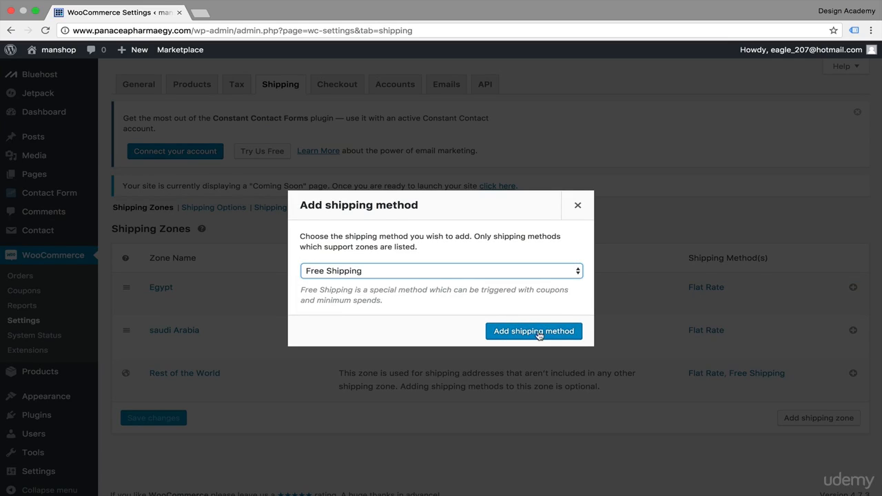
{"action": "left_click", "coordinate": [539, 331]}
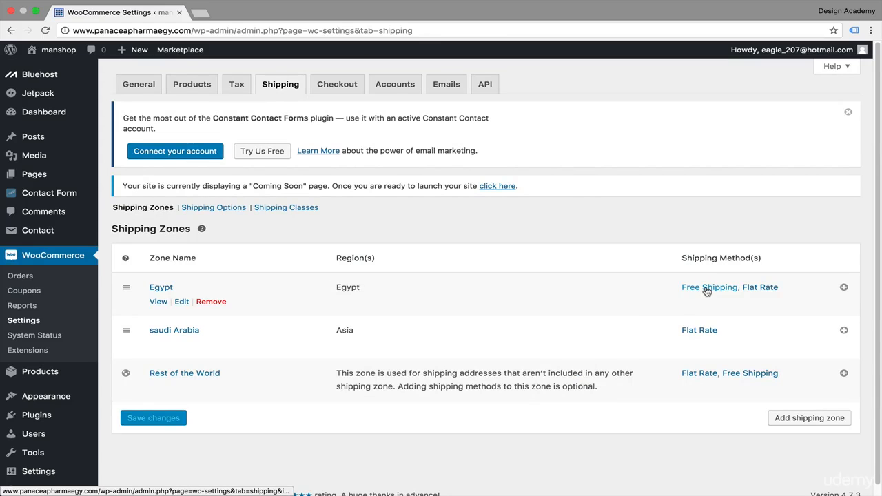
Make the Egypt zone's Free Shipping require a minimum order amount OR a coupon, set the minimum to 500, and save.
{"action": "left_click", "coordinate": [707, 292]}
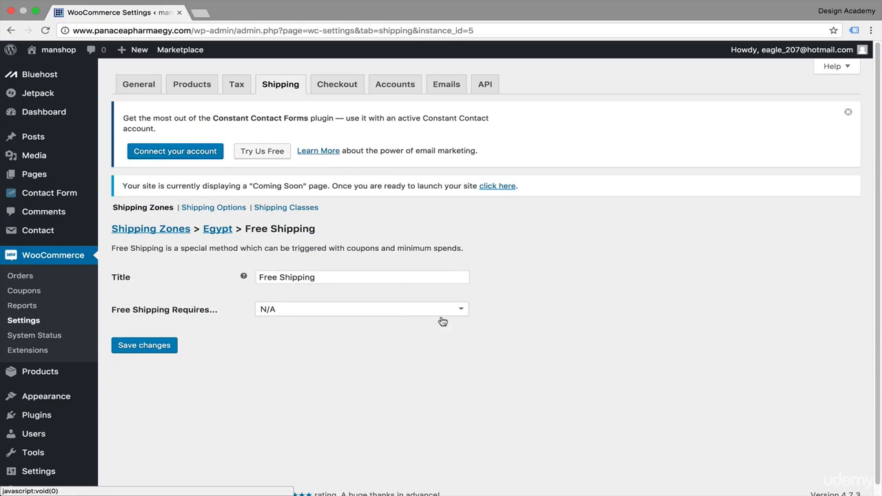
{"action": "left_click", "coordinate": [441, 310]}
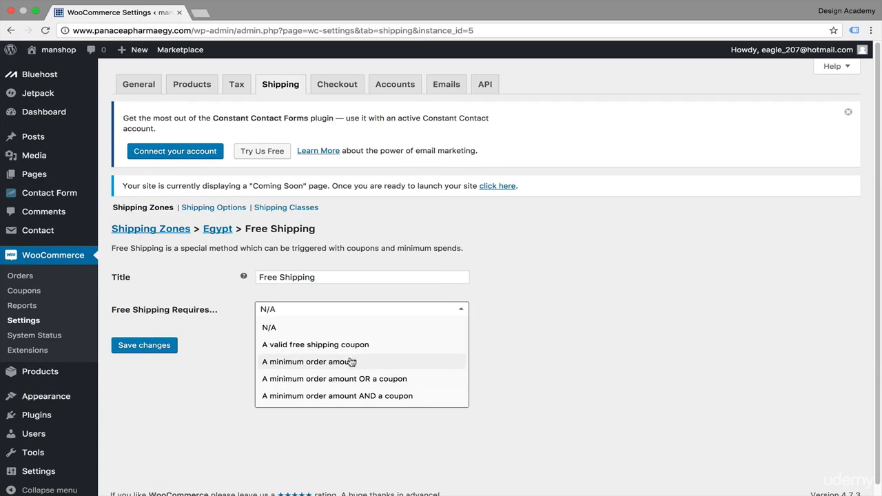
{"action": "left_click", "coordinate": [414, 383]}
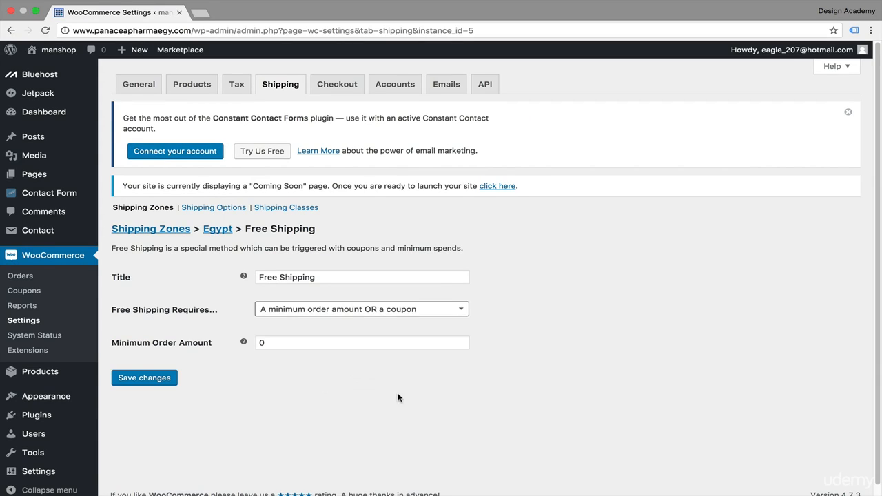
{"action": "double_click", "coordinate": [272, 342]}
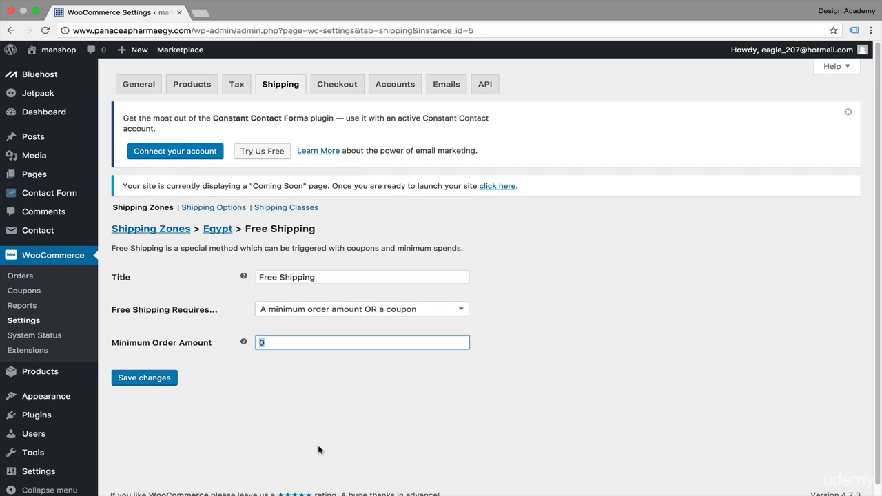
{"action": "type", "text": "500"}
{"action": "left_click", "coordinate": [148, 379]}
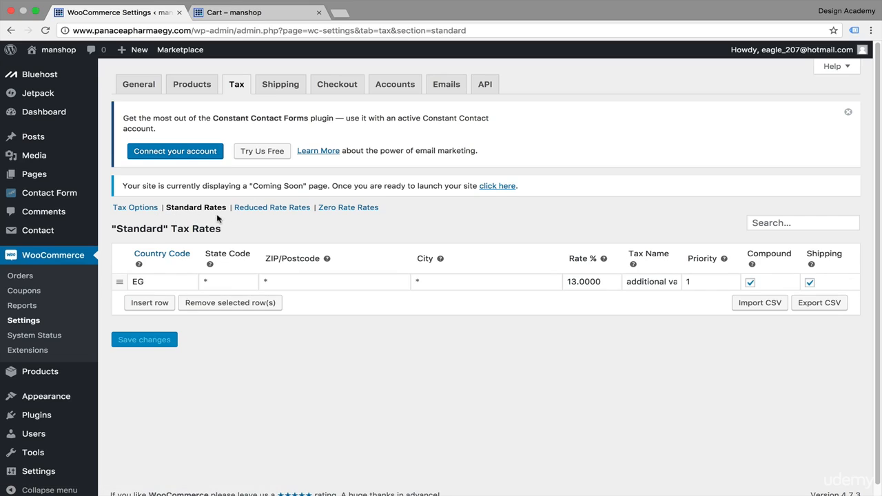
Set the standard tax rate's country code to EG by choosing Egypt, and select its tax name text.
{"action": "left_click", "coordinate": [159, 281]}
{"action": "mouse_move", "coordinate": [139, 265]}
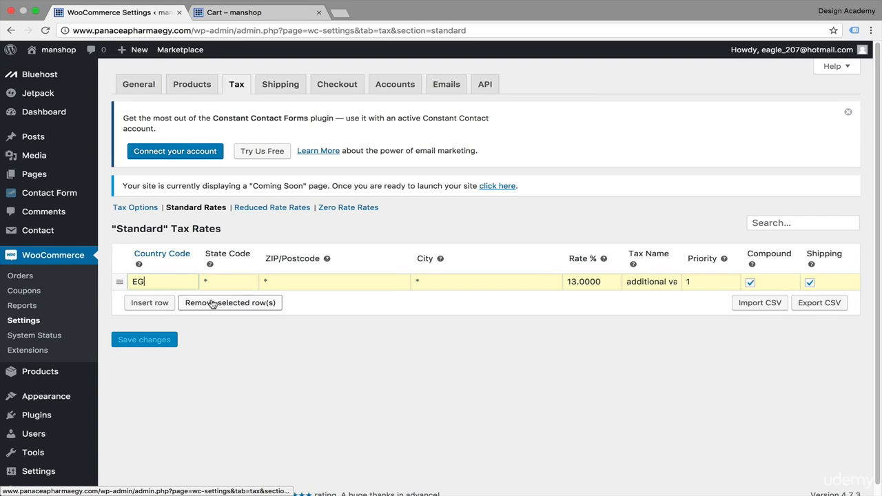
{"action": "type", "text": "YPT"}
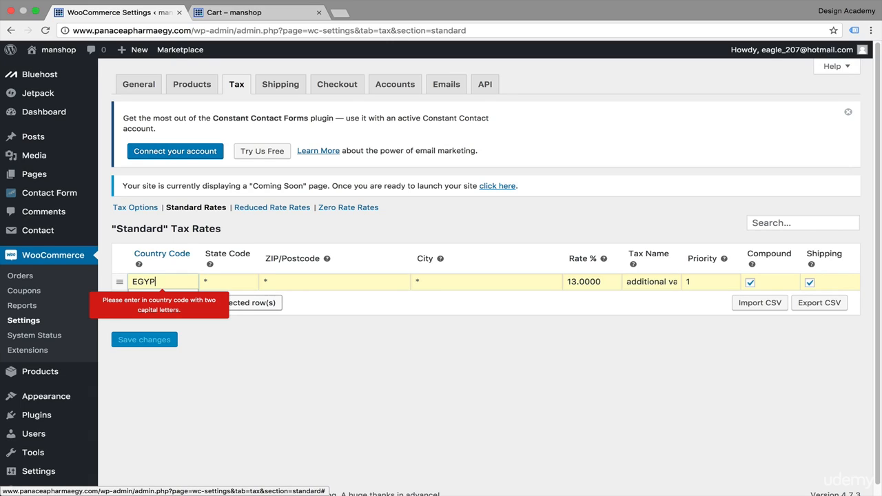
{"action": "key", "text": "BackSpace"}
{"action": "key", "text": "BackSpace"}
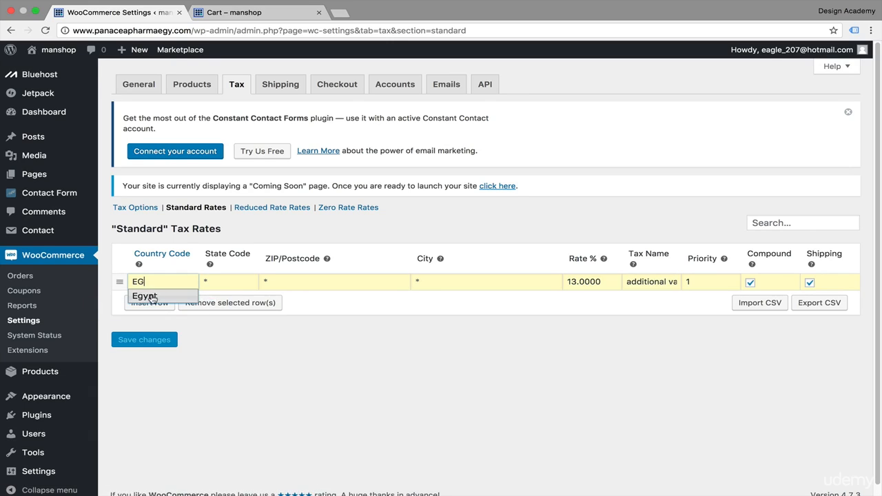
{"action": "left_click", "coordinate": [150, 296]}
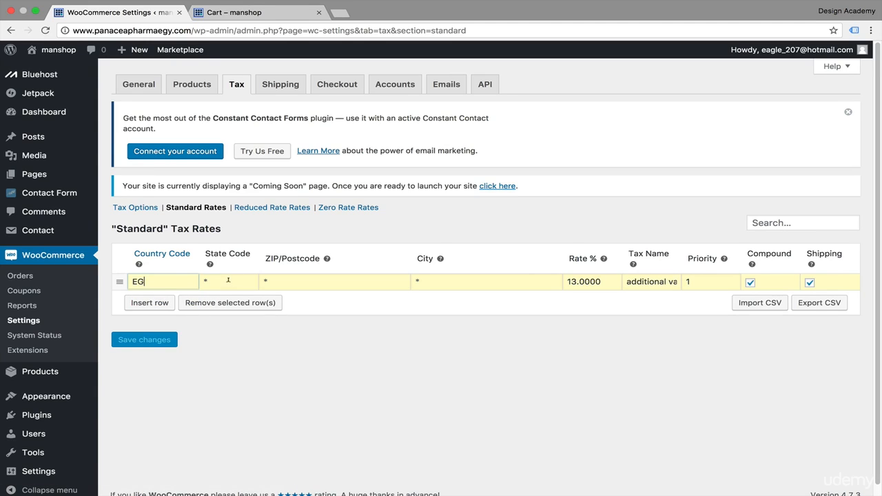
{"action": "mouse_move", "coordinate": [210, 264]}
{"action": "left_click_drag", "start_coordinate": [627, 281], "coordinate": [689, 277]}
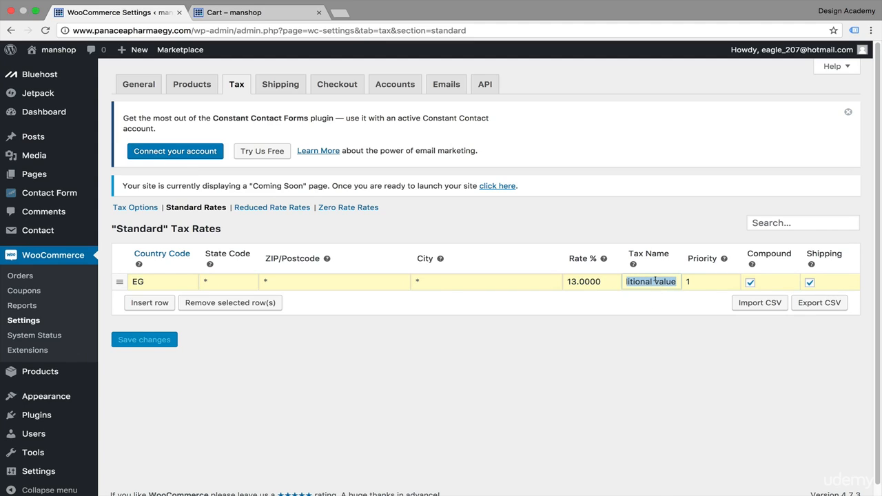
Switch to the store's cart page and check how the total shows the included tax and its tax name.
{"action": "left_click", "coordinate": [662, 282]}
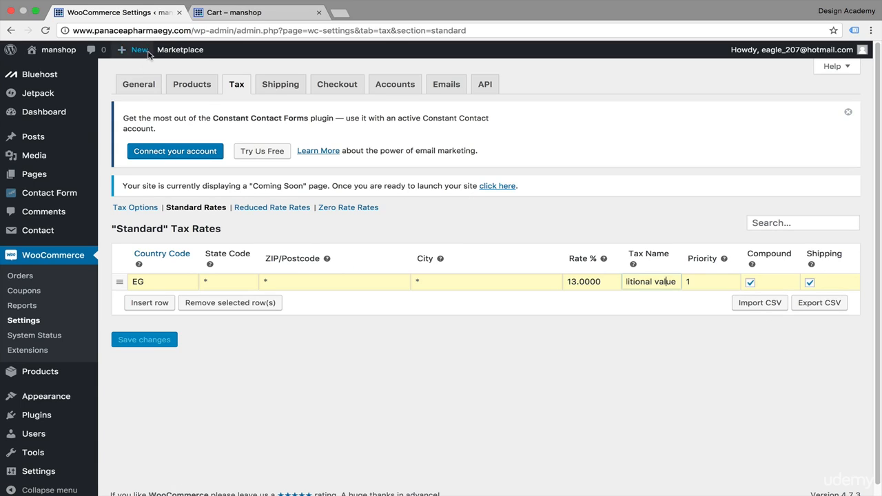
{"action": "left_click", "coordinate": [258, 13]}
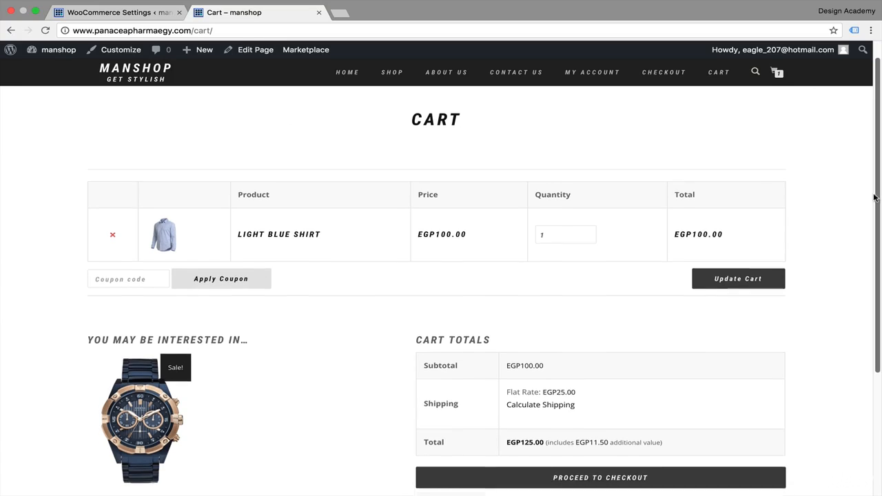
{"action": "scroll", "coordinate": [874, 198], "scroll_direction": "down", "scroll_amount": 2}
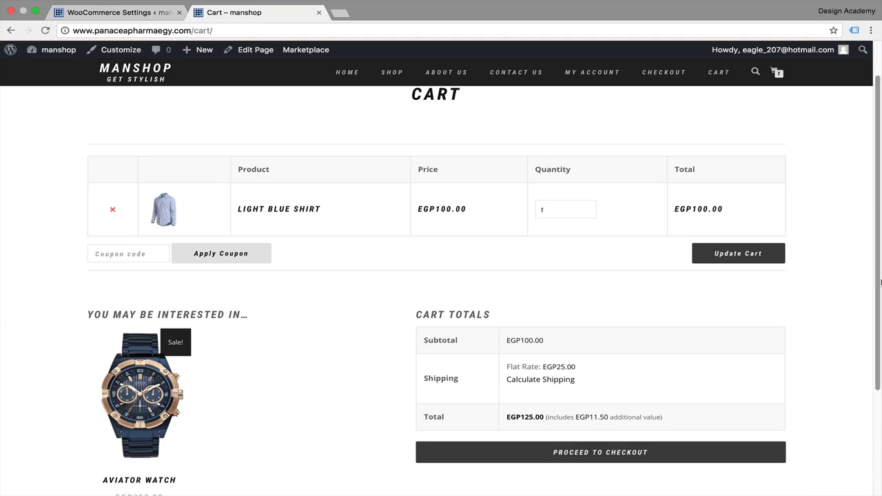
{"action": "scroll", "coordinate": [731, 328], "scroll_direction": "down", "scroll_amount": 5}
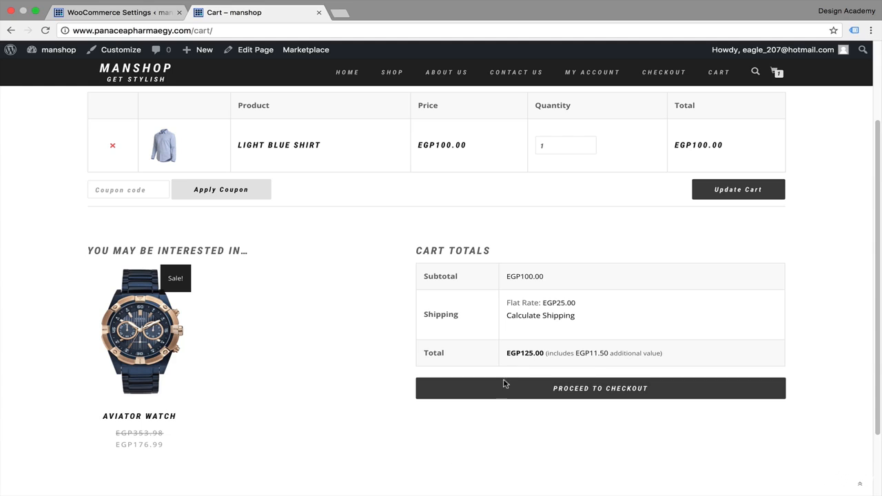
In the Tax Options, set Prices Entered With Tax to "No, I will enter prices exclusive of tax" and save.
{"action": "left_click", "coordinate": [144, 14]}
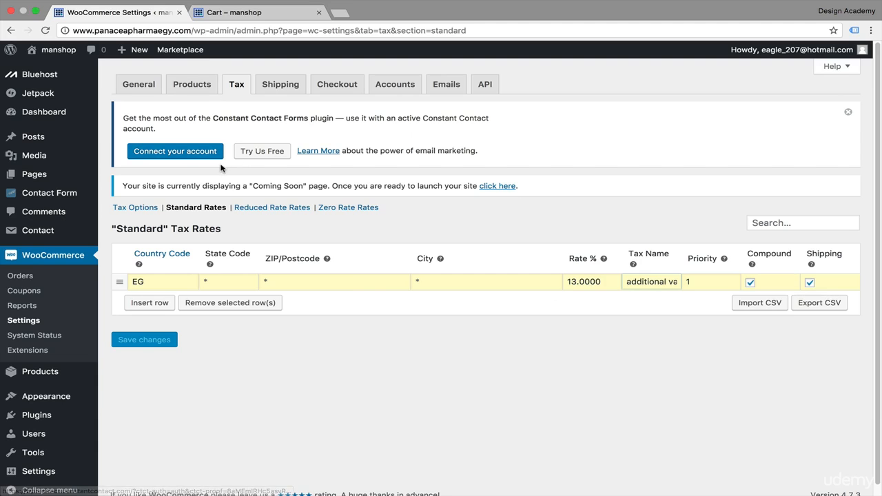
{"action": "left_click", "coordinate": [141, 208]}
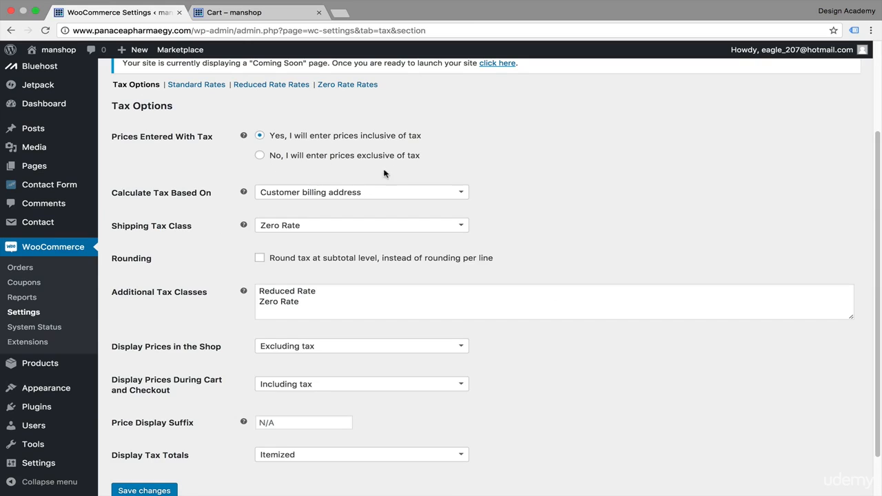
{"action": "left_click", "coordinate": [260, 155]}
{"action": "left_click_drag", "start_coordinate": [878, 219], "coordinate": [872, 258]}
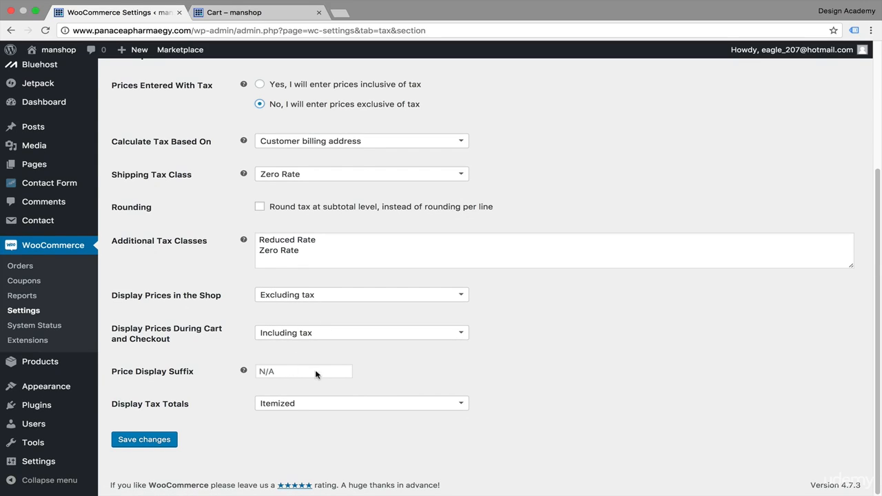
{"action": "left_click", "coordinate": [148, 441]}
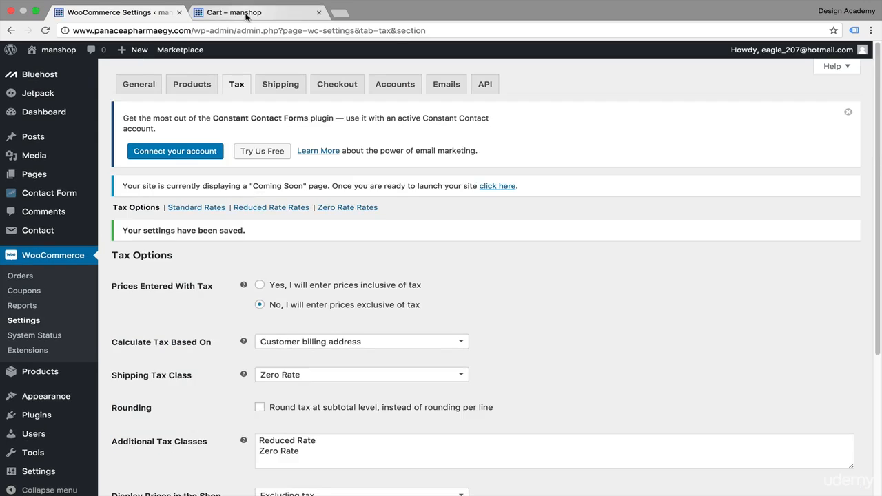
Add a light blue shirt from the storefront's shop to the cart, and update its cart quantity to 1.
{"action": "left_click", "coordinate": [246, 15]}
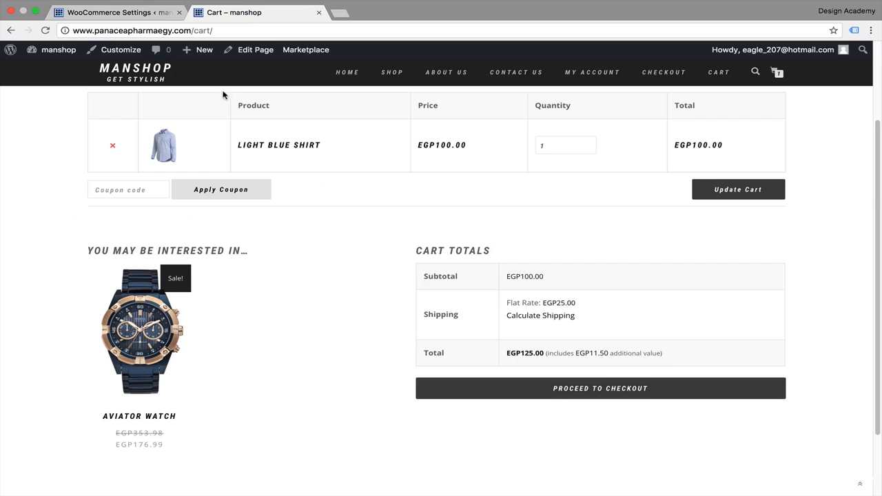
{"action": "scroll", "coordinate": [869, 153], "scroll_direction": "up", "scroll_amount": 2}
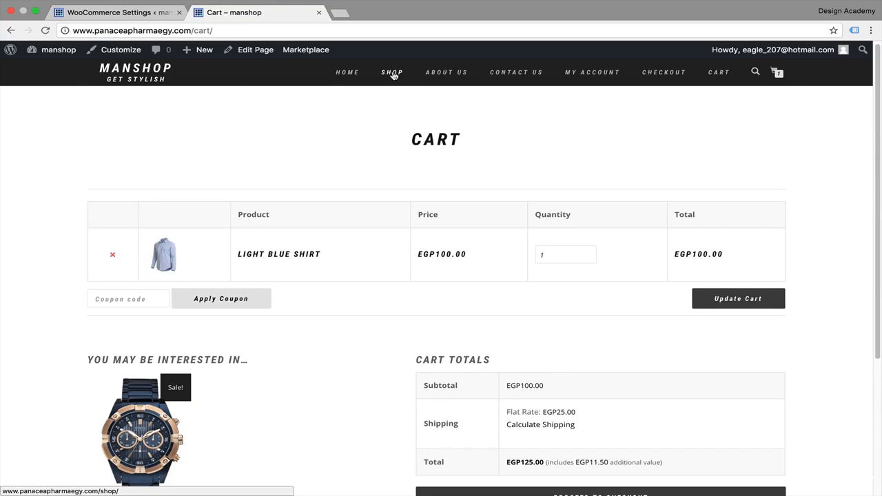
{"action": "left_click", "coordinate": [392, 73]}
{"action": "left_click", "coordinate": [763, 300]}
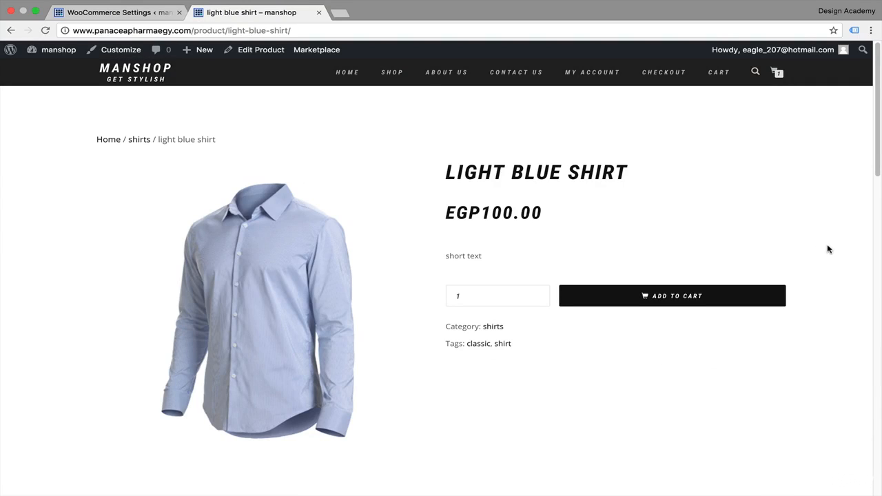
{"action": "scroll", "coordinate": [877, 172], "scroll_direction": "down", "scroll_amount": 1}
{"action": "scroll", "coordinate": [862, 172], "scroll_direction": "down", "scroll_amount": 1}
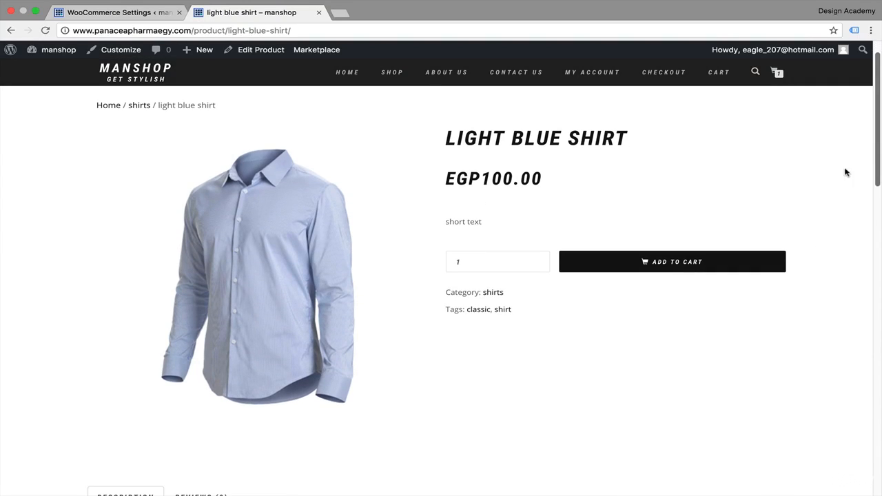
{"action": "left_click", "coordinate": [693, 263]}
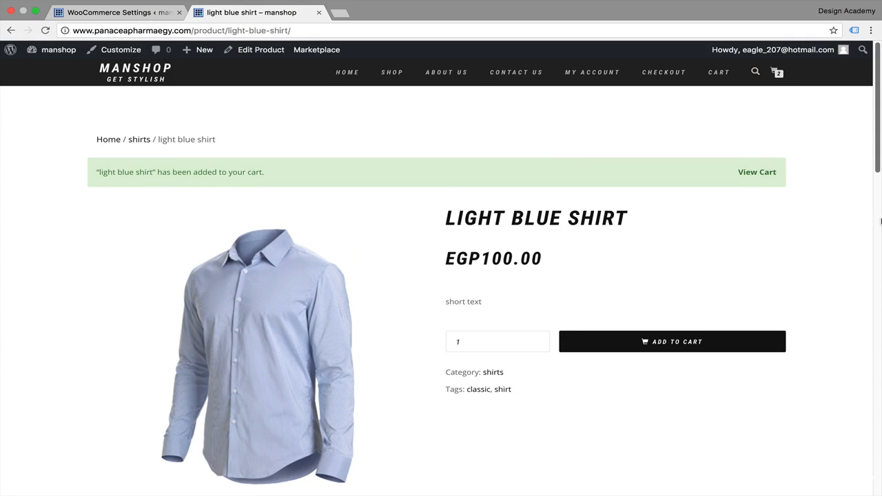
{"action": "left_click", "coordinate": [757, 172]}
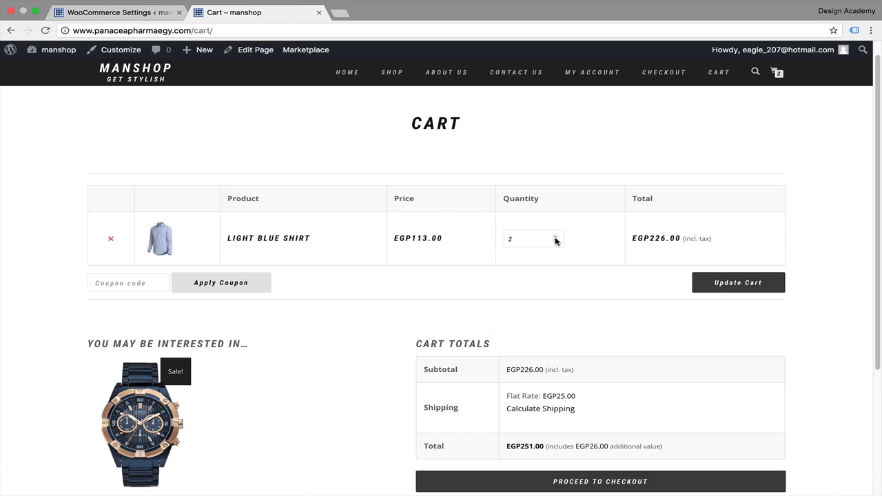
{"action": "left_click", "coordinate": [714, 286]}
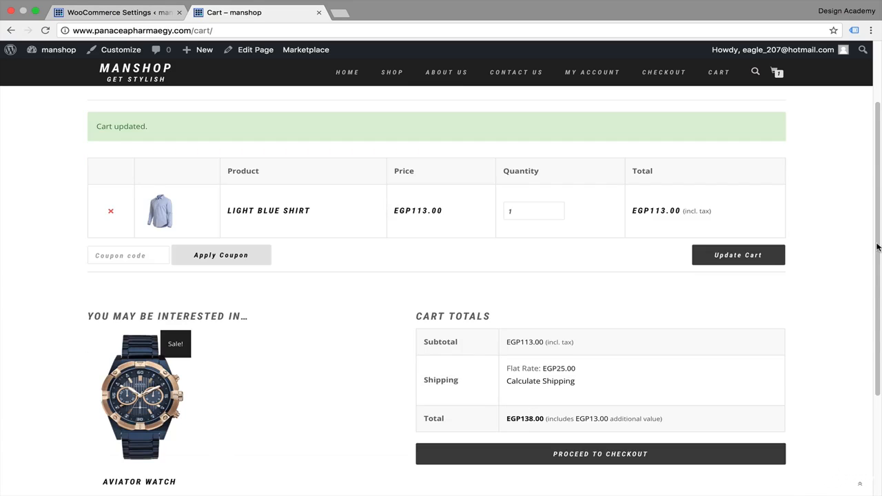
Update the cart with 5 light blue shirts and choose Free Shipping for the order.
{"action": "scroll", "coordinate": [699, 262], "scroll_direction": "down", "scroll_amount": 3}
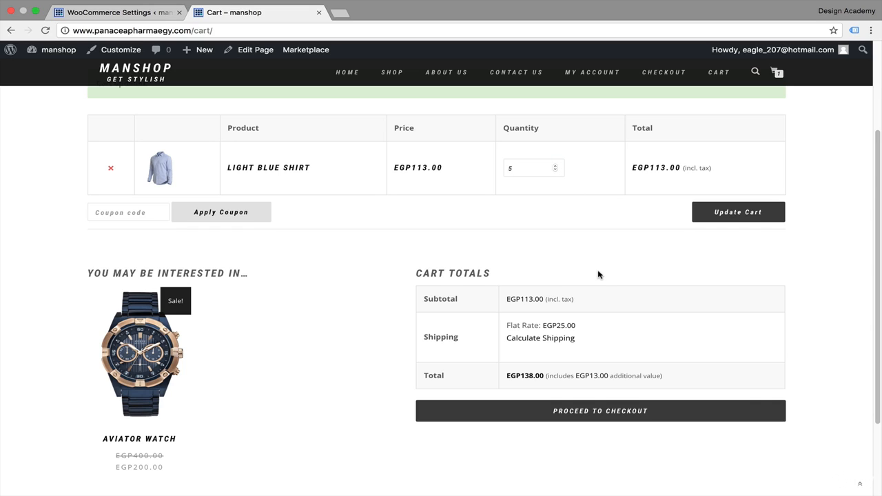
{"action": "left_click", "coordinate": [749, 221]}
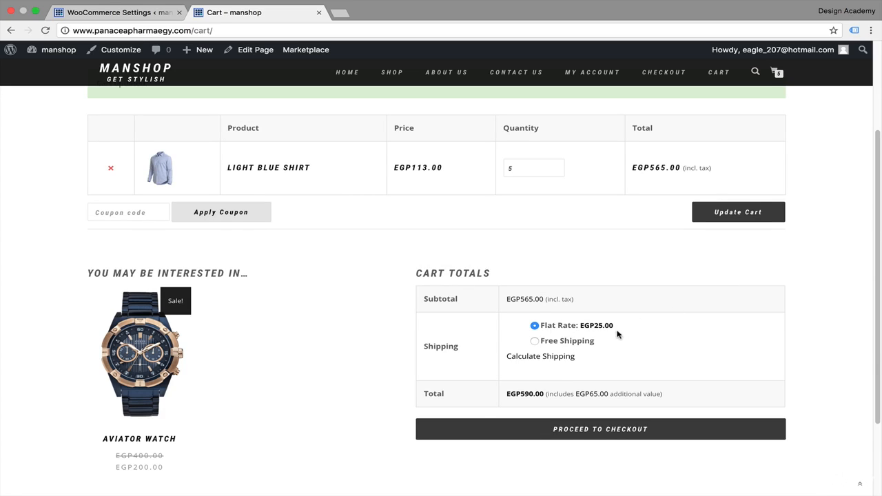
{"action": "left_click", "coordinate": [536, 341]}
Return to the store settings and examine the Checkout options: coupons, guest and secure checkout, checkout pages, endpoints and payment gateways.
{"action": "left_click", "coordinate": [121, 14]}
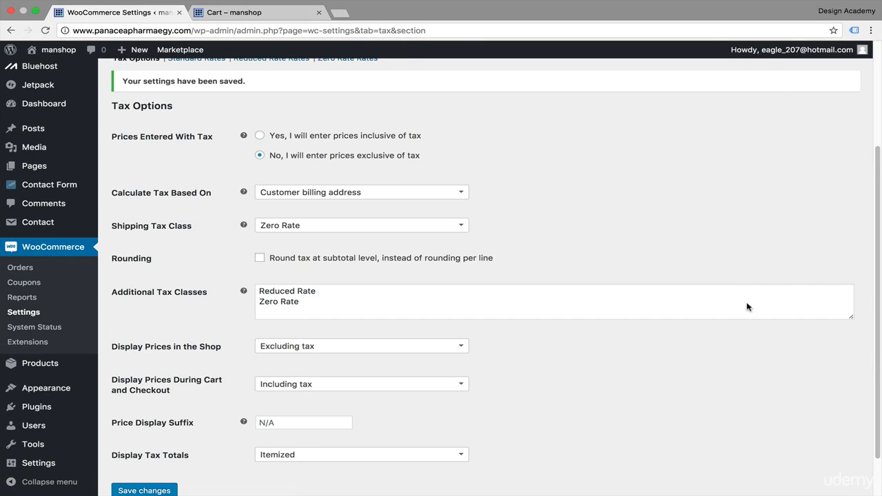
{"action": "scroll", "coordinate": [879, 266], "scroll_direction": "down", "scroll_amount": 1}
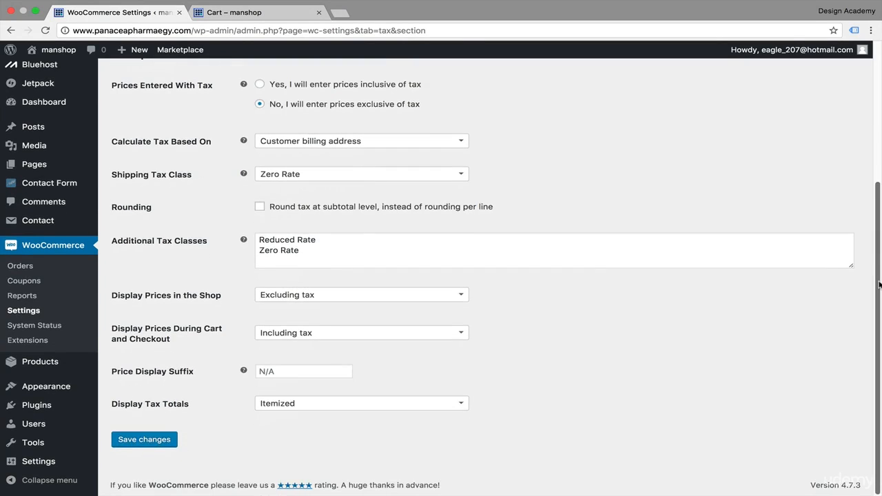
{"action": "scroll", "coordinate": [669, 246], "scroll_direction": "up", "scroll_amount": 4}
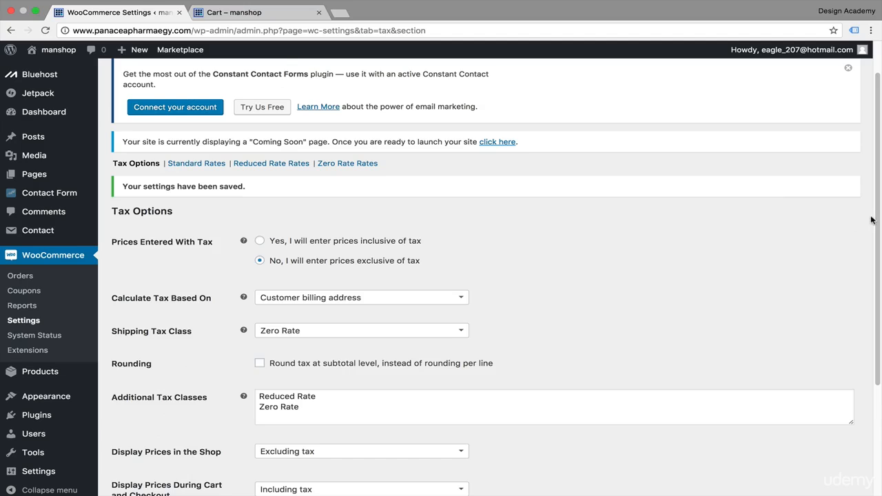
{"action": "scroll", "coordinate": [874, 221], "scroll_direction": "up", "scroll_amount": 2}
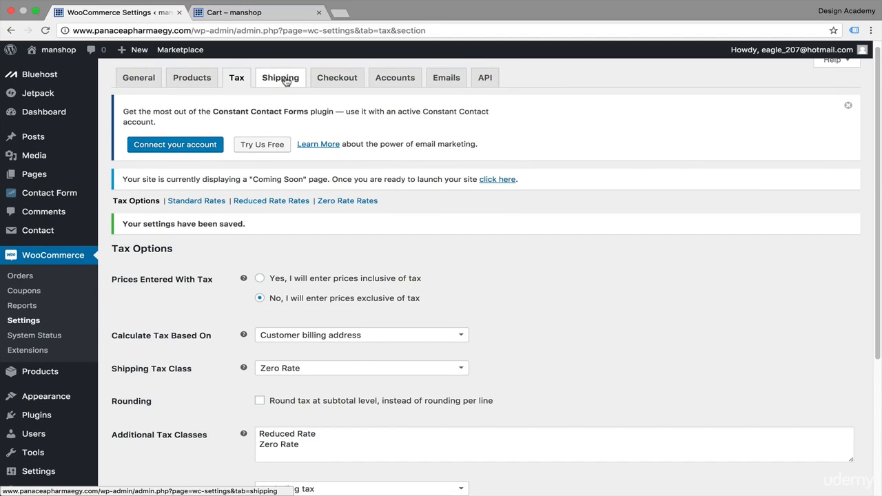
{"action": "left_click", "coordinate": [337, 77]}
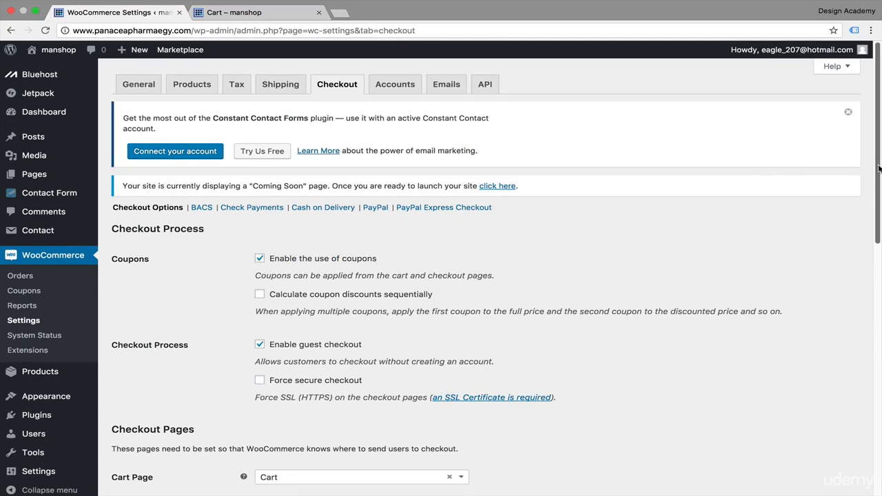
{"action": "scroll", "coordinate": [879, 169], "scroll_direction": "down", "scroll_amount": 3}
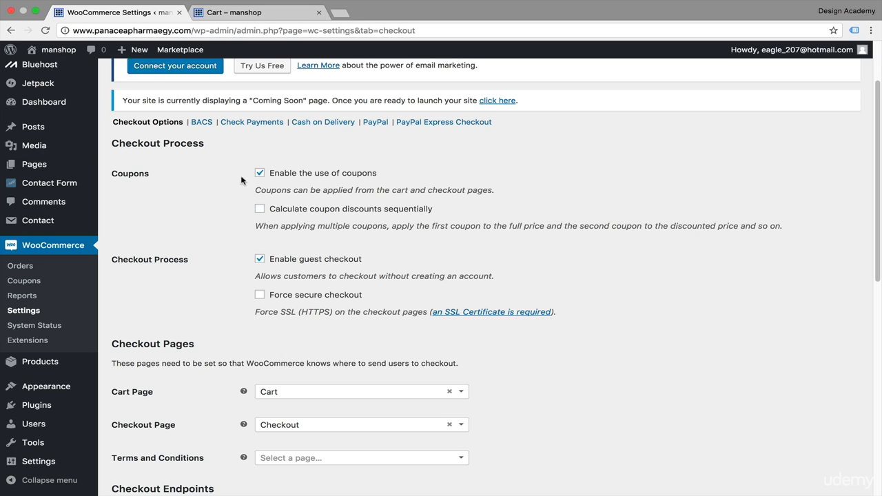
{"action": "scroll", "coordinate": [324, 185], "scroll_direction": "down", "scroll_amount": 1}
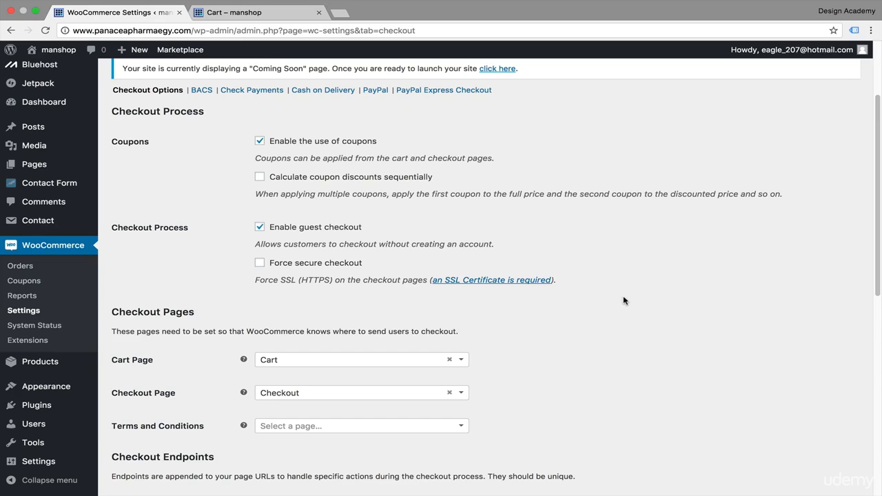
{"action": "scroll", "coordinate": [624, 301], "scroll_direction": "down", "scroll_amount": 1}
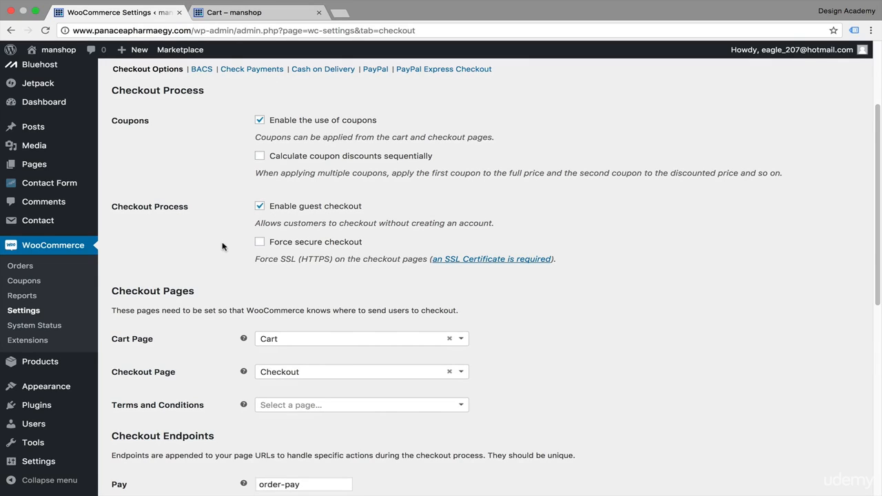
{"action": "scroll", "coordinate": [336, 235], "scroll_direction": "down", "scroll_amount": 2}
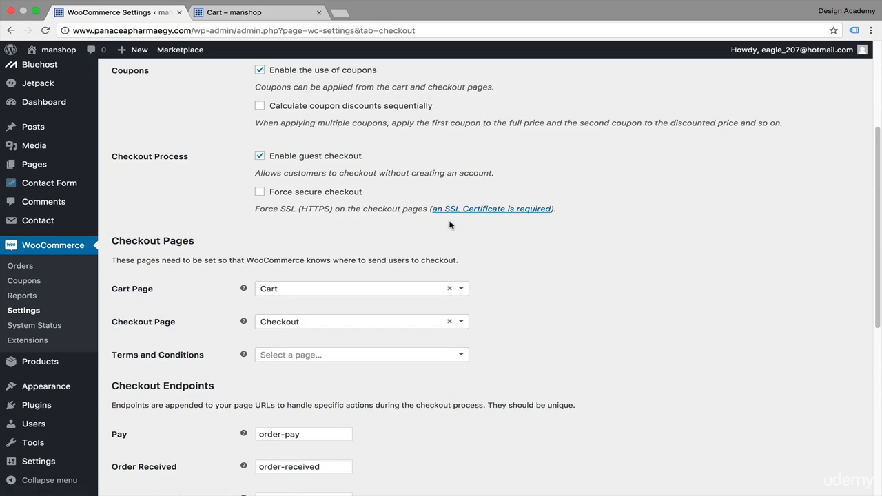
{"action": "scroll", "coordinate": [530, 219], "scroll_direction": "down", "scroll_amount": 1}
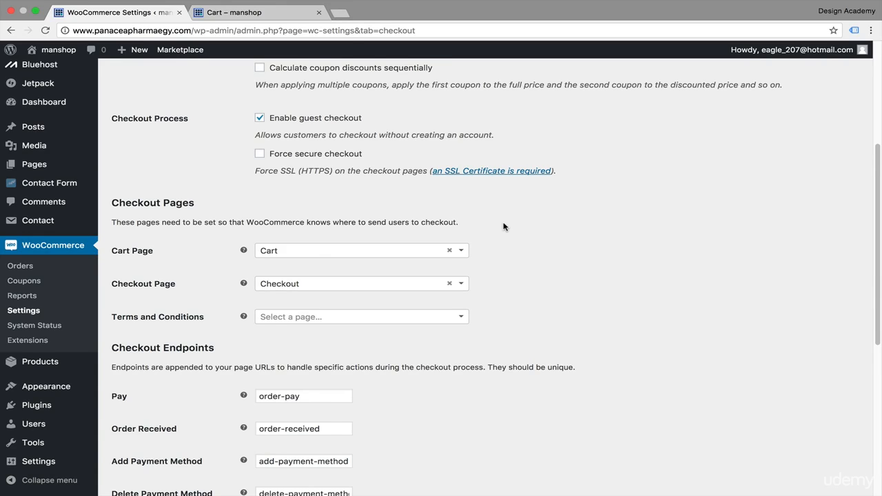
{"action": "scroll", "coordinate": [505, 227], "scroll_direction": "down", "scroll_amount": 2}
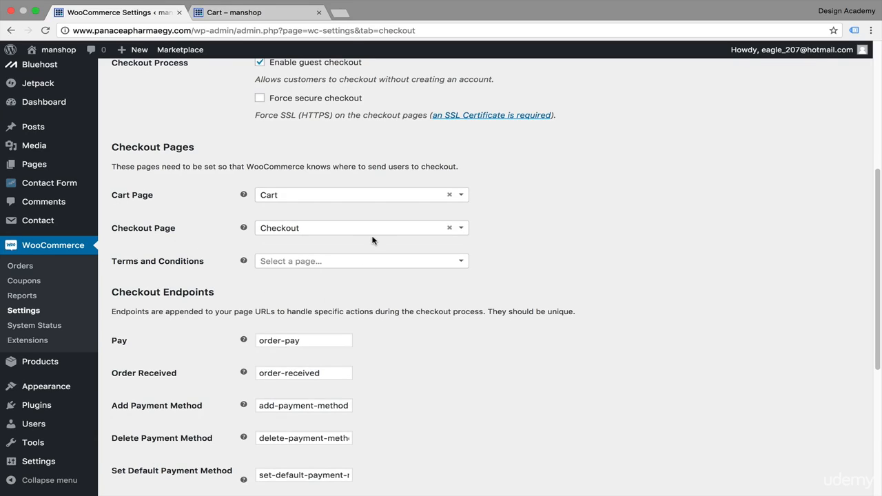
{"action": "scroll", "coordinate": [567, 270], "scroll_direction": "down", "scroll_amount": 5}
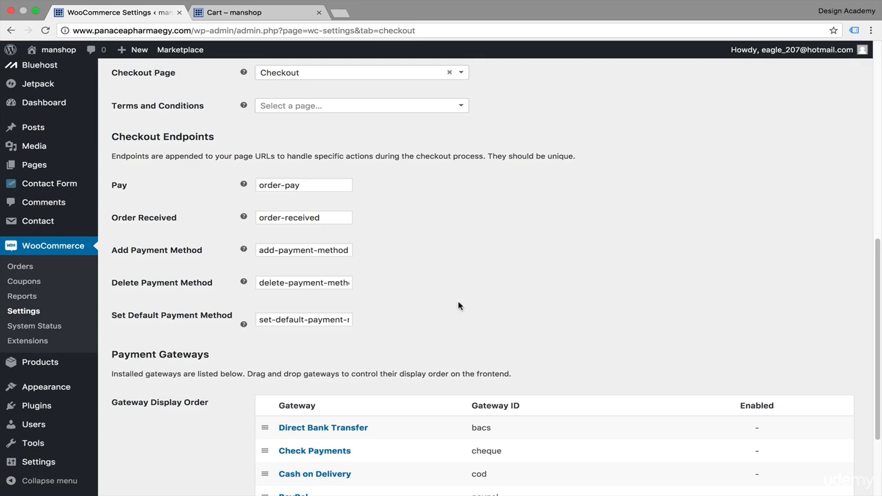
{"action": "scroll", "coordinate": [422, 357], "scroll_direction": "down", "scroll_amount": 4}
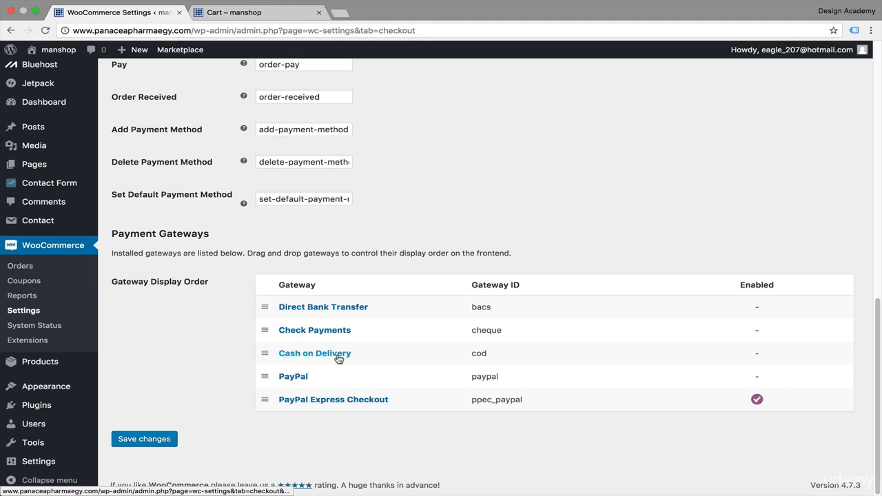
Examine the settings of the Direct Bank Transfer, PayPal and Cash on Delivery payment gateways.
{"action": "left_click", "coordinate": [350, 307]}
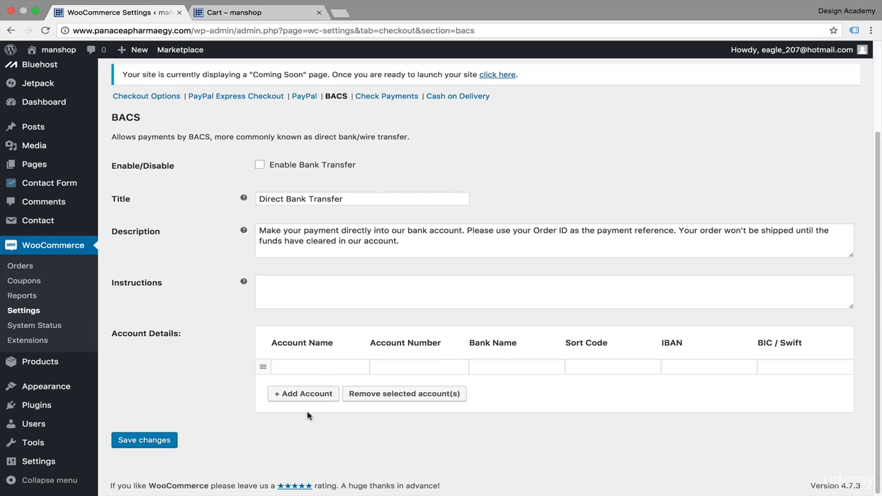
{"action": "scroll", "coordinate": [204, 441], "scroll_direction": "up", "scroll_amount": 1}
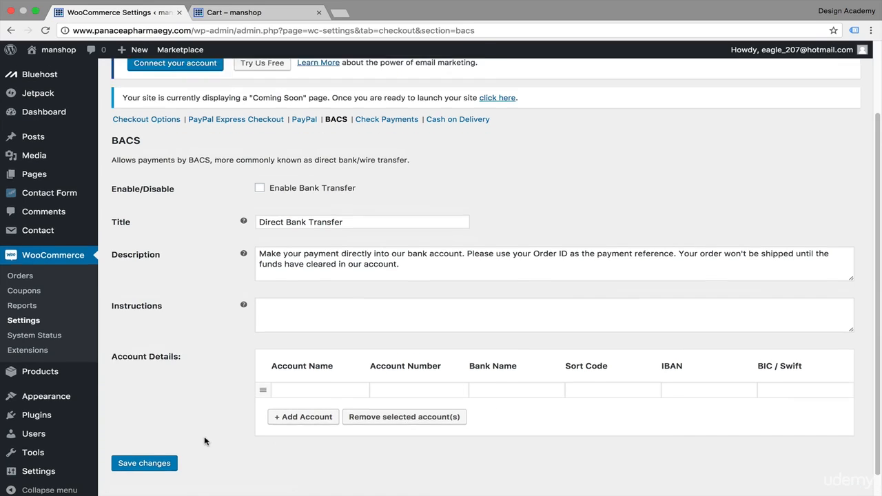
{"action": "scroll", "coordinate": [204, 441], "scroll_direction": "up", "scroll_amount": 2}
{"action": "scroll", "coordinate": [255, 181], "scroll_direction": "up", "scroll_amount": 2}
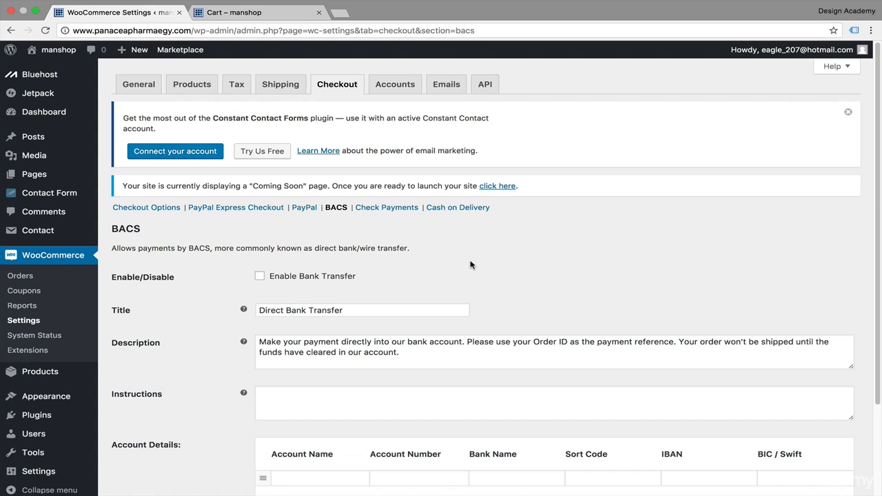
{"action": "left_click", "coordinate": [307, 209]}
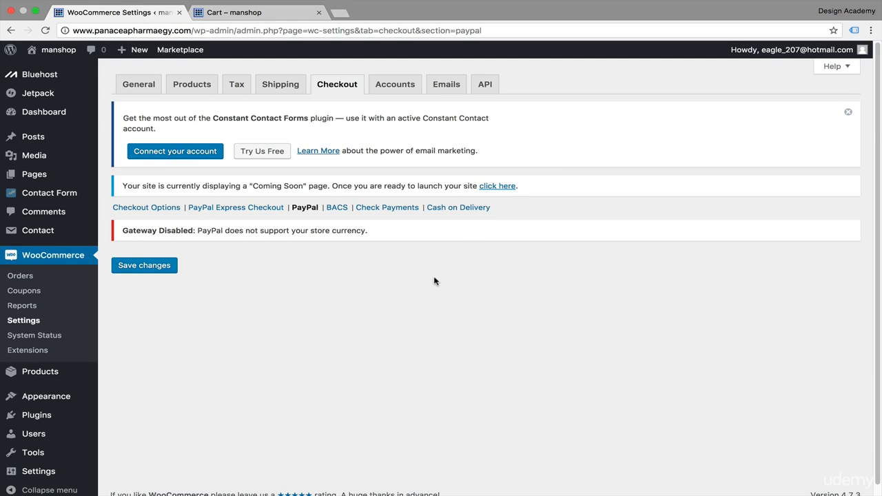
{"action": "left_click", "coordinate": [445, 209]}
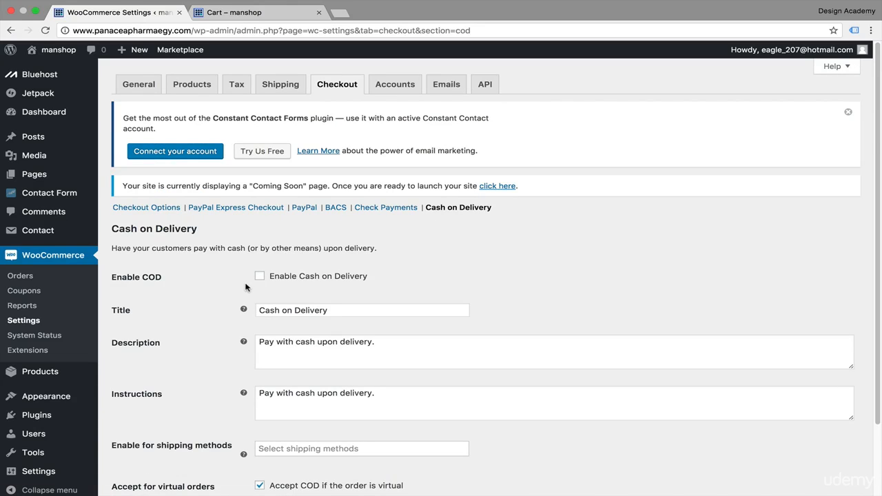
Check which shipping methods Cash on Delivery can be enabled for.
{"action": "scroll", "coordinate": [442, 265], "scroll_direction": "down", "scroll_amount": 3}
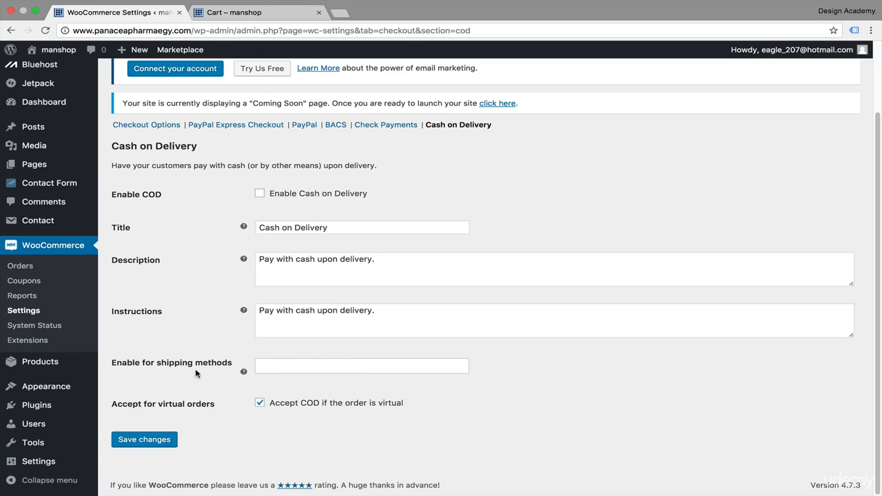
{"action": "left_click", "coordinate": [278, 364]}
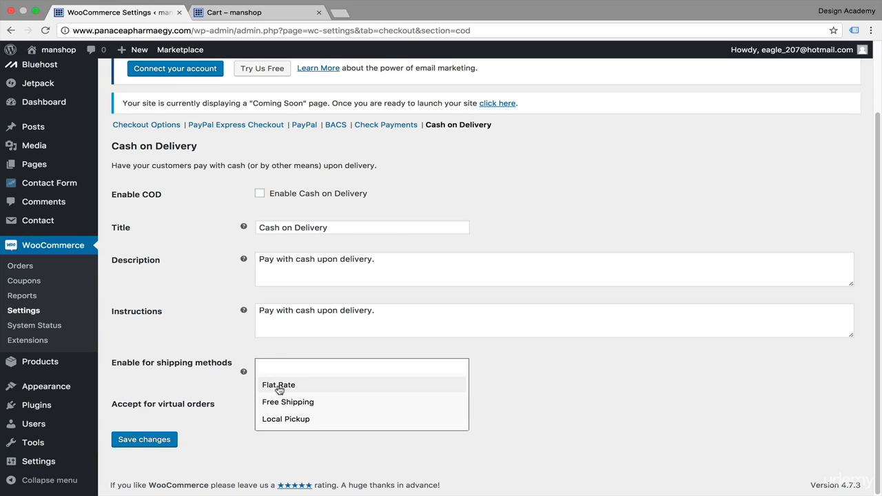
{"action": "scroll", "coordinate": [273, 411], "scroll_direction": "up", "scroll_amount": 3}
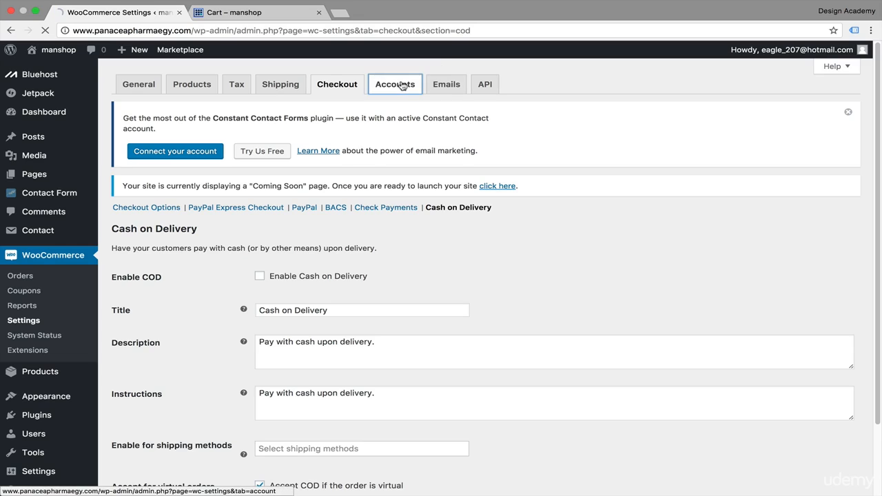
Examine the Accounts settings: the My Account page, registration, login and account creation options, and the account endpoints.
{"action": "left_click", "coordinate": [395, 84]}
{"action": "scroll", "coordinate": [529, 204], "scroll_direction": "down", "scroll_amount": 3}
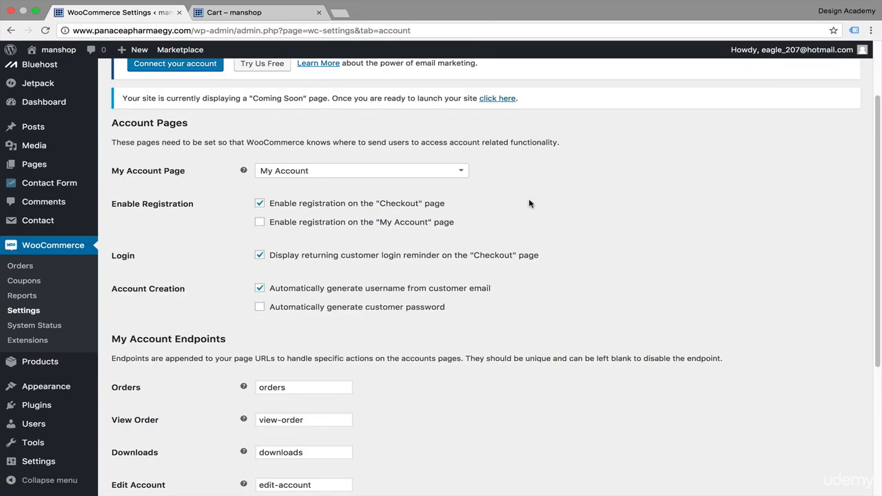
{"action": "left_click", "coordinate": [463, 173]}
{"action": "left_click", "coordinate": [572, 193]}
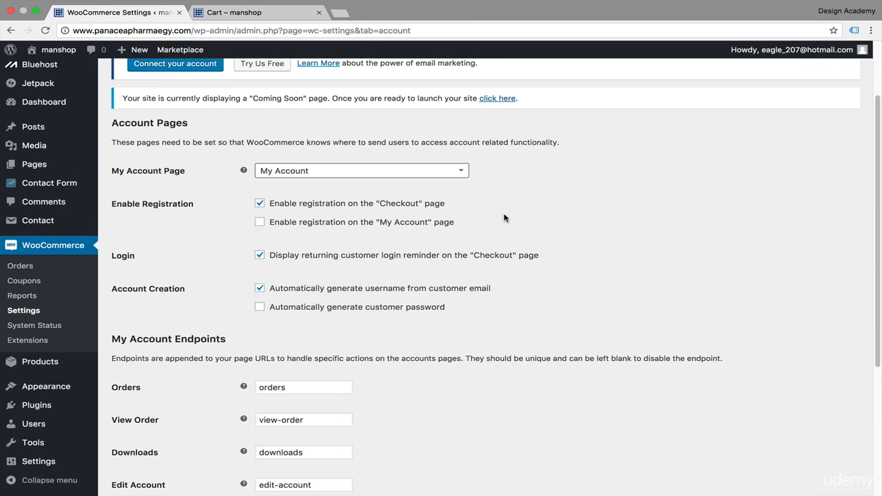
{"action": "scroll", "coordinate": [513, 218], "scroll_direction": "down", "scroll_amount": 1}
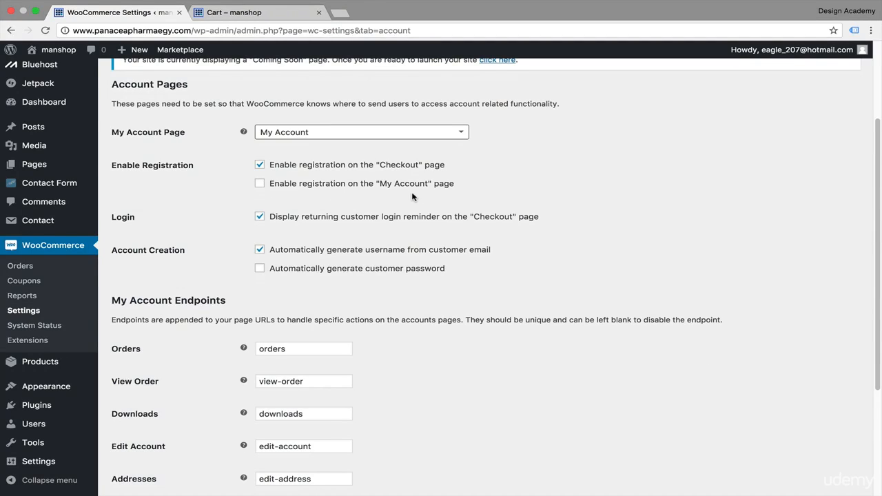
{"action": "scroll", "coordinate": [579, 203], "scroll_direction": "down", "scroll_amount": 5}
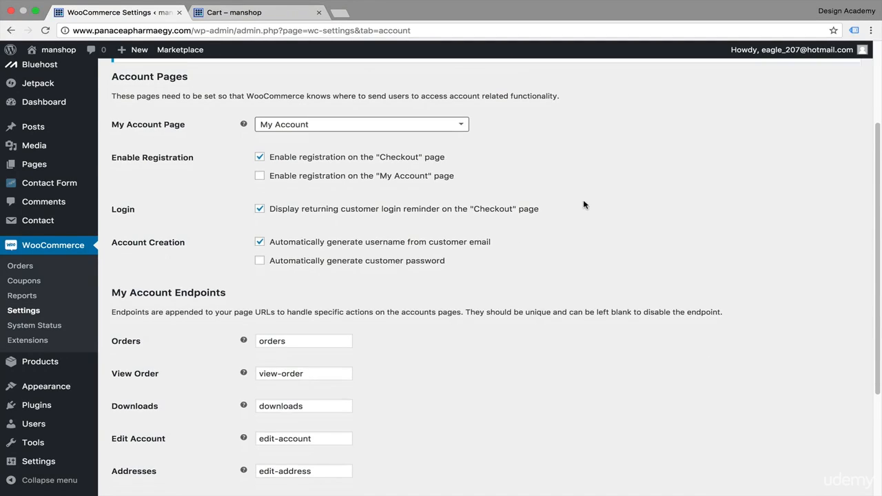
{"action": "scroll", "coordinate": [490, 265], "scroll_direction": "up", "scroll_amount": 8}
{"action": "scroll", "coordinate": [489, 264], "scroll_direction": "down", "scroll_amount": 4}
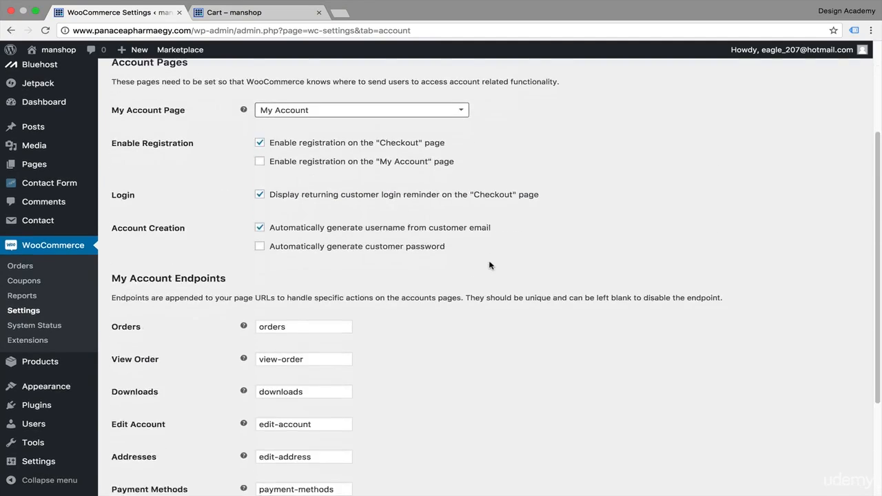
{"action": "scroll", "coordinate": [488, 262], "scroll_direction": "up", "scroll_amount": 5}
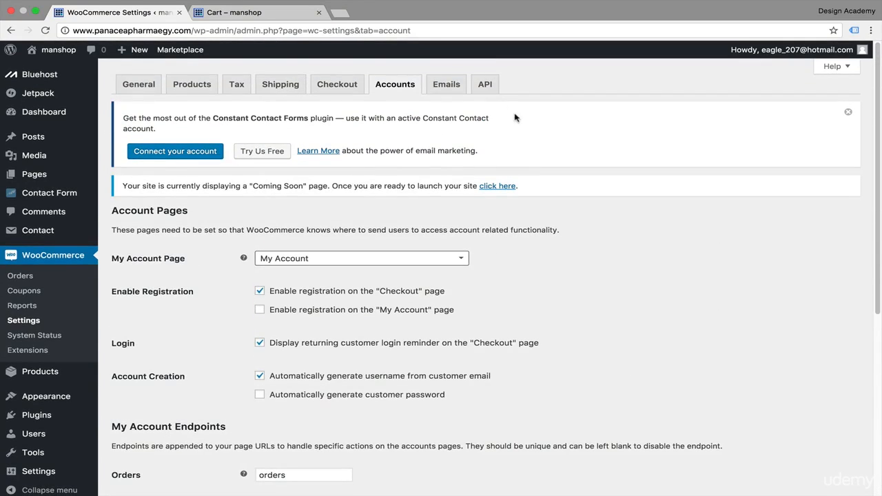
Review the store's email notifications and the New order email's recipient, subject, heading and type, and return to the notification list.
{"action": "left_click", "coordinate": [446, 84]}
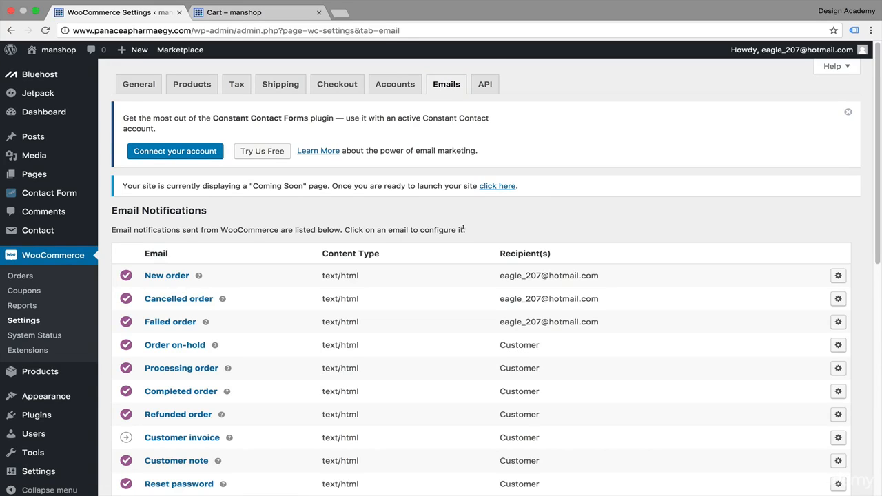
{"action": "scroll", "coordinate": [463, 229], "scroll_direction": "down", "scroll_amount": 2}
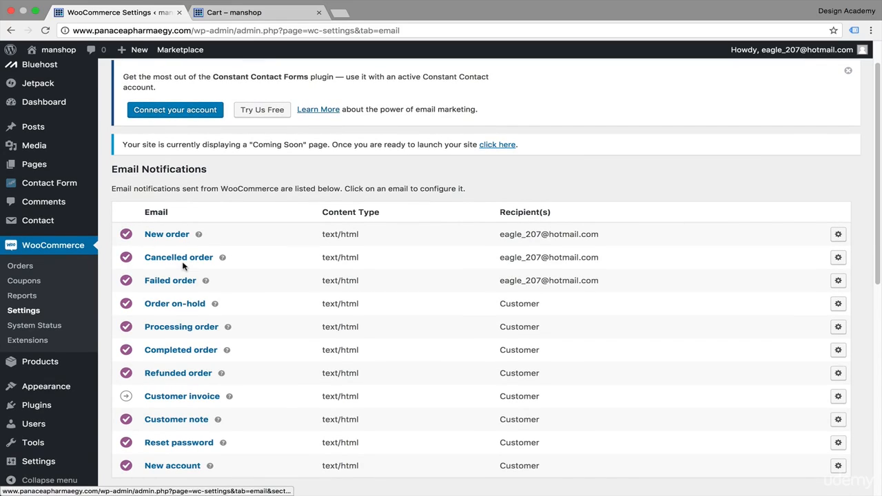
{"action": "scroll", "coordinate": [211, 270], "scroll_direction": "down", "scroll_amount": 2}
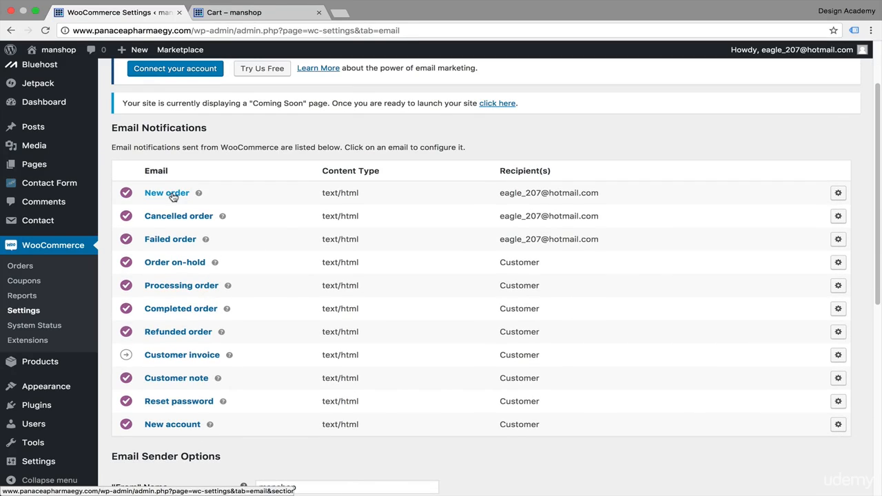
{"action": "left_click", "coordinate": [173, 196]}
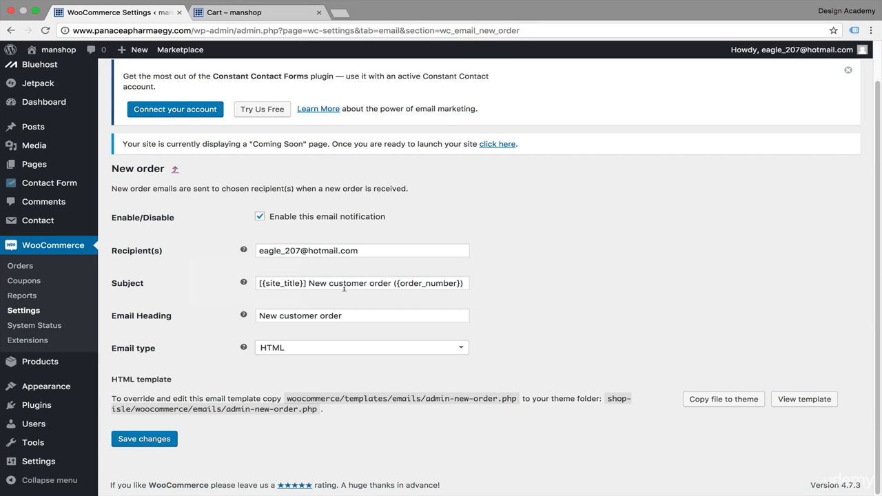
{"action": "left_click_drag", "start_coordinate": [308, 282], "coordinate": [368, 283]}
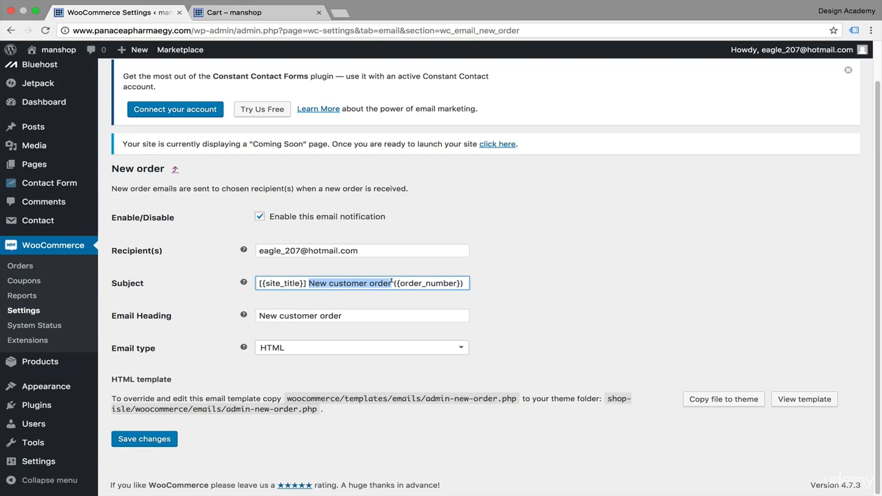
{"action": "left_click", "coordinate": [204, 331]}
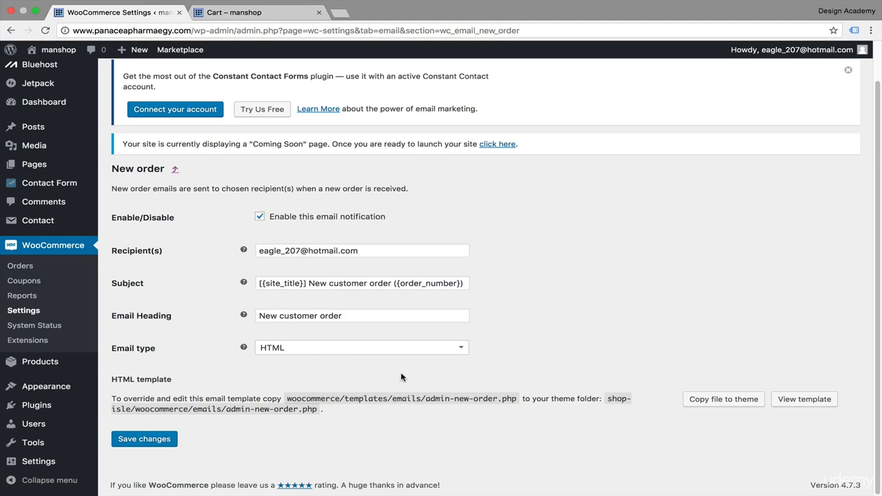
{"action": "scroll", "coordinate": [404, 376], "scroll_direction": "up", "scroll_amount": 2}
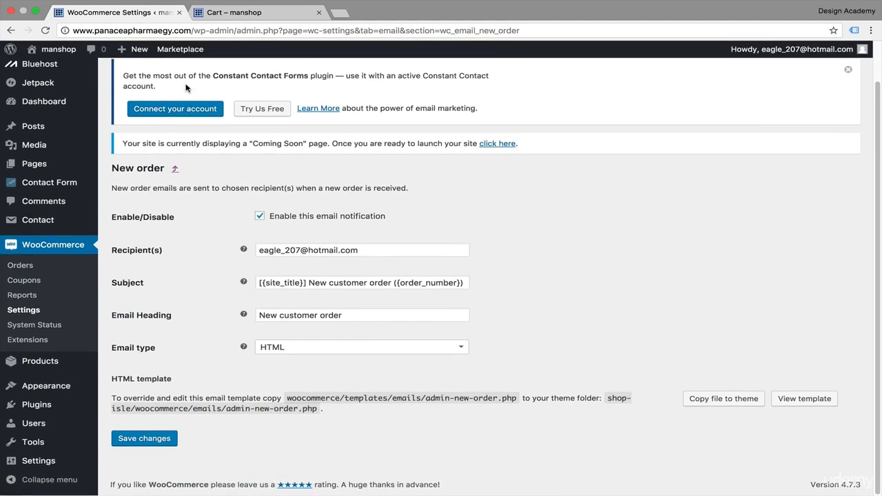
{"action": "left_click", "coordinate": [11, 30]}
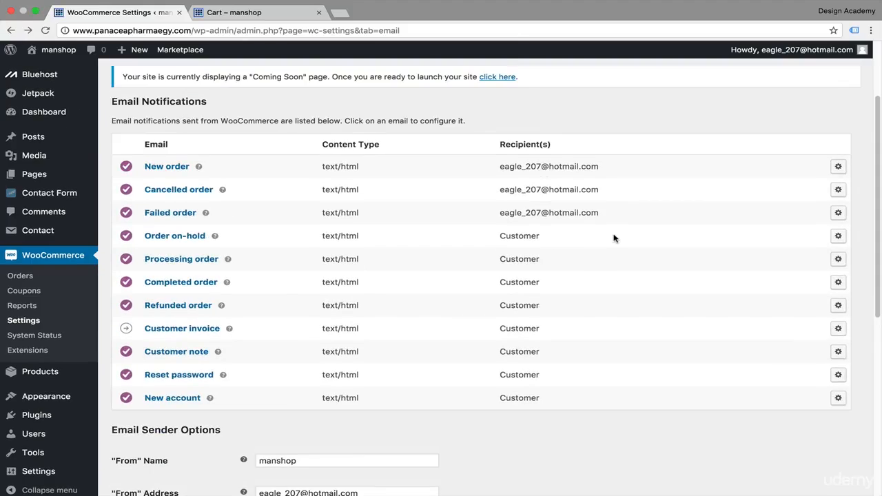
{"action": "scroll", "coordinate": [614, 238], "scroll_direction": "down", "scroll_amount": 10}
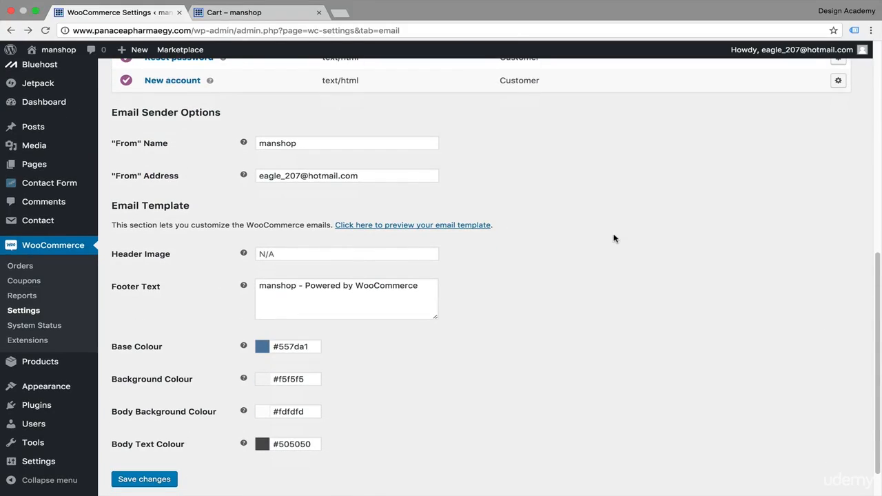
{"action": "scroll", "coordinate": [614, 237], "scroll_direction": "down", "scroll_amount": 1}
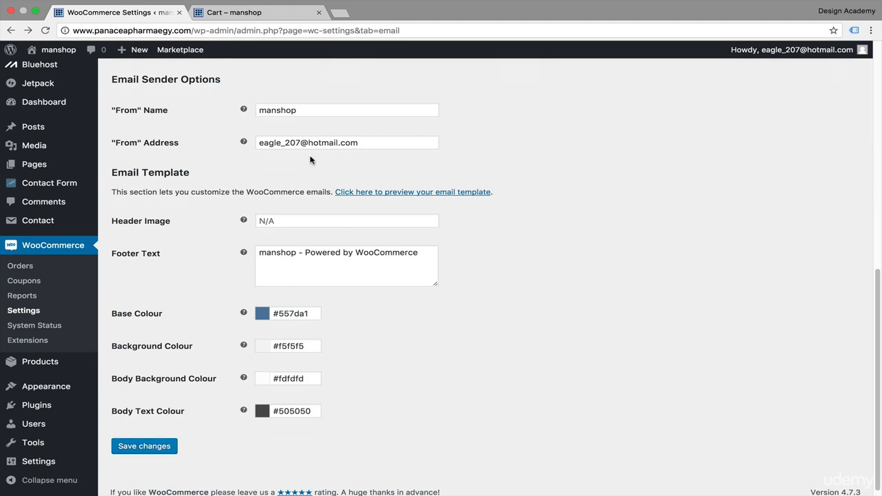
{"action": "scroll", "coordinate": [240, 178], "scroll_direction": "down", "scroll_amount": 1}
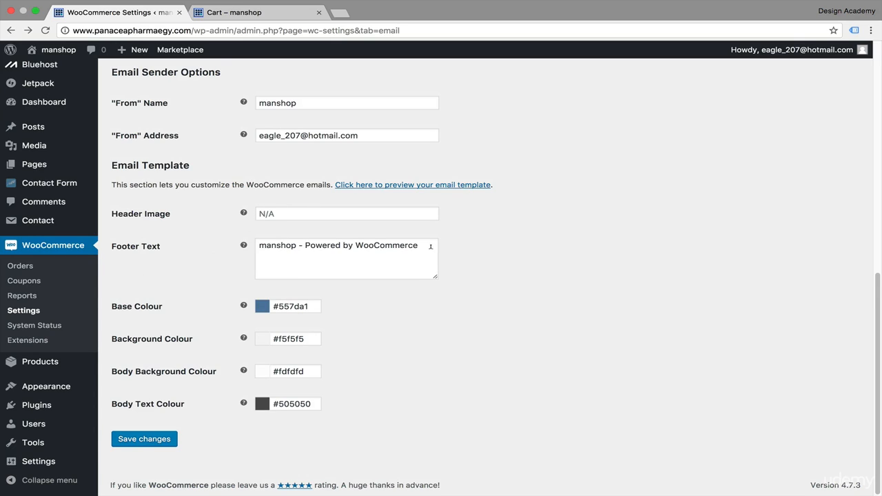
{"action": "left_click_drag", "start_coordinate": [431, 246], "coordinate": [297, 242]}
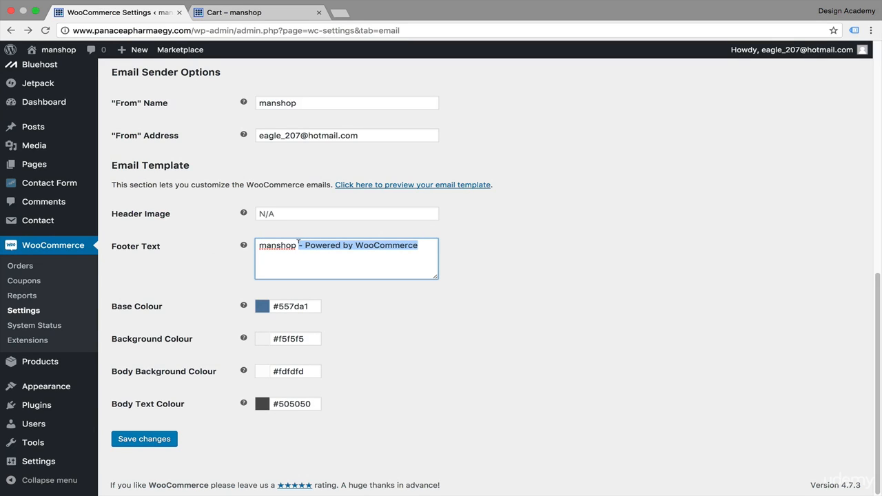
{"action": "key", "text": "BackSpace"}
{"action": "type", "text": ".com"}
{"action": "key", "text": "super+Left"}
{"action": "type", "text": "www."}
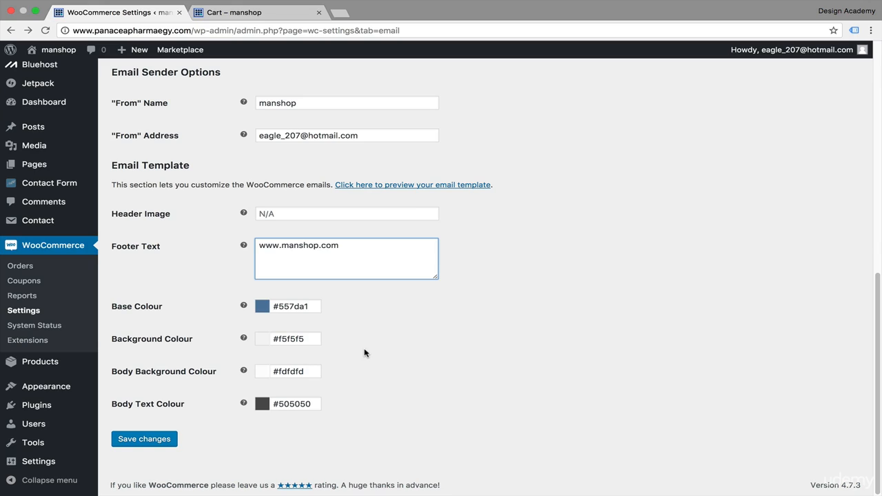
Preview the email template in a separate browser tab, and return to the email settings.
{"action": "left_click", "coordinate": [263, 310]}
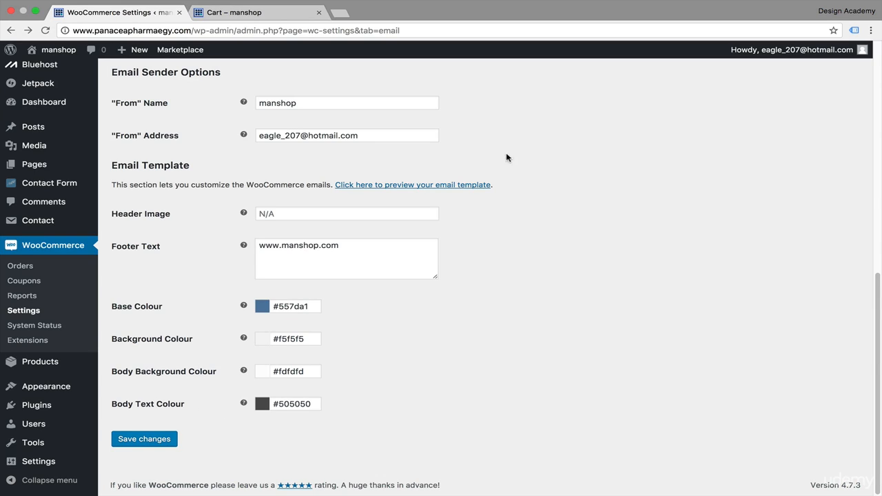
{"action": "right_click", "coordinate": [431, 190]}
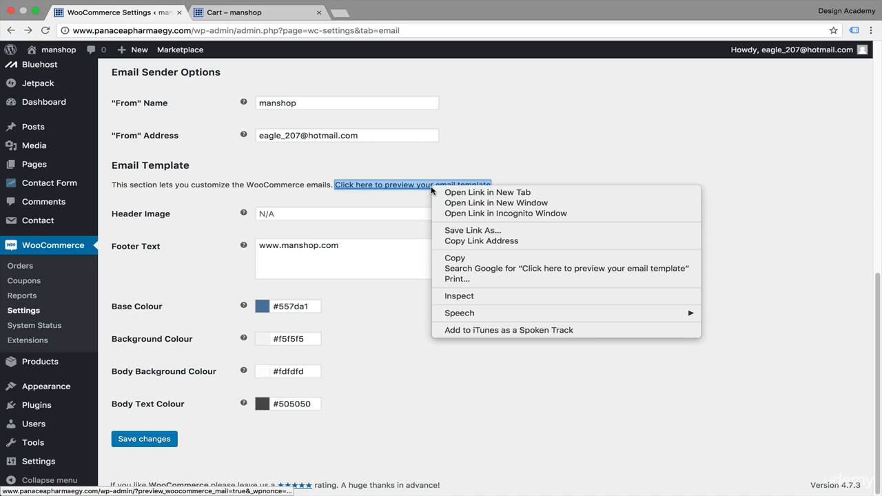
{"action": "left_click", "coordinate": [447, 192]}
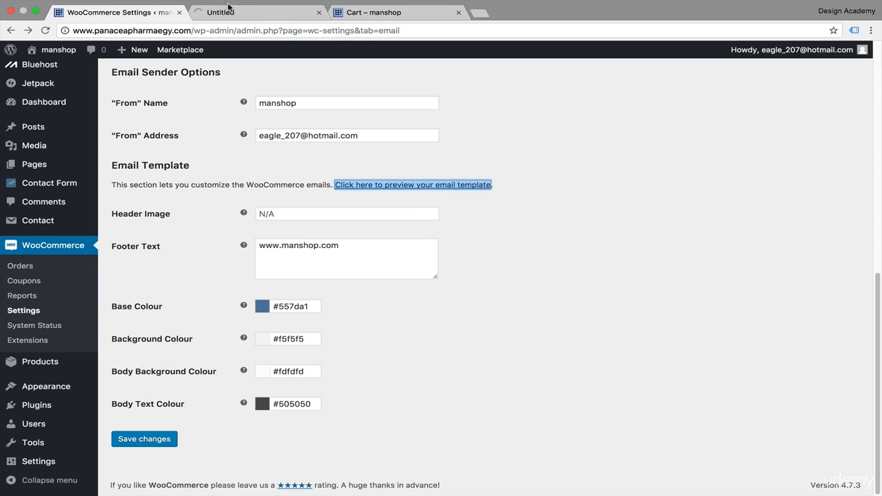
{"action": "left_click", "coordinate": [254, 19]}
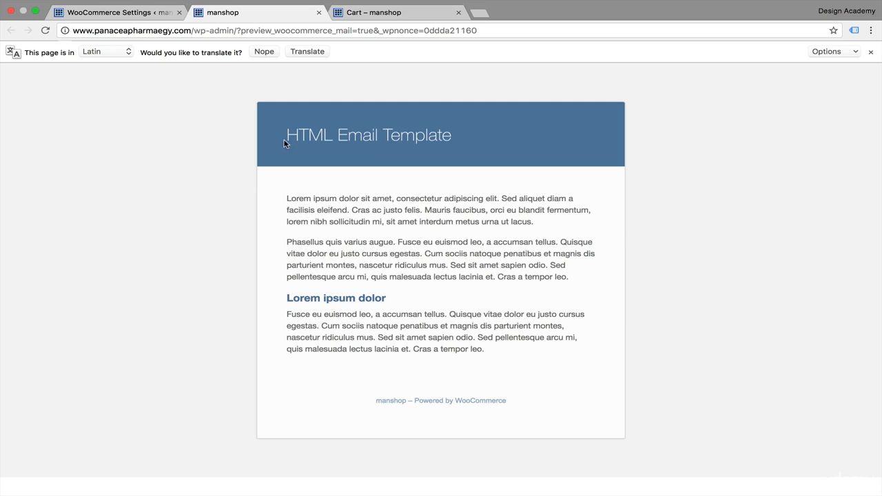
{"action": "left_click", "coordinate": [127, 13]}
Change the email template's base colour to the turquoise #36c5d2.
{"action": "left_click", "coordinate": [281, 304]}
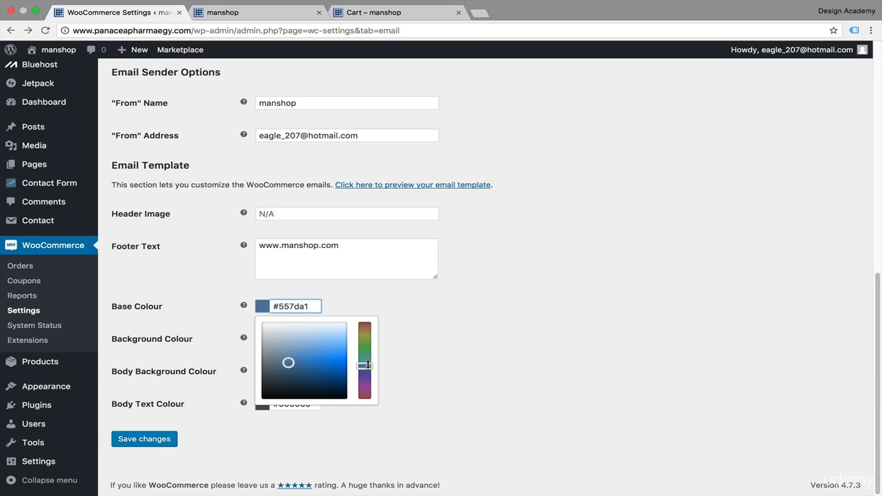
{"action": "mouse_move", "coordinate": [368, 365]}
{"action": "left_mouse_down"}
{"action": "mouse_move", "coordinate": [369, 338]}
{"action": "mouse_move", "coordinate": [372, 362]}
{"action": "left_mouse_up"}
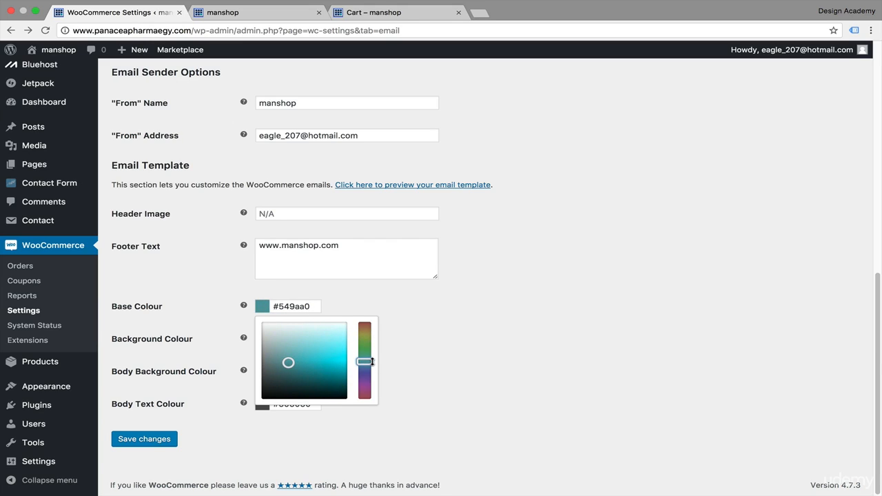
{"action": "mouse_move", "coordinate": [313, 362]}
{"action": "left_mouse_down"}
{"action": "mouse_move", "coordinate": [340, 362]}
{"action": "mouse_move", "coordinate": [305, 362]}
{"action": "mouse_move", "coordinate": [316, 359]}
{"action": "left_mouse_up"}
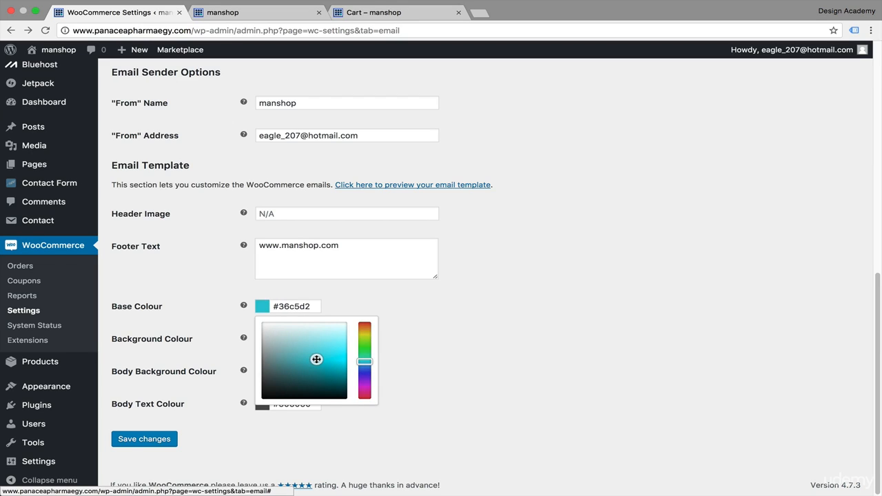
{"action": "left_click", "coordinate": [438, 322]}
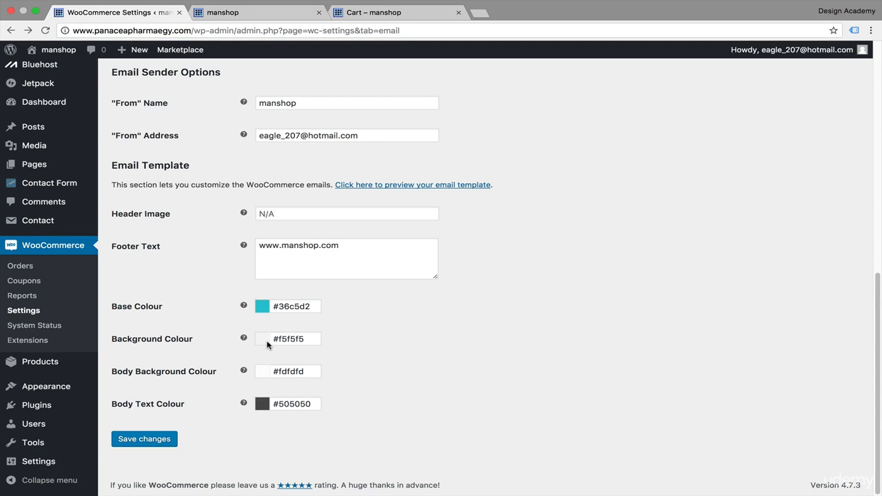
Switch to Photoshop and copy the hex code cfa101 of the golden foreground colour used in the website logo.
{"action": "left_click", "coordinate": [292, 338]}
{"action": "key", "text": "ctrl+Left"}
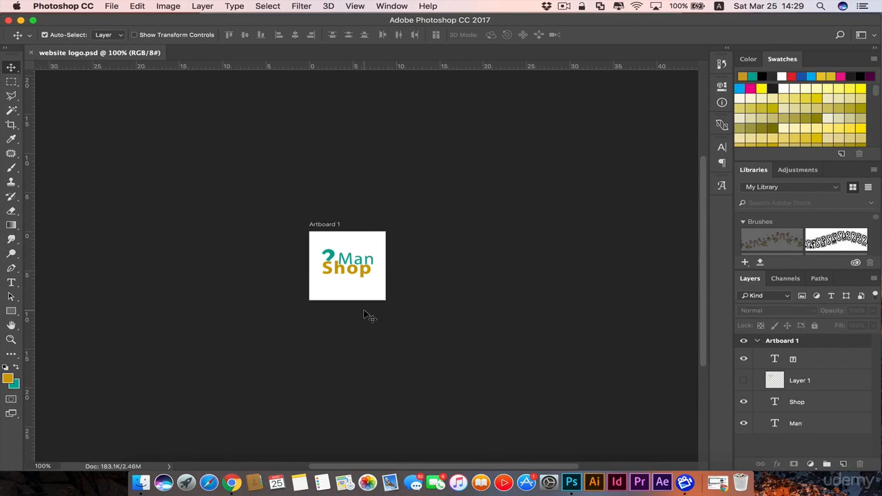
{"action": "left_click", "coordinate": [8, 379]}
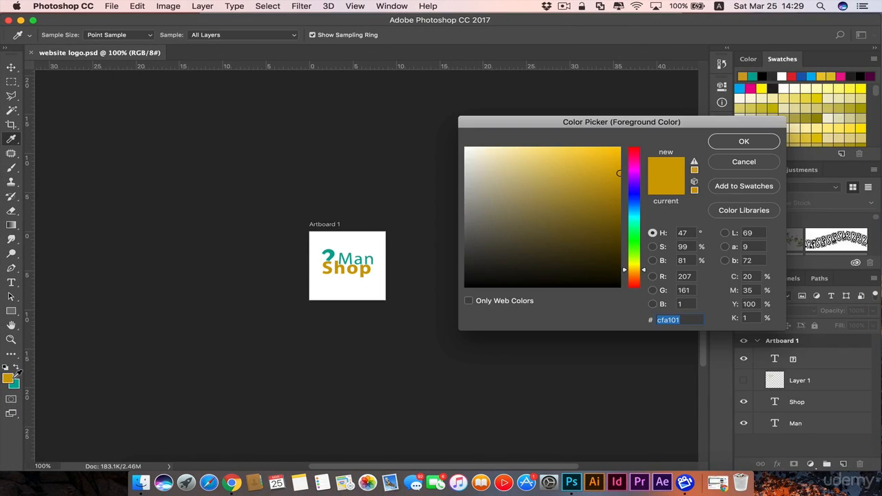
{"action": "right_click", "coordinate": [674, 315]}
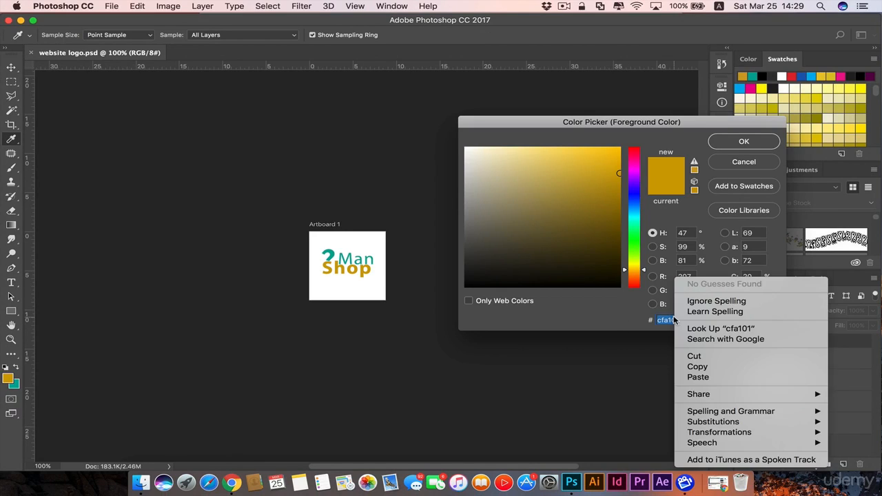
{"action": "left_click", "coordinate": [682, 366]}
{"action": "right_click", "coordinate": [672, 320]}
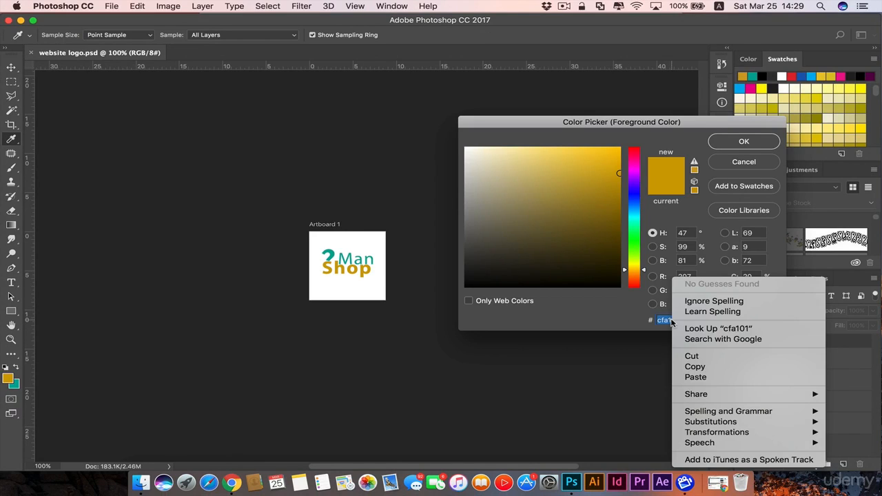
{"action": "left_click", "coordinate": [690, 366]}
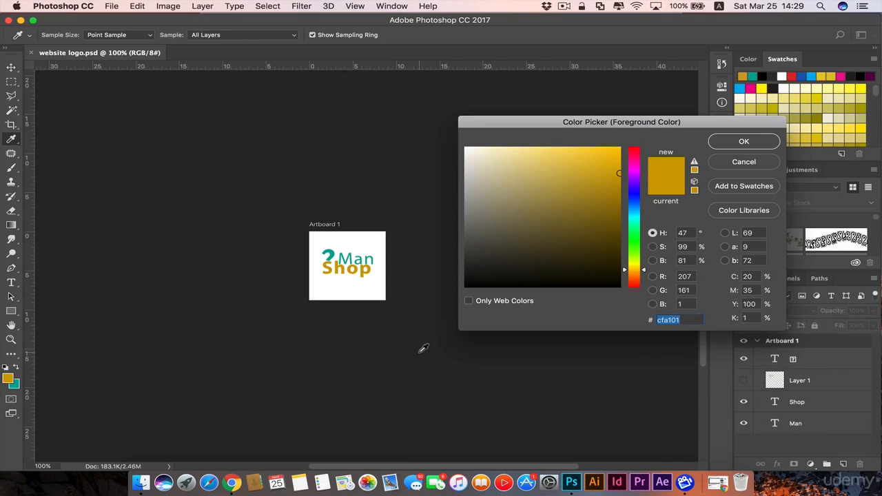
Dismiss the colour picker, return to the WooCommerce email settings in Chrome, and set the template's background colour to #cfa101.
{"action": "left_click", "coordinate": [732, 164]}
{"action": "key", "text": "ctrl+Right"}
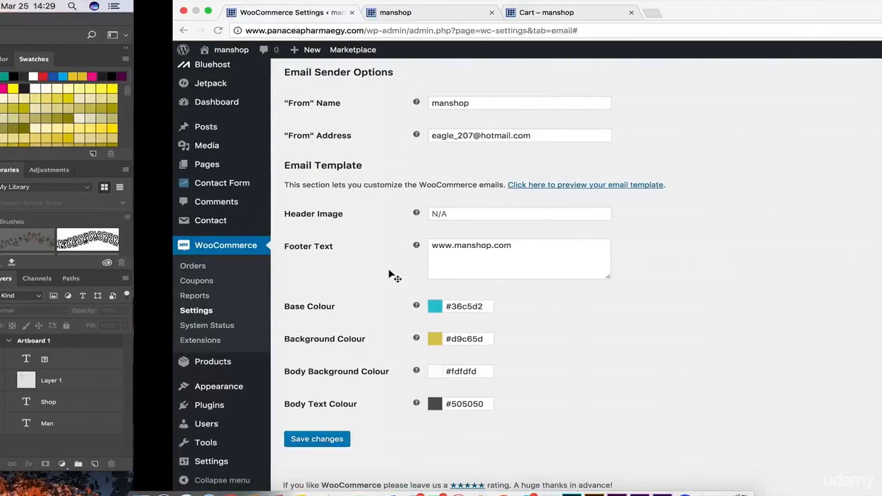
{"action": "left_click", "coordinate": [301, 339]}
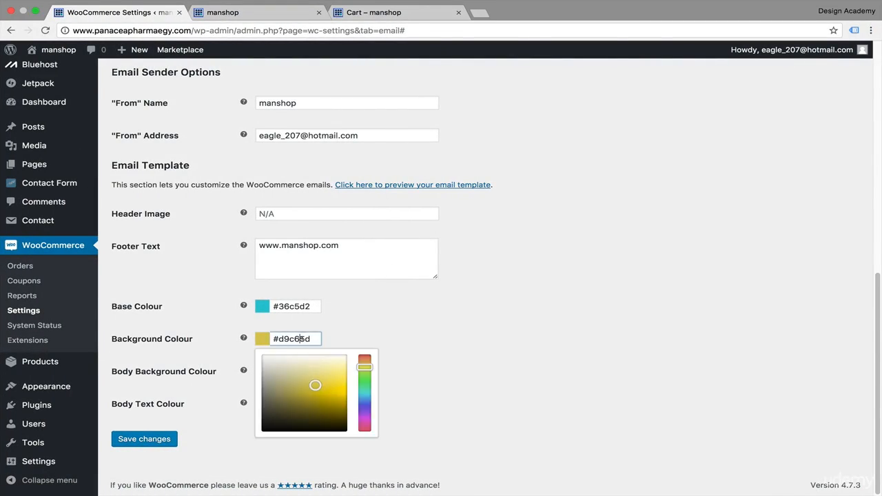
{"action": "key", "text": "super+a"}
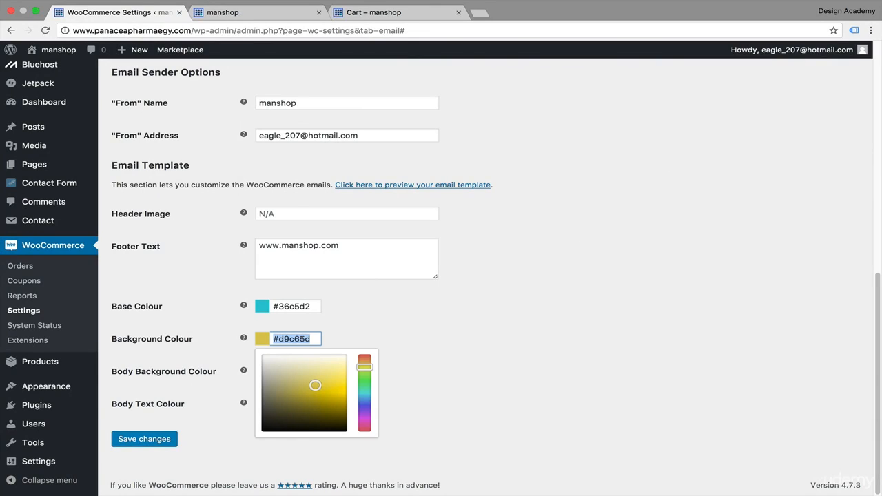
{"action": "key", "text": "super+v"}
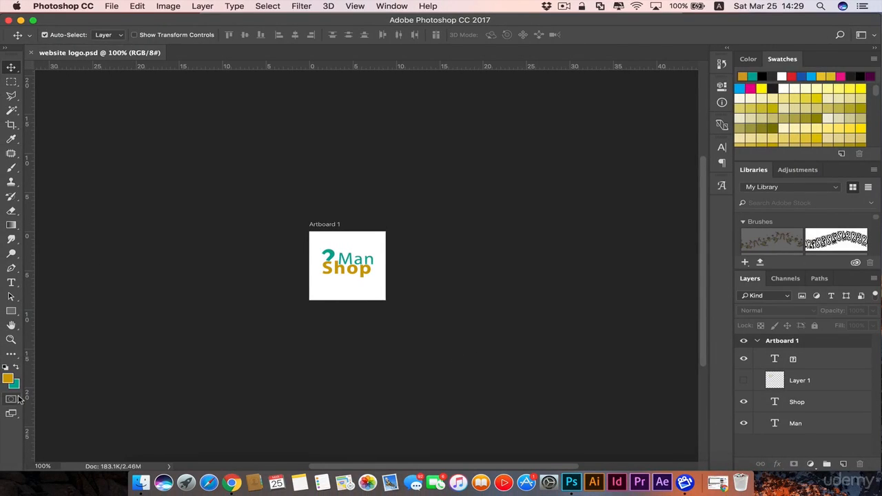
Copy the teal hex code 00a998 from Photoshop's background colour, set it as the email template's base colour, and save the settings.
{"action": "left_click", "coordinate": [15, 385]}
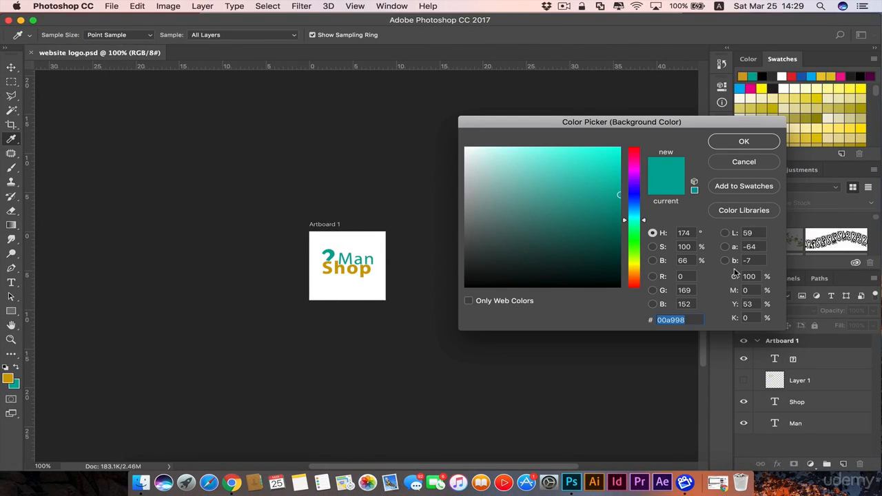
{"action": "left_click", "coordinate": [767, 165]}
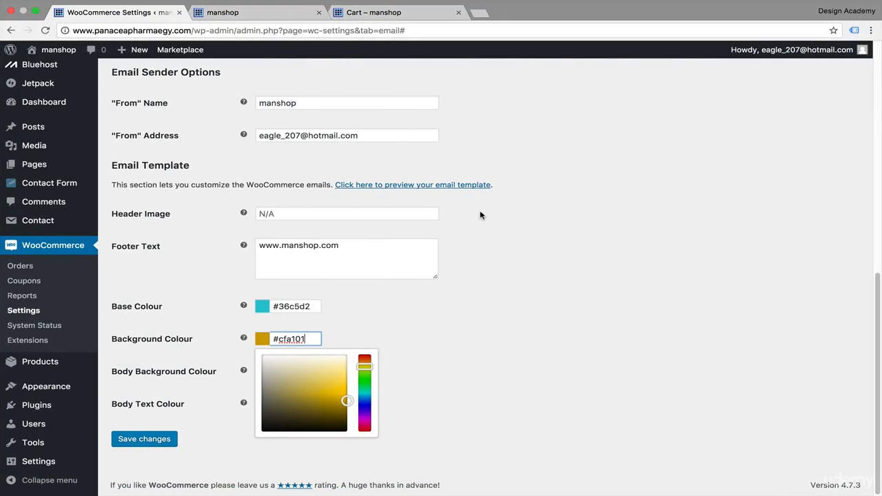
{"action": "left_click", "coordinate": [280, 304]}
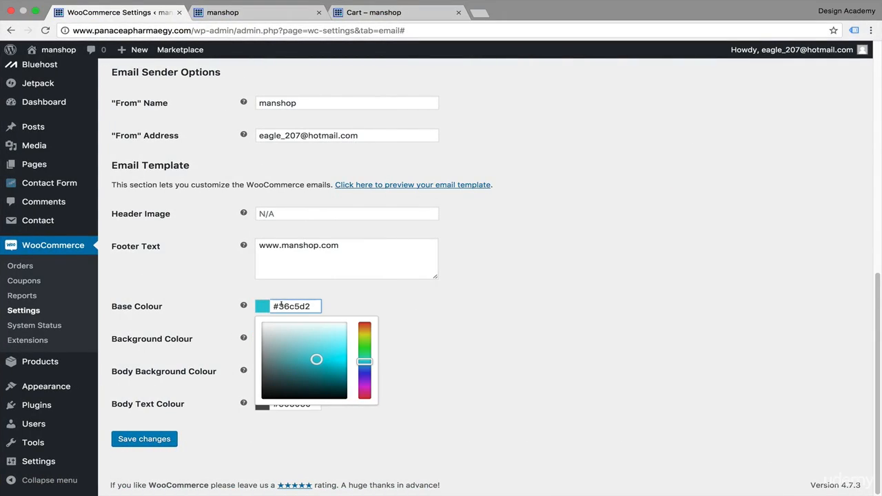
{"action": "triple_click", "coordinate": [280, 306]}
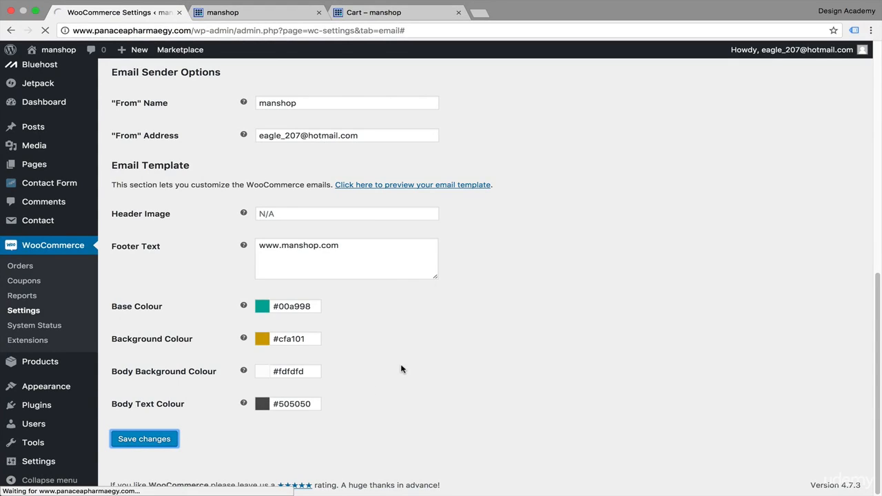
{"action": "scroll", "coordinate": [401, 369], "scroll_direction": "down", "scroll_amount": 10}
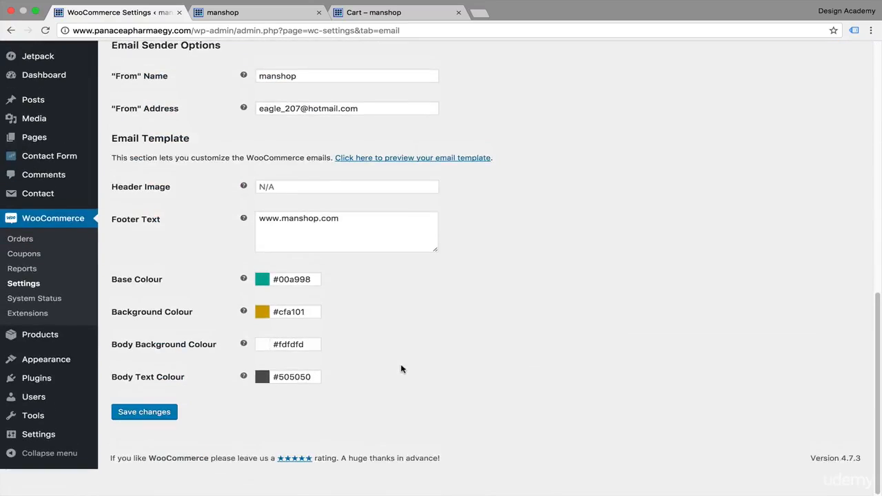
Preview the recoloured email template in a separate browser tab.
{"action": "right_click", "coordinate": [393, 186]}
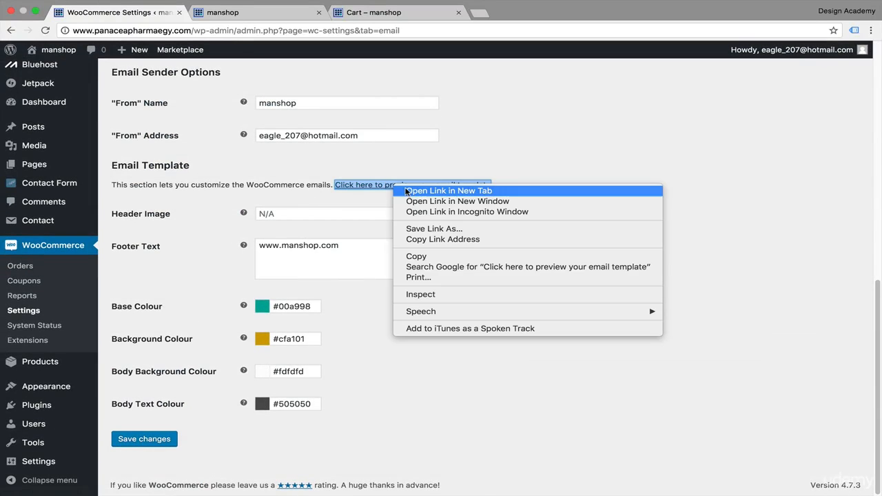
{"action": "left_click", "coordinate": [409, 193]}
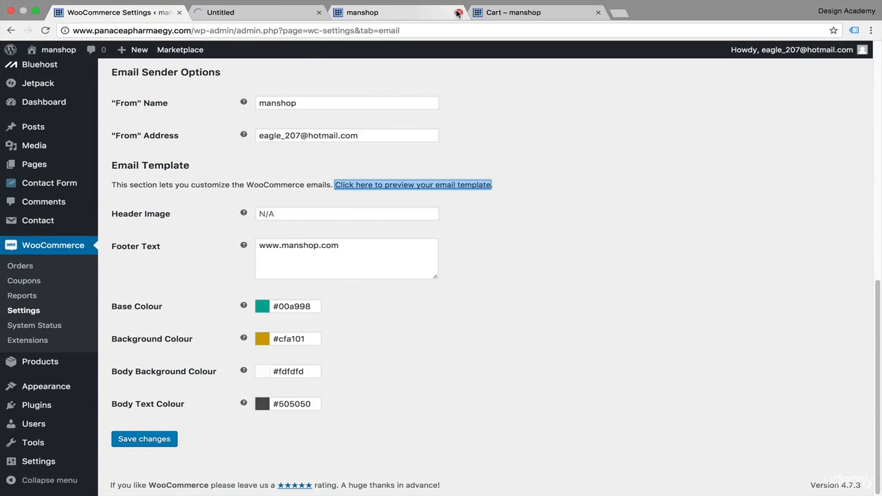
{"action": "left_click", "coordinate": [251, 12]}
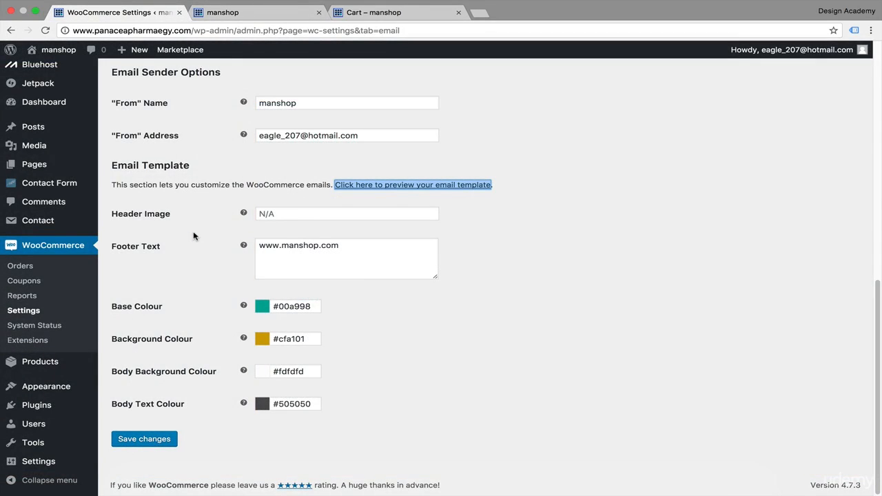
Open the page for adding new media in a separate browser tab and upload website logo.png.
{"action": "mouse_move", "coordinate": [54, 150]}
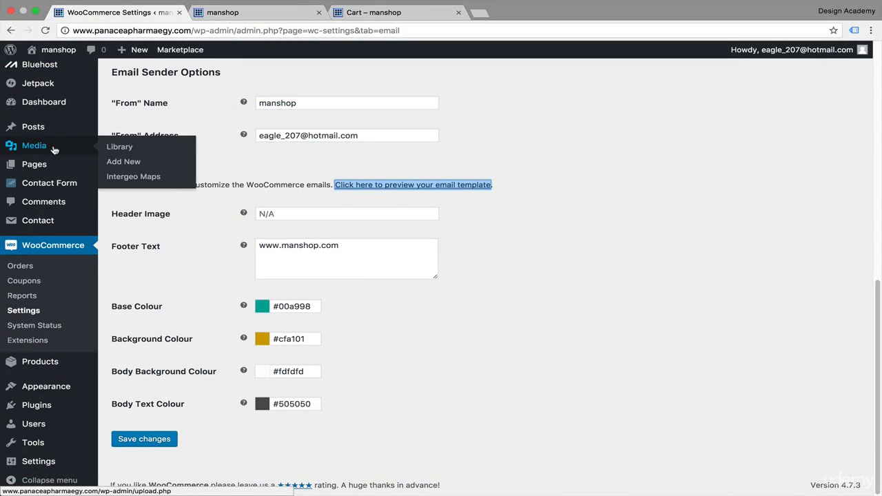
{"action": "right_click", "coordinate": [128, 162]}
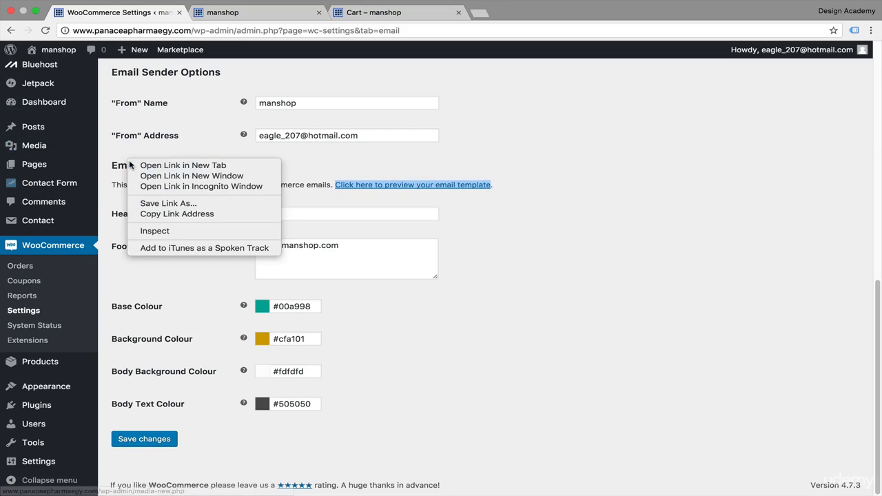
{"action": "left_click", "coordinate": [146, 164]}
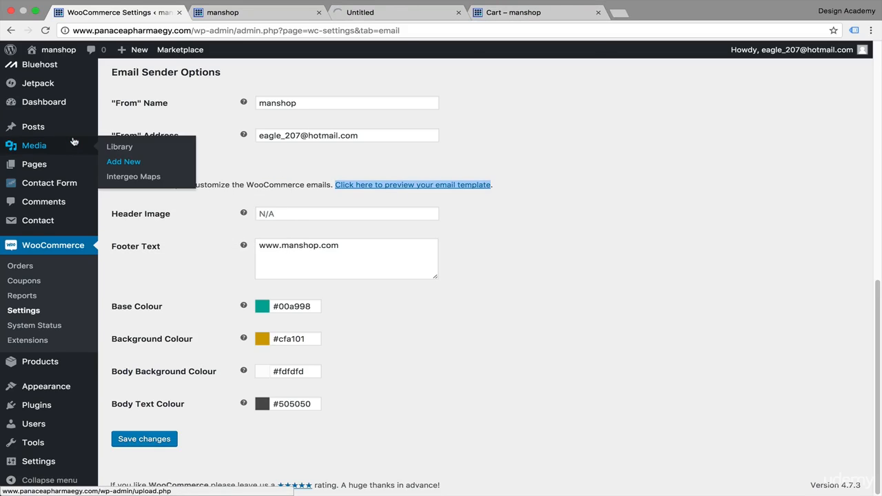
{"action": "left_click", "coordinate": [374, 14]}
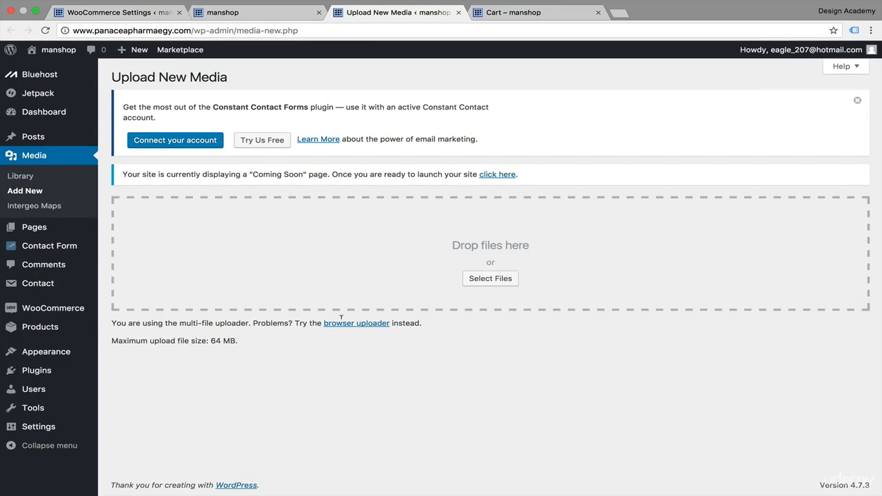
{"action": "left_click", "coordinate": [490, 279]}
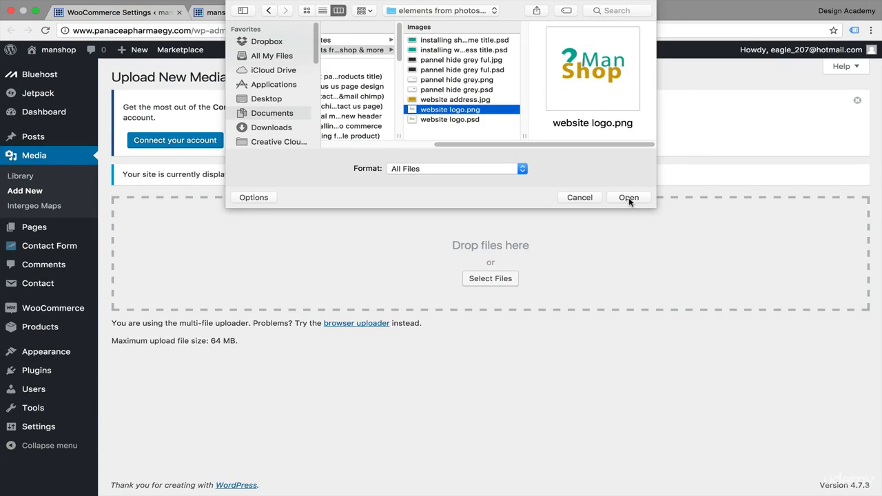
{"action": "left_click", "coordinate": [628, 198]}
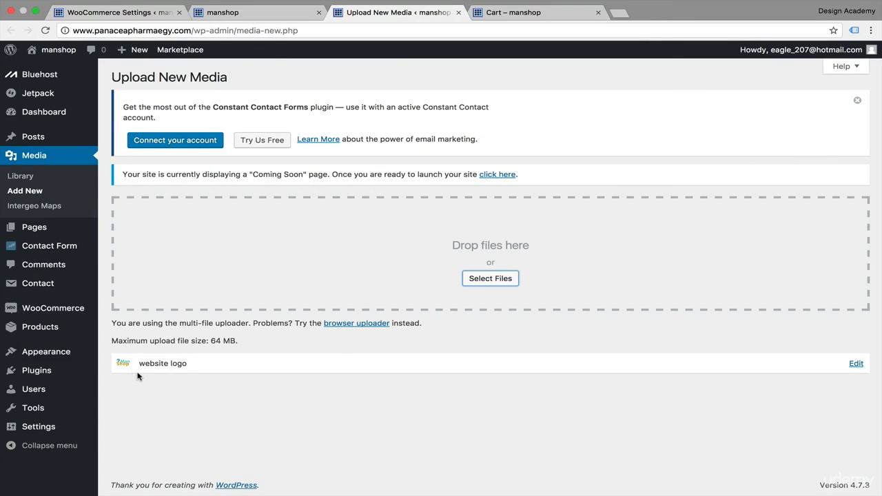
Open the uploaded website logo for editing and copy its file URL.
{"action": "left_click", "coordinate": [856, 364]}
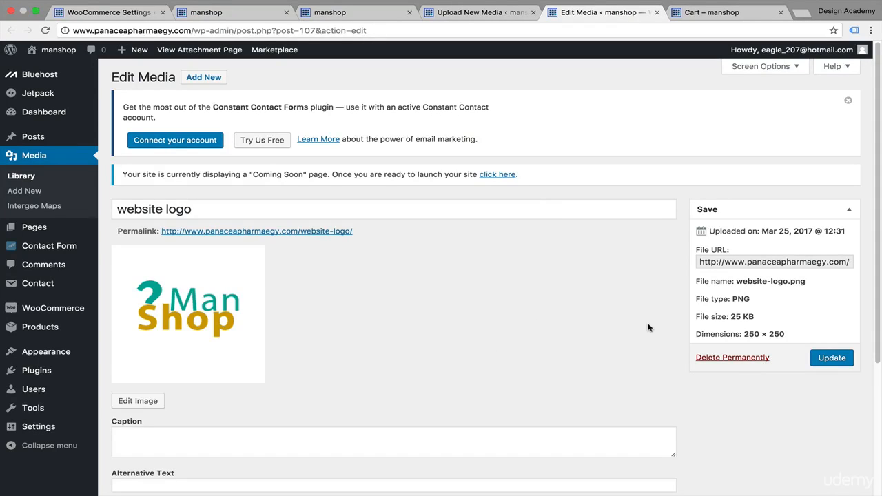
{"action": "scroll", "coordinate": [549, 365], "scroll_direction": "down", "scroll_amount": 2}
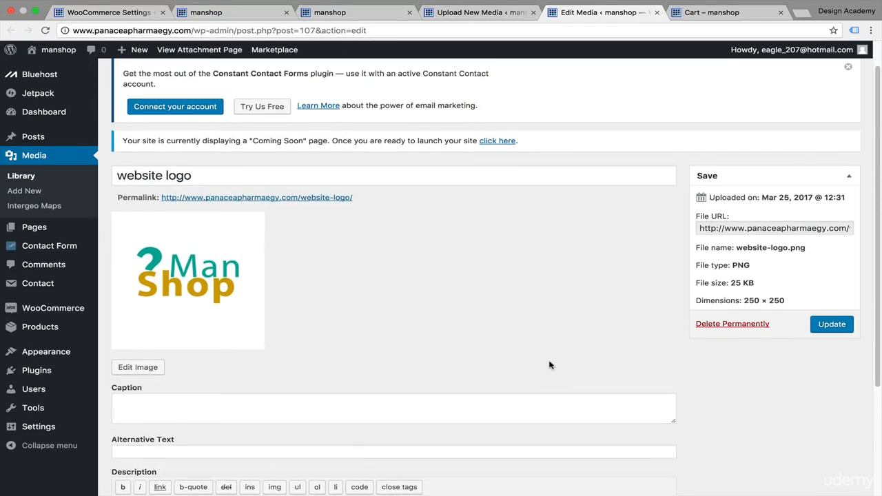
{"action": "scroll", "coordinate": [550, 365], "scroll_direction": "up", "scroll_amount": 1}
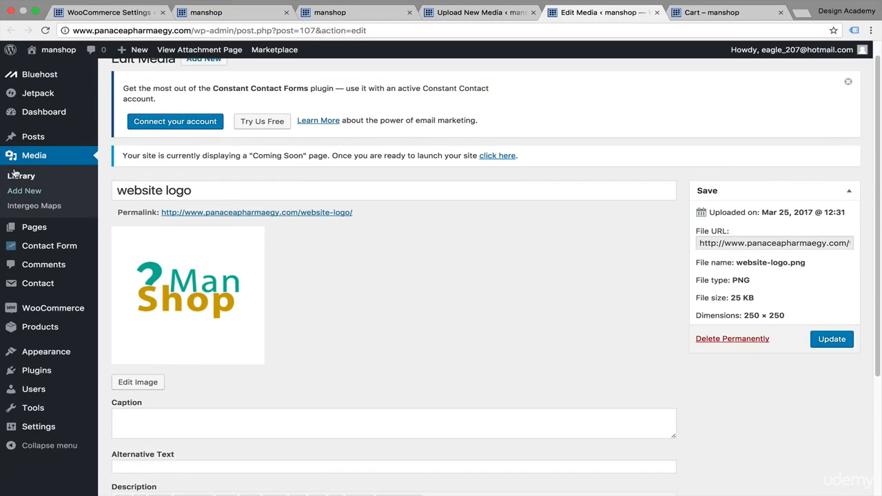
{"action": "left_click", "coordinate": [742, 242]}
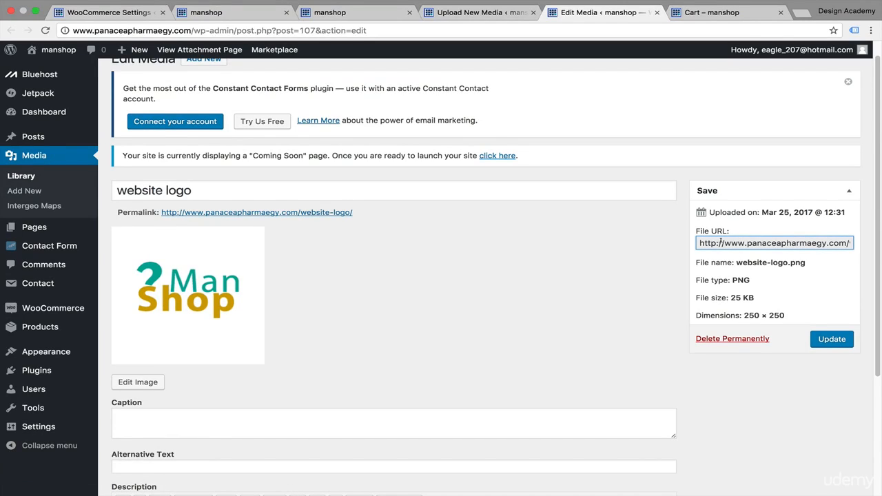
{"action": "key", "text": "super+a"}
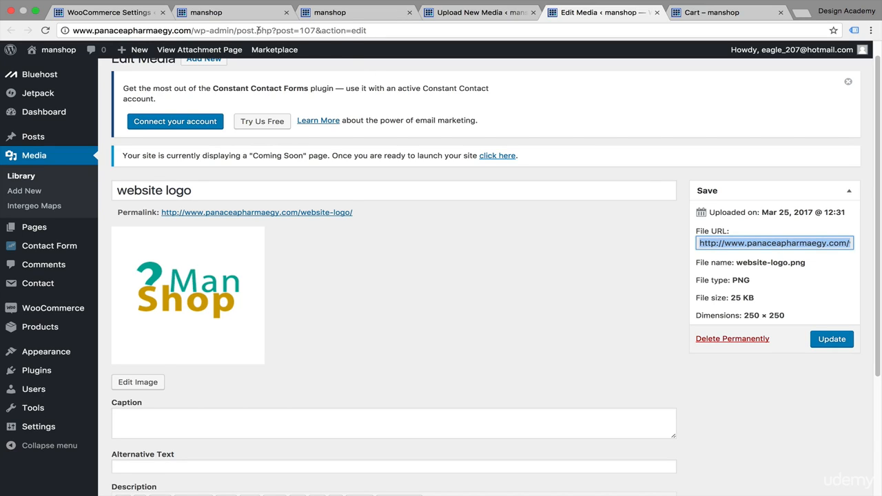
Set the email template's header image to the copied website-logo.png URL and save the email settings.
{"action": "left_click", "coordinate": [148, 13]}
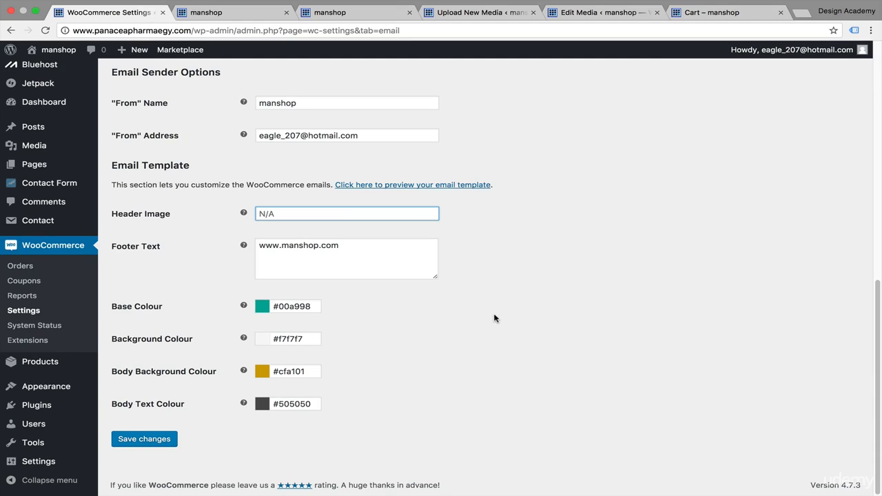
{"action": "left_click", "coordinate": [329, 213]}
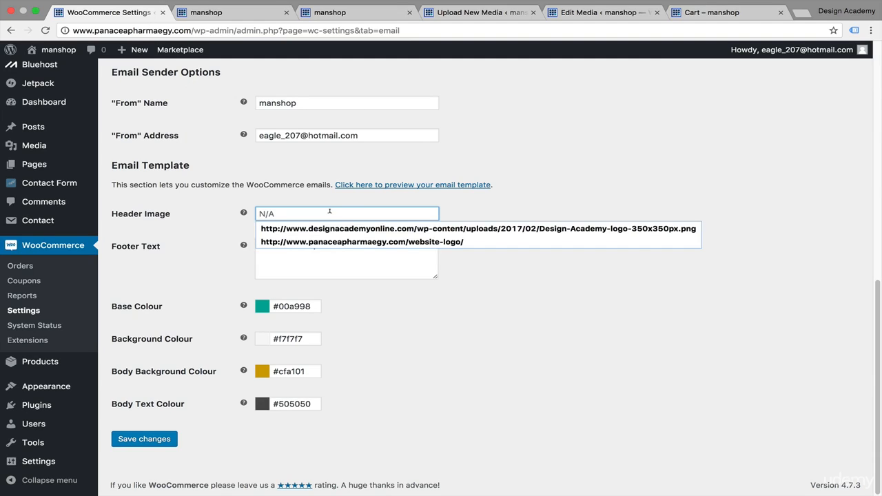
{"action": "key", "text": "super+v"}
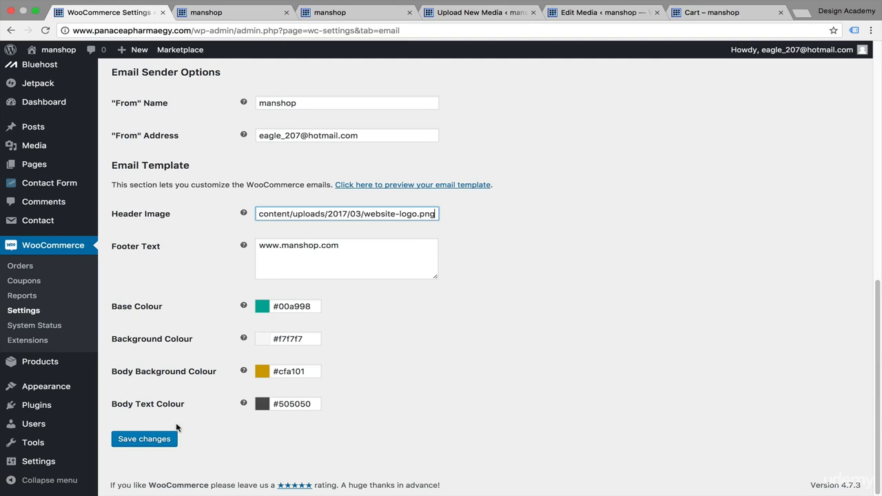
{"action": "left_click", "coordinate": [166, 443]}
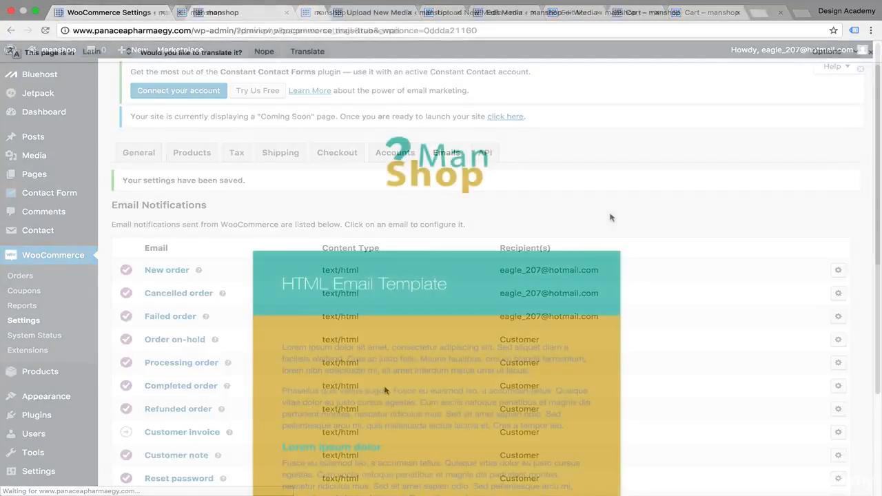
Look over the email template preview with its logo header, and return to the email settings.
{"action": "scroll", "coordinate": [611, 217], "scroll_direction": "down", "scroll_amount": 2}
{"action": "scroll", "coordinate": [611, 217], "scroll_direction": "up", "scroll_amount": 3}
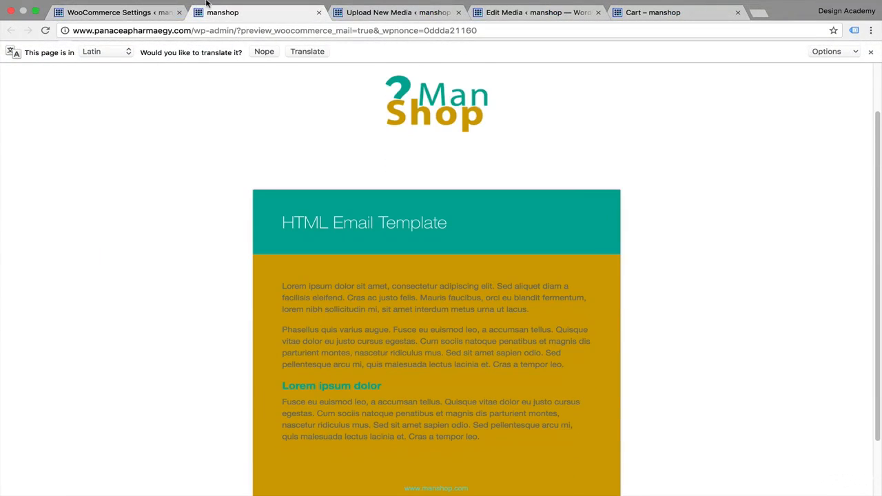
{"action": "left_click", "coordinate": [164, 13]}
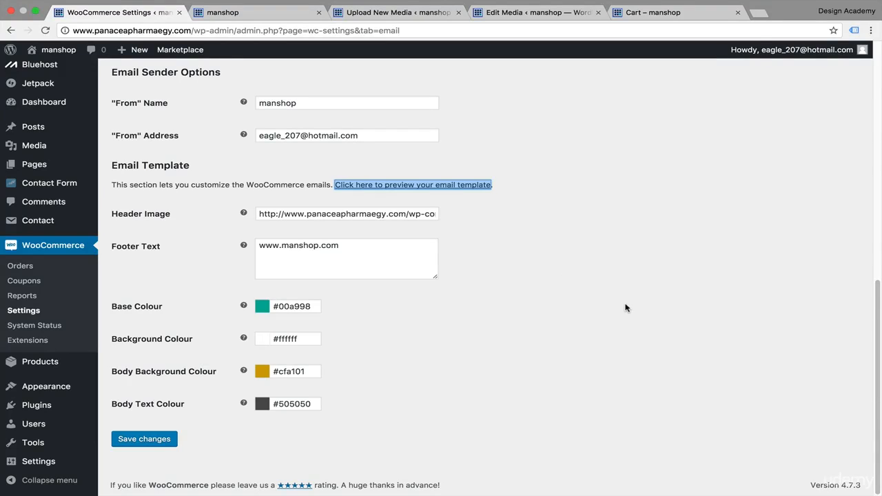
Switch to Photoshop and check the website logo's image size in pixels.
{"action": "key", "text": "ctrl+Left"}
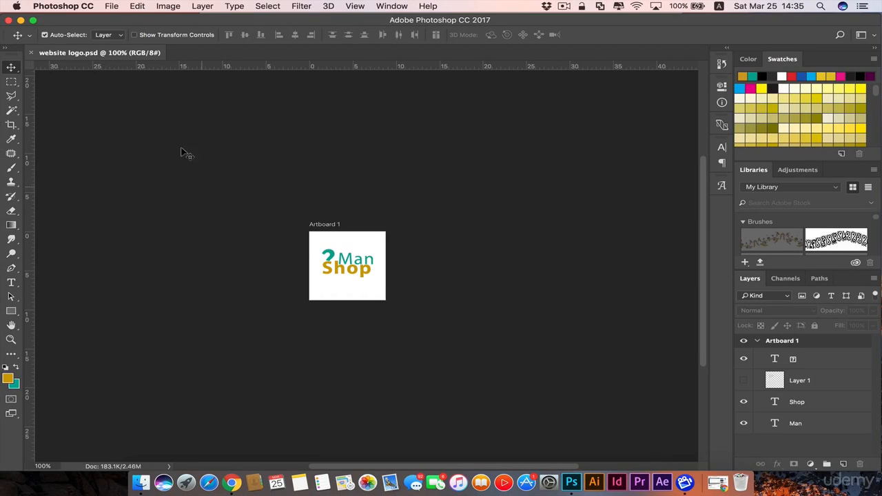
{"action": "key", "text": "super"}
{"action": "key", "text": "super+alt+i"}
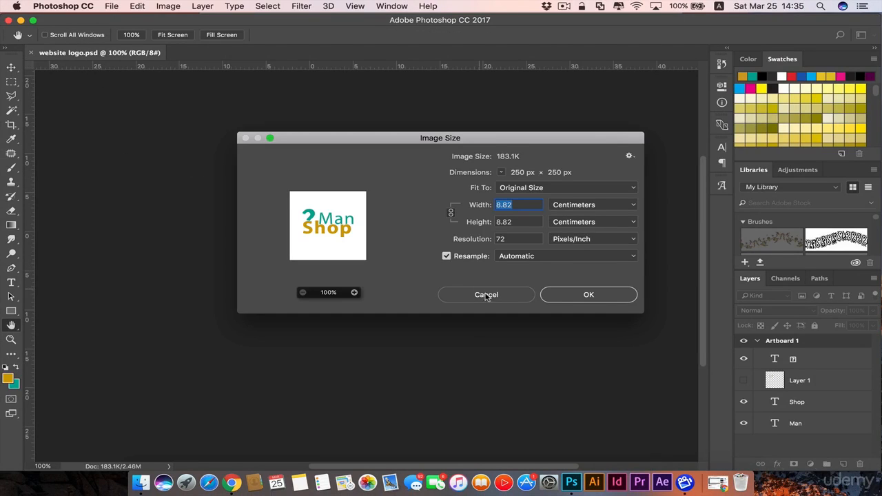
{"action": "left_click", "coordinate": [631, 205]}
{"action": "left_click", "coordinate": [624, 188]}
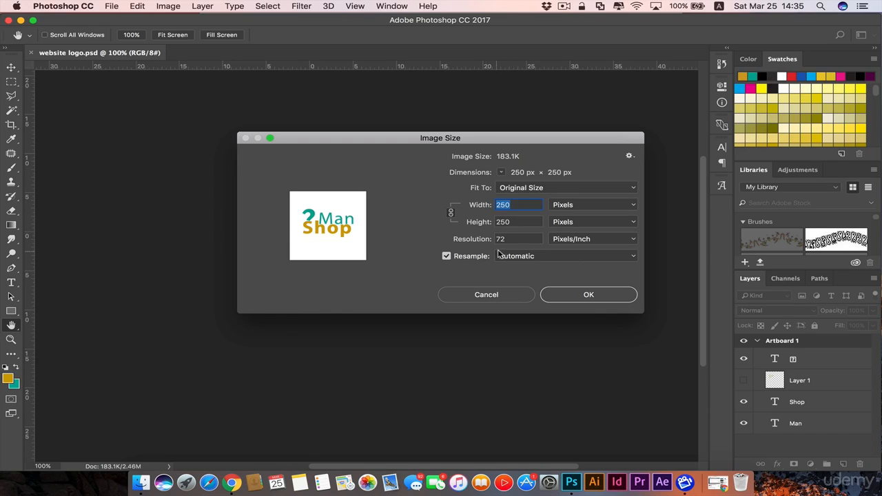
{"action": "left_click", "coordinate": [560, 297]}
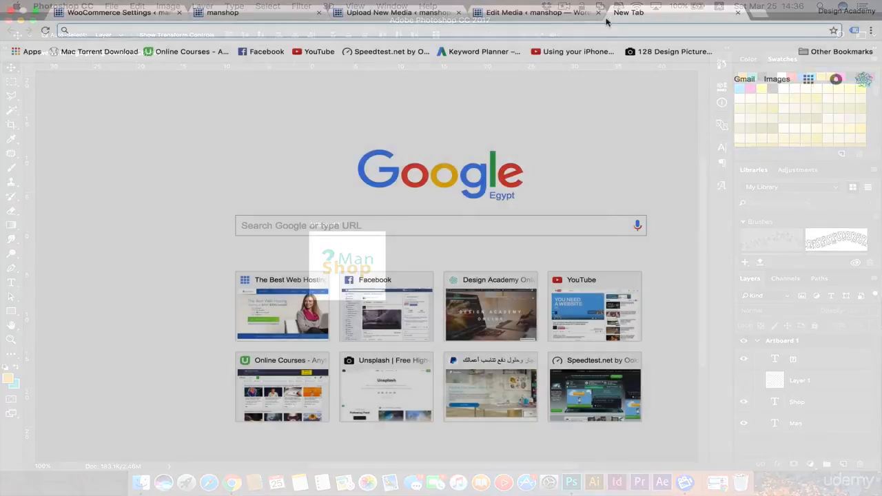
Search Google for "logo maker" in Chrome and look through the results.
{"action": "type", "text": "logo"}
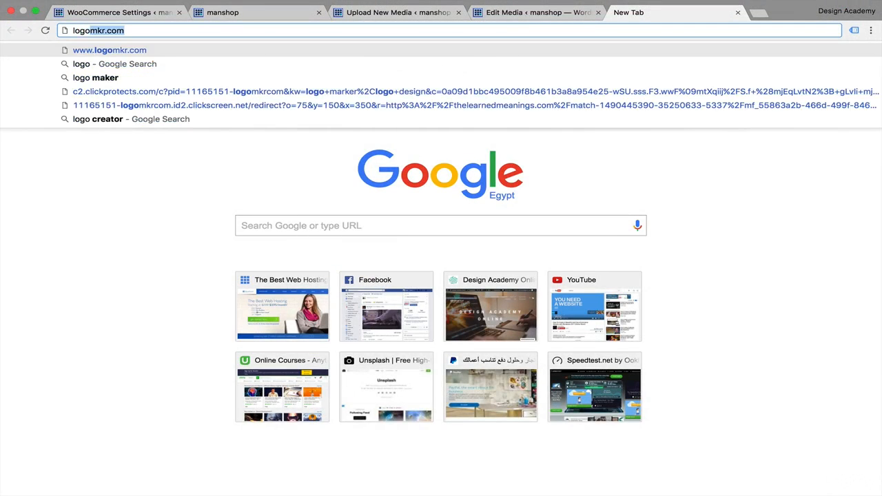
{"action": "type", "text": " maker"}
{"action": "key", "text": "Return"}
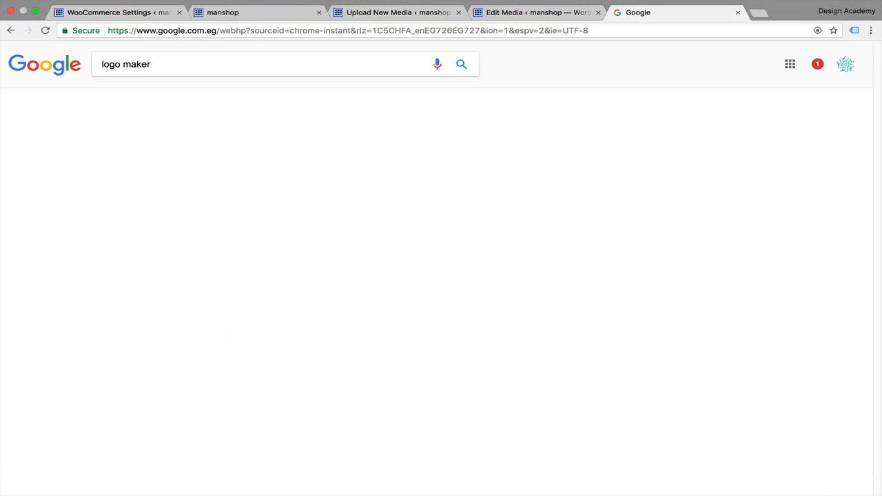
{"action": "scroll", "coordinate": [583, 315], "scroll_direction": "down", "scroll_amount": 1}
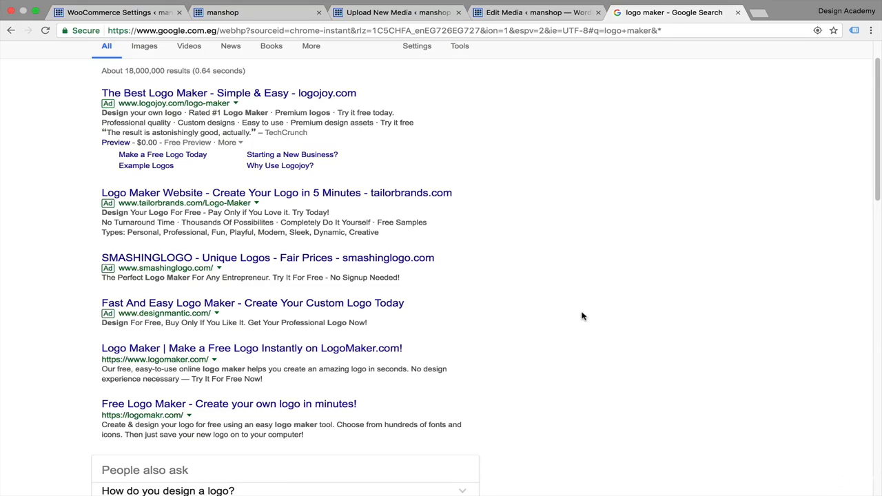
{"action": "scroll", "coordinate": [582, 316], "scroll_direction": "down", "scroll_amount": 1}
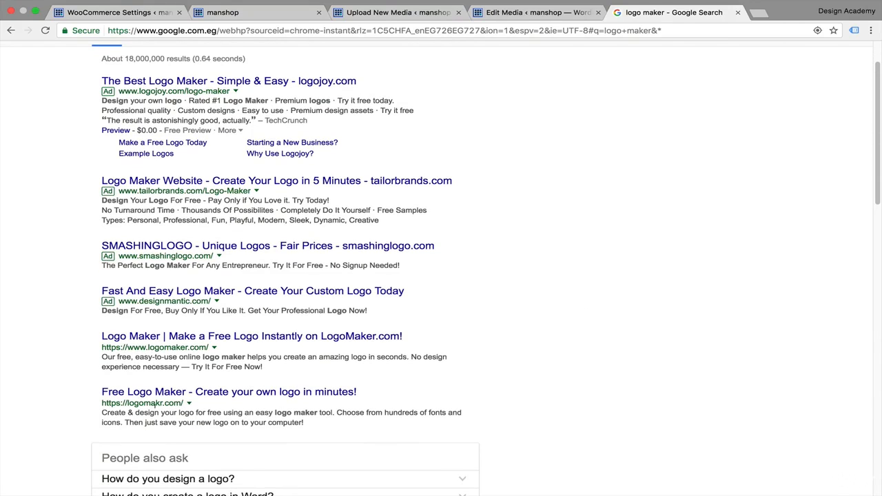
Open the Free Logo Maker result from logomakr.com in a separate browser tab and view it.
{"action": "right_click", "coordinate": [202, 391]}
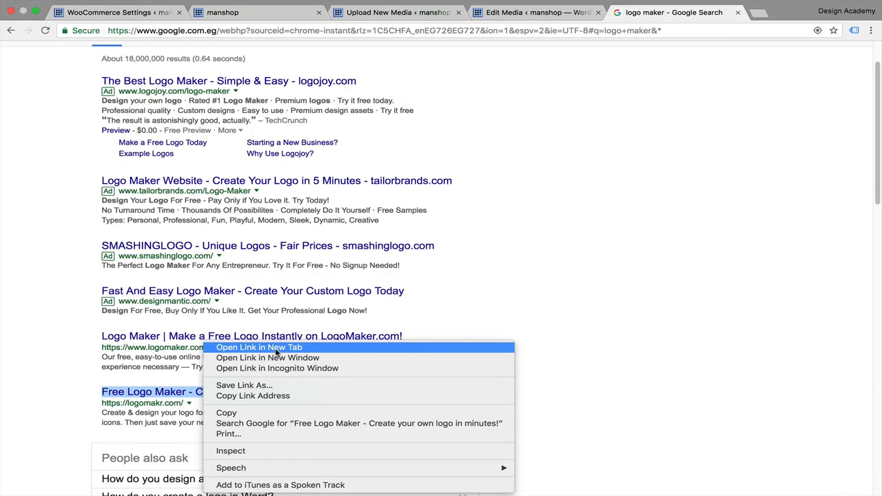
{"action": "left_click", "coordinate": [276, 353]}
{"action": "left_click", "coordinate": [759, 13]}
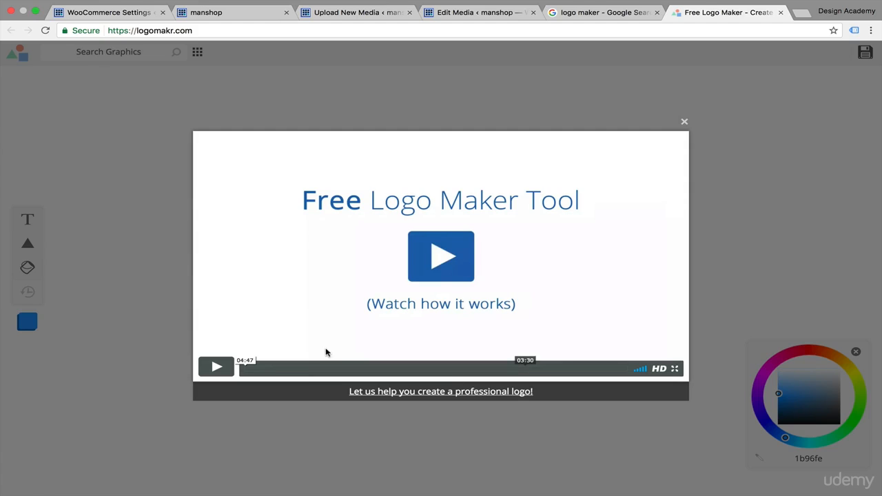